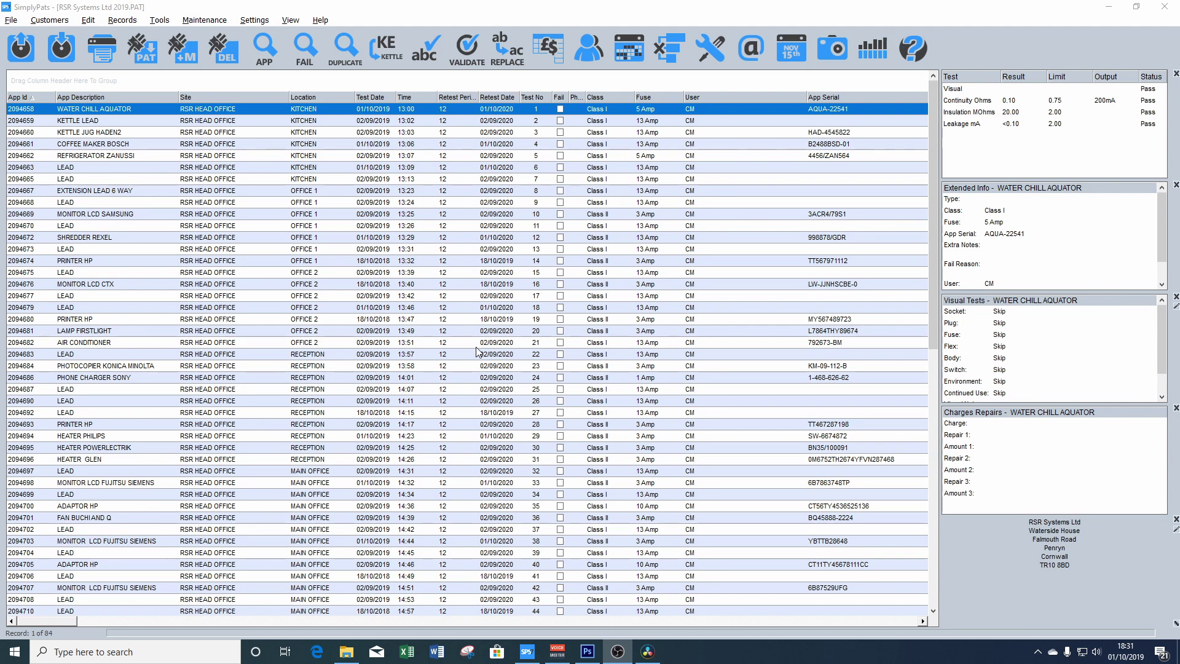
- Add the PTK Logo image from the PTK Logo pictures folder as the company logo for reports in Your Settings
{"action": "left_click", "coordinate": [263, 22]}
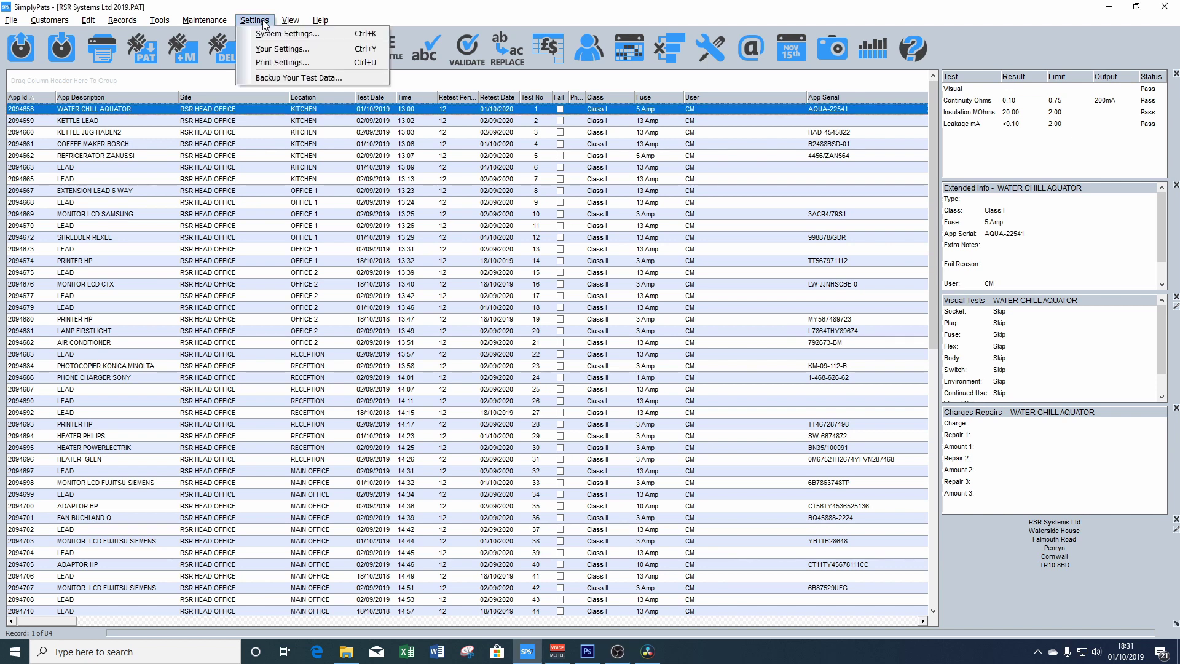
{"action": "left_click", "coordinate": [284, 53]}
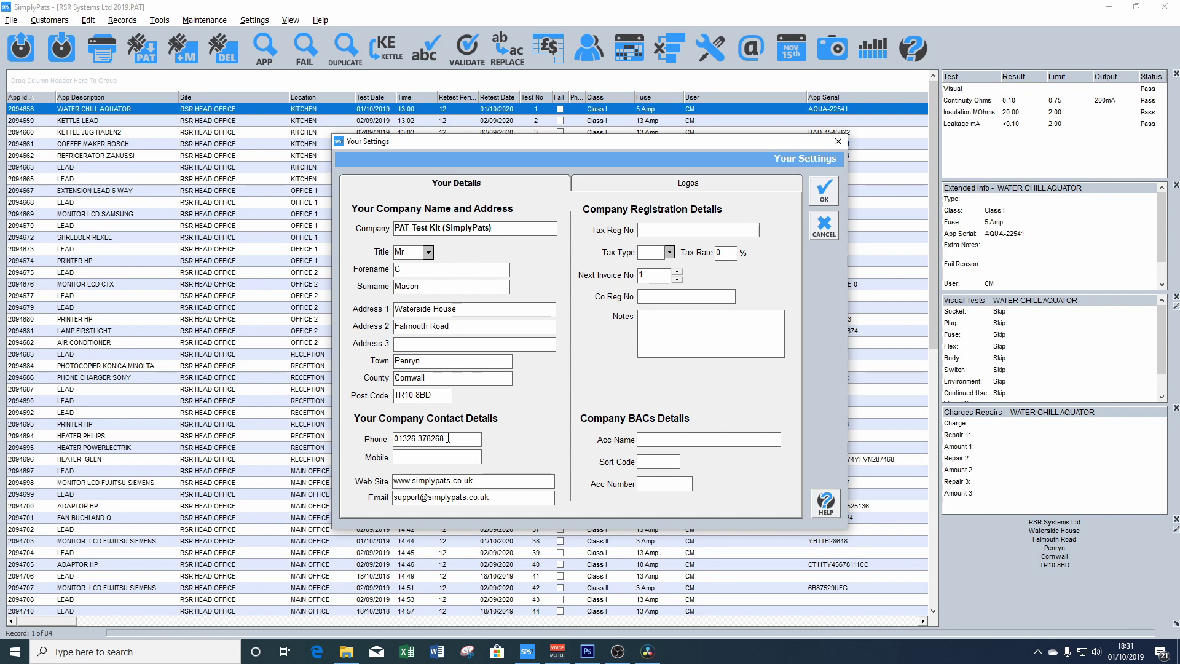
{"action": "left_click", "coordinate": [636, 184]}
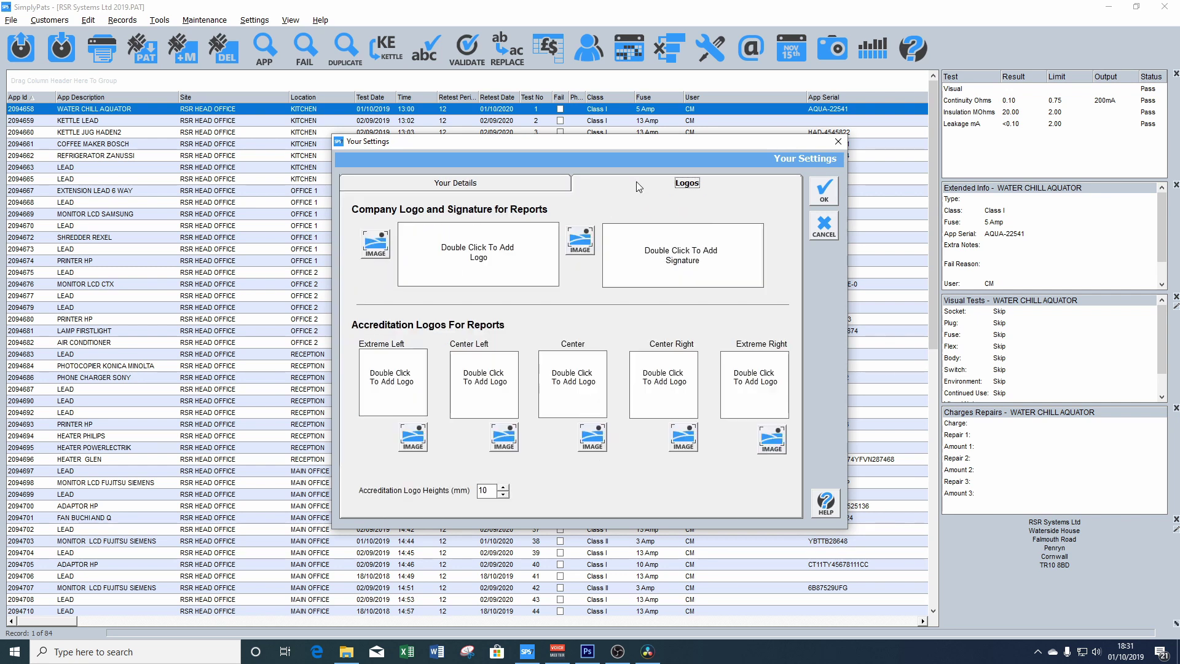
{"action": "left_click", "coordinate": [376, 243]}
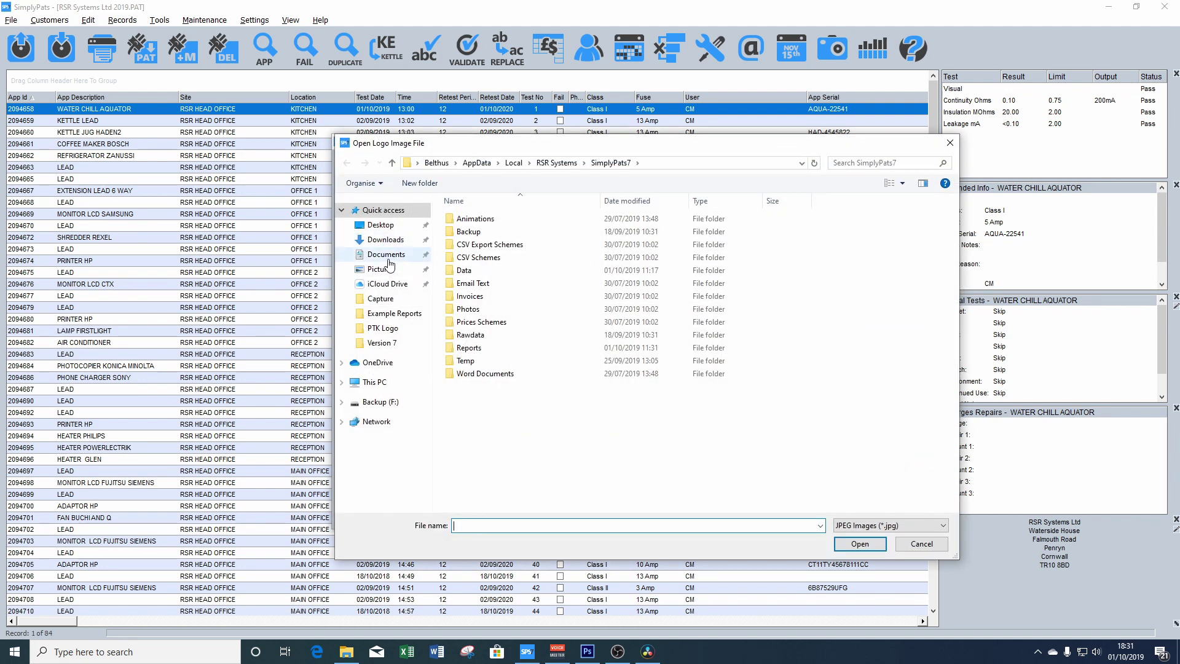
{"action": "left_click", "coordinate": [385, 268]}
{"action": "double_click", "coordinate": [614, 252]}
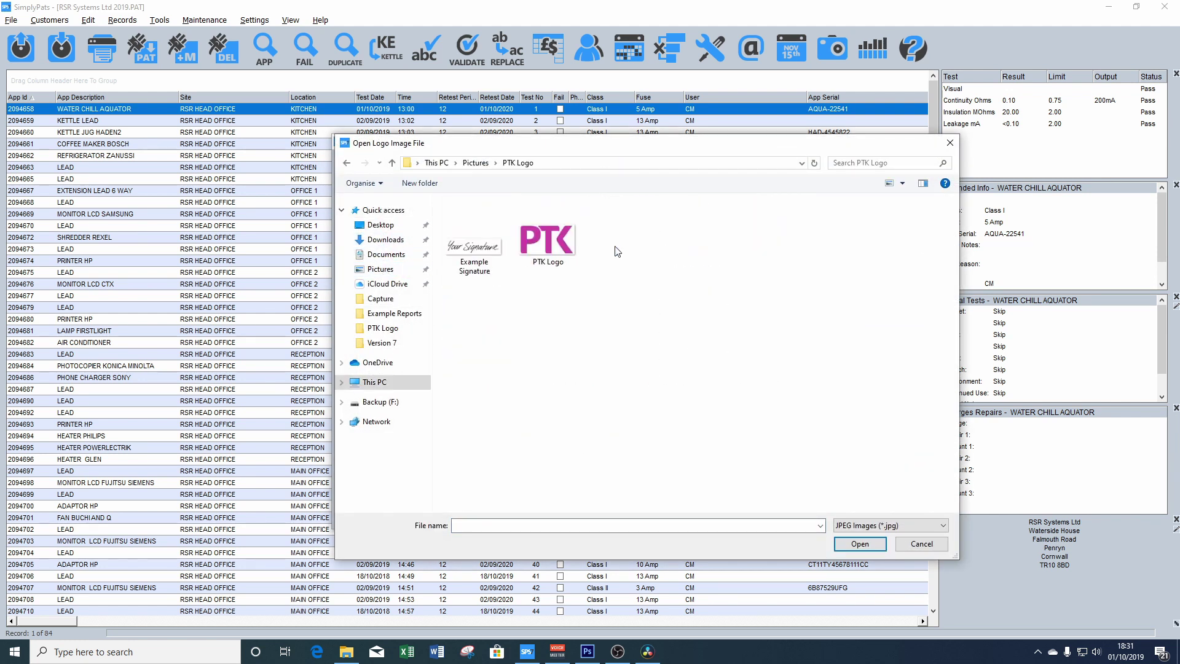
{"action": "left_click", "coordinate": [552, 245]}
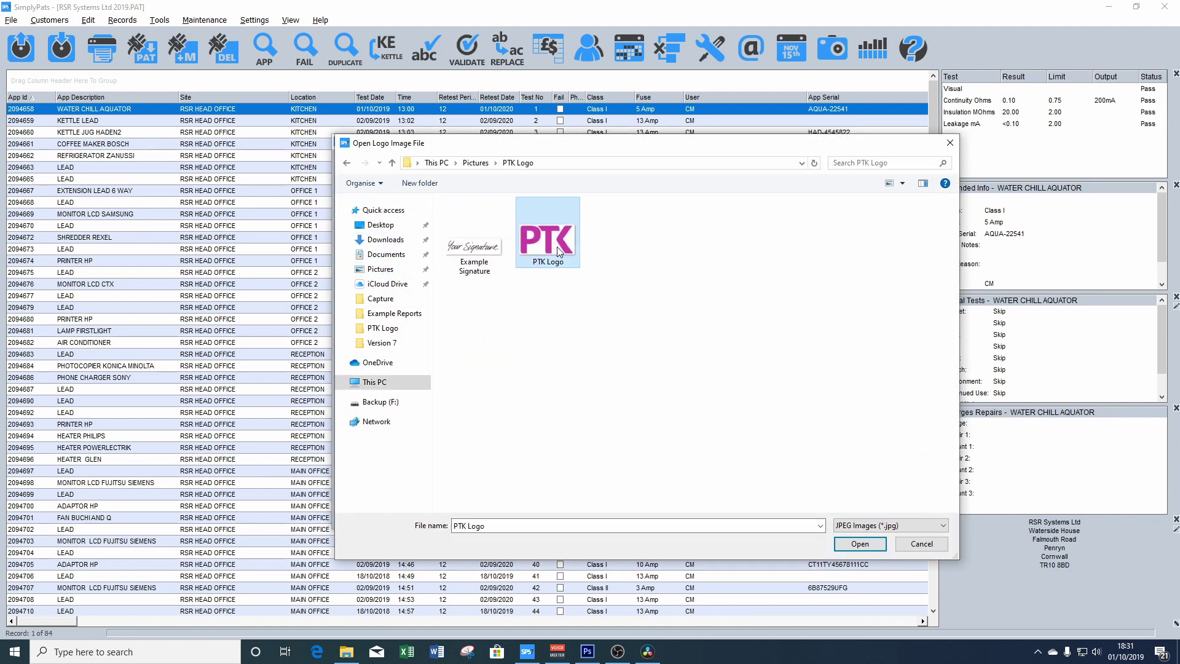
{"action": "left_click", "coordinate": [854, 546]}
- Add the Example Signature image from the PTK Logo folder as the report signature and save the company settings
{"action": "double_click", "coordinate": [661, 268]}
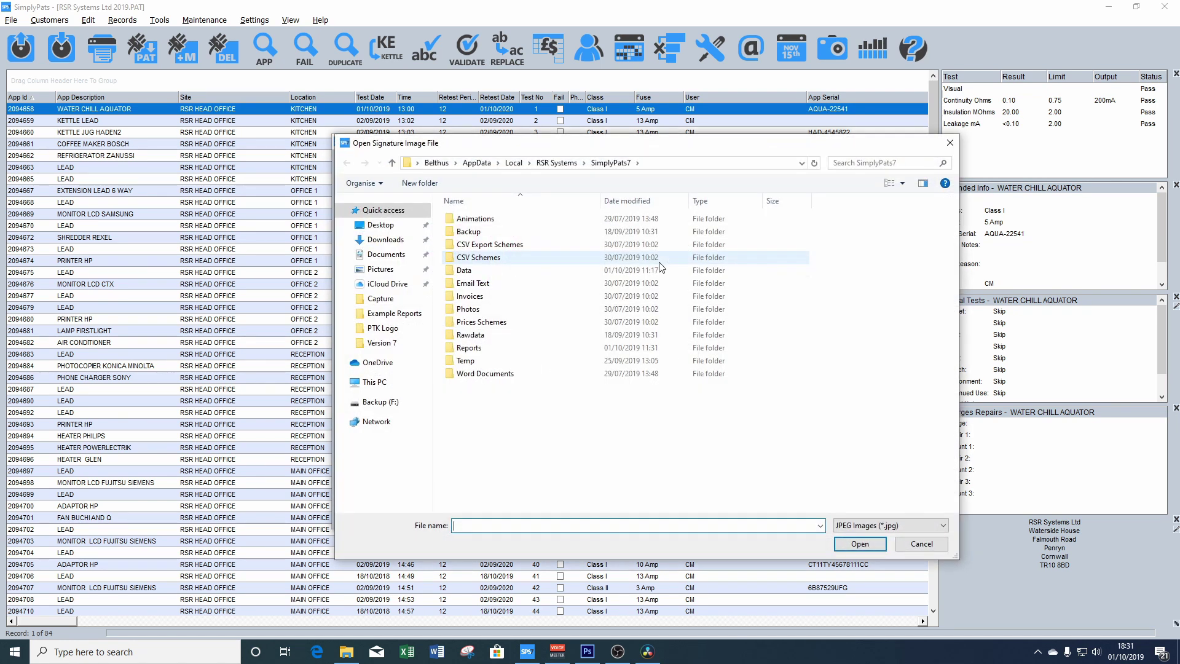
{"action": "left_click", "coordinate": [381, 269]}
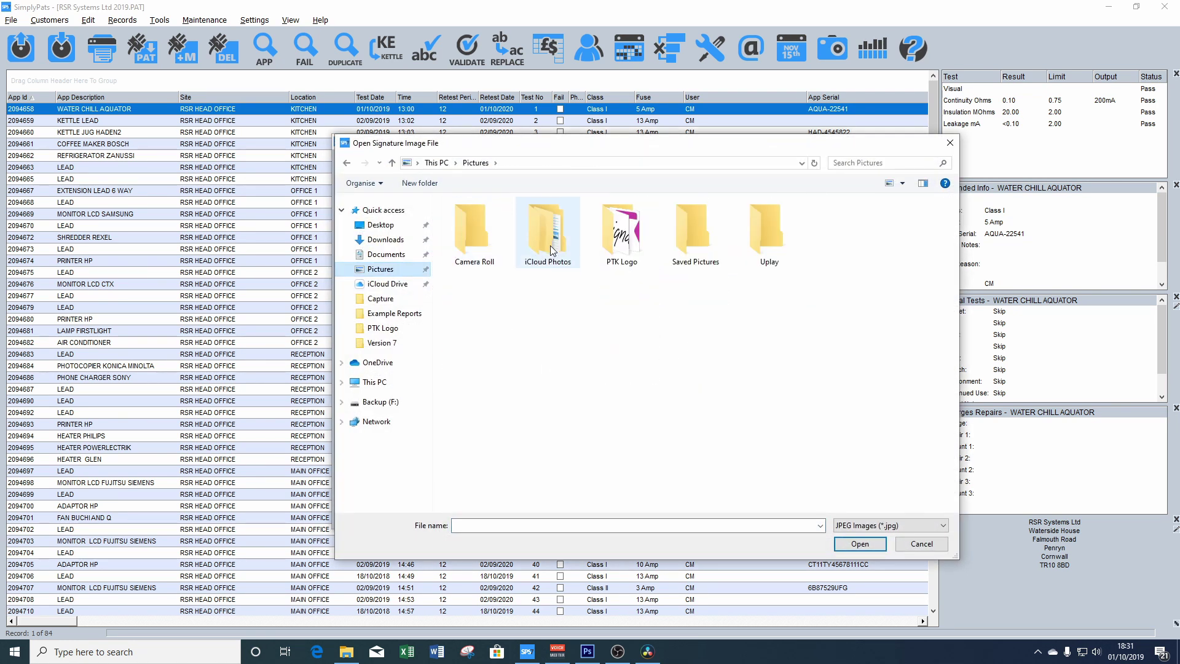
{"action": "double_click", "coordinate": [617, 243]}
{"action": "double_click", "coordinate": [473, 249]}
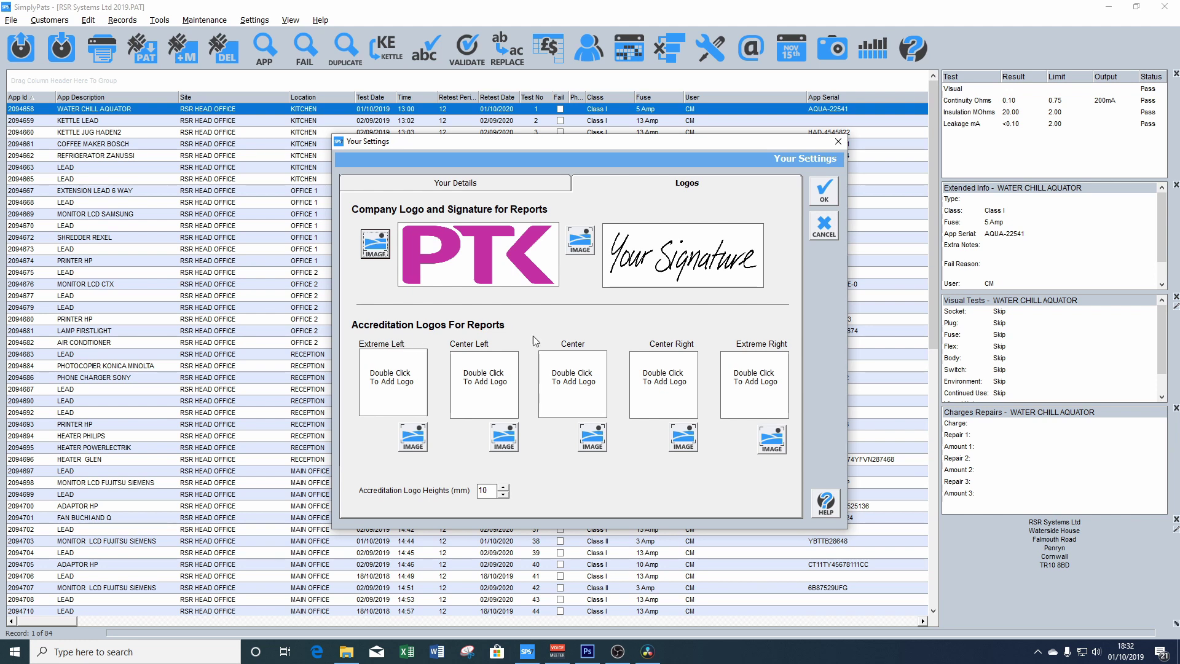
{"action": "left_click", "coordinate": [824, 190]}
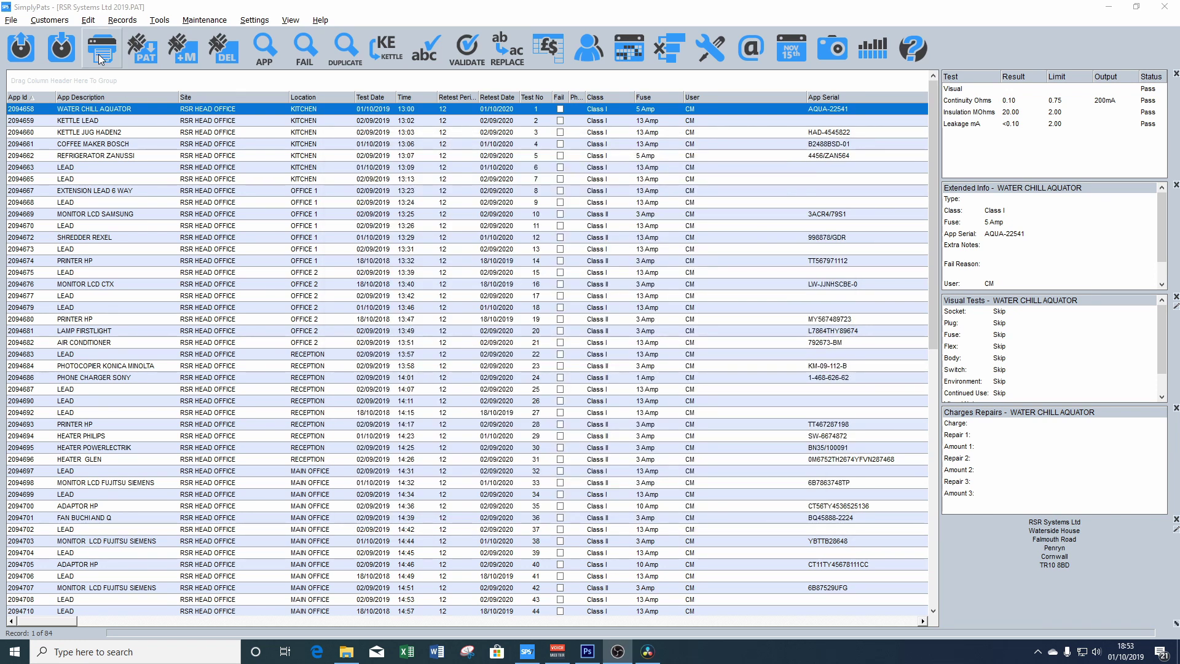
- Preview the V2 Passes report to check the company logo and signature, and close the preview
{"action": "left_click", "coordinate": [100, 54]}
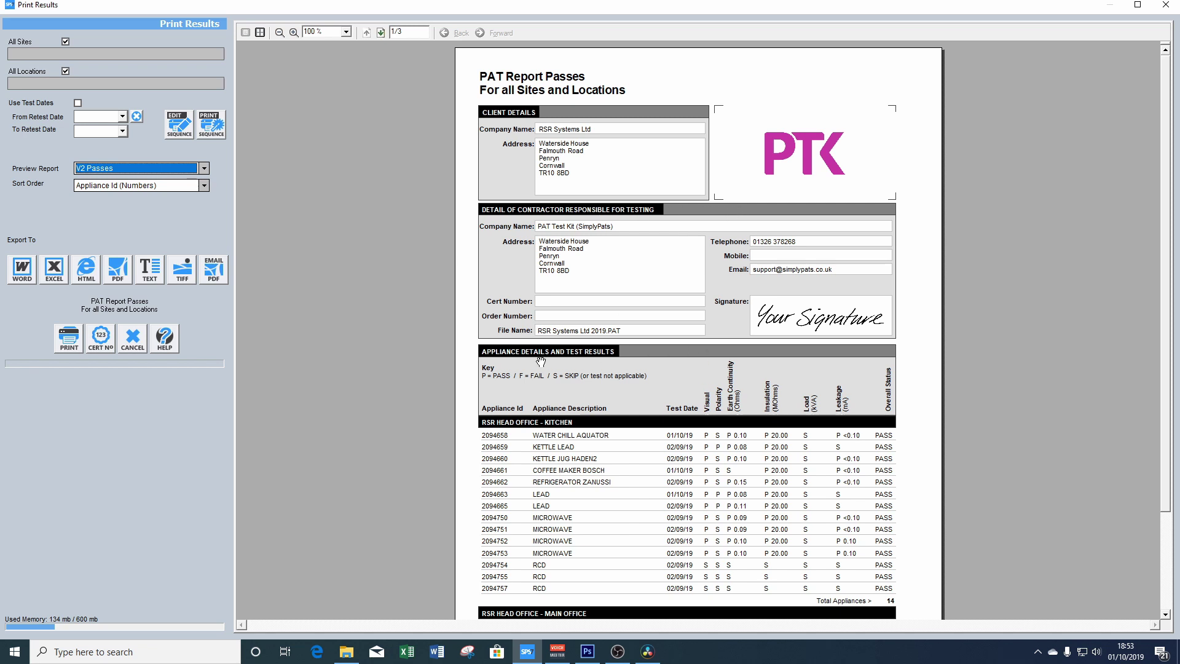
{"action": "left_click", "coordinate": [1164, 16]}
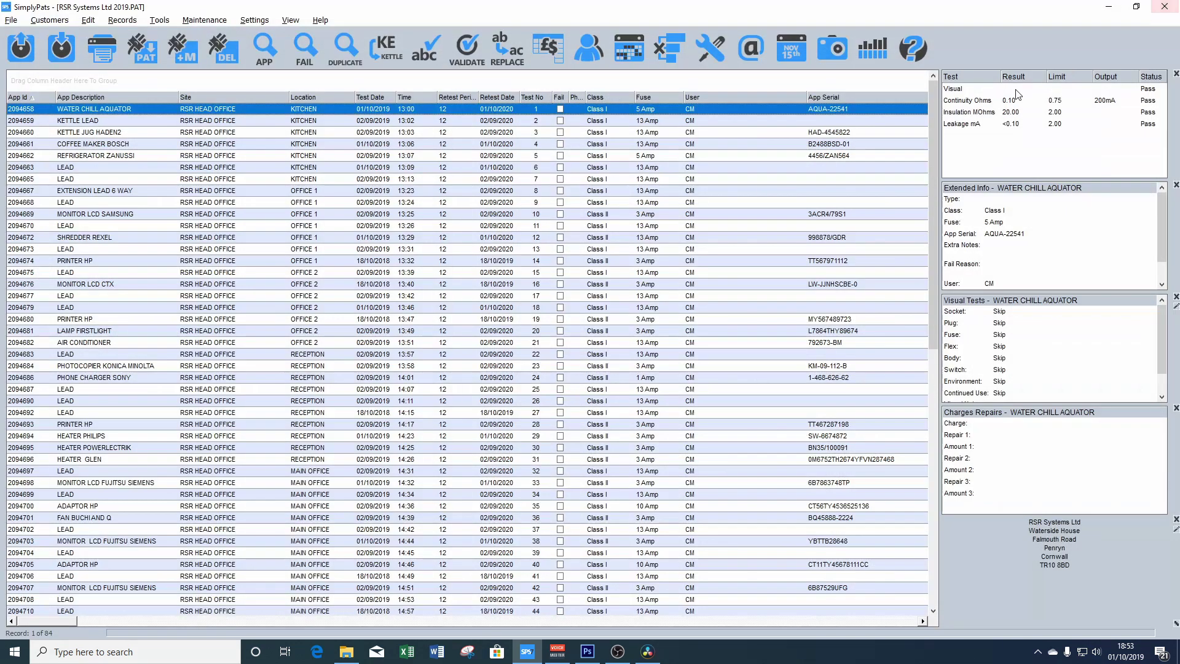
- Set the report logo height to 30 mm in the print settings
{"action": "left_click", "coordinate": [247, 23]}
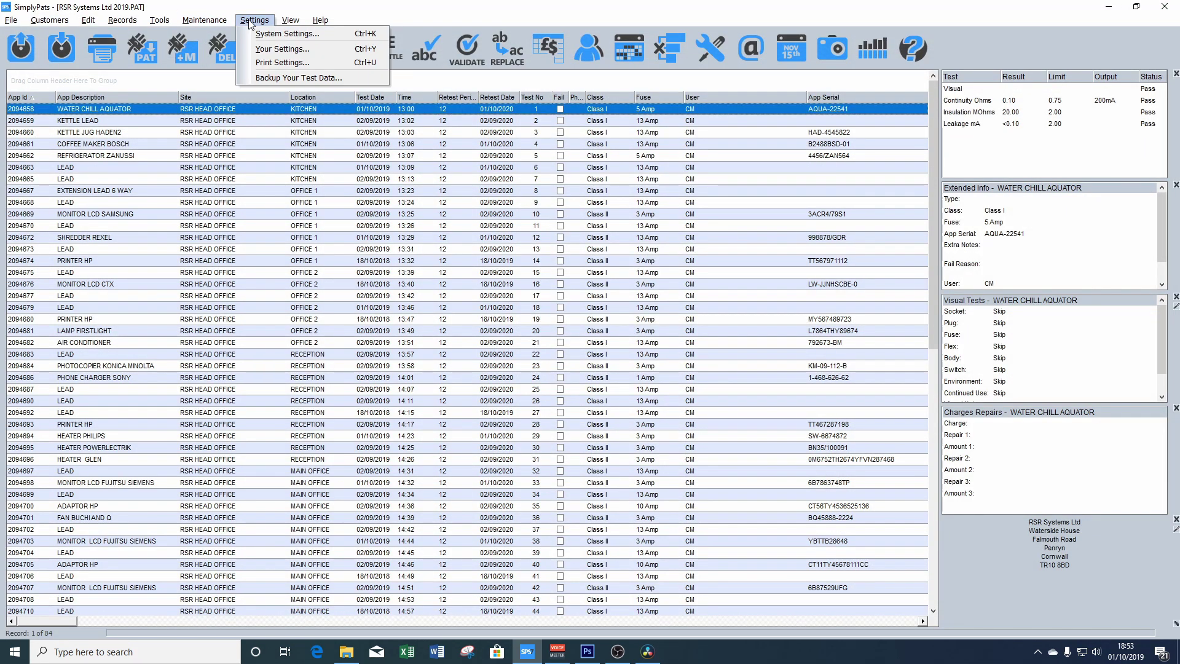
{"action": "left_click", "coordinate": [276, 64]}
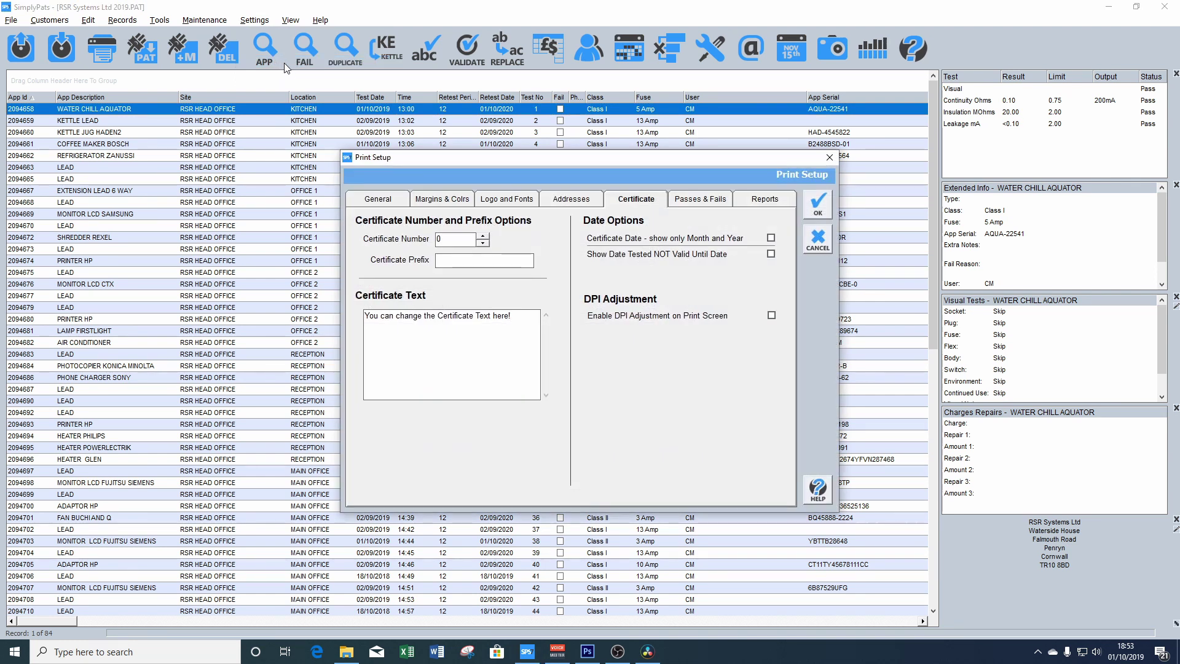
{"action": "left_click", "coordinate": [506, 200]}
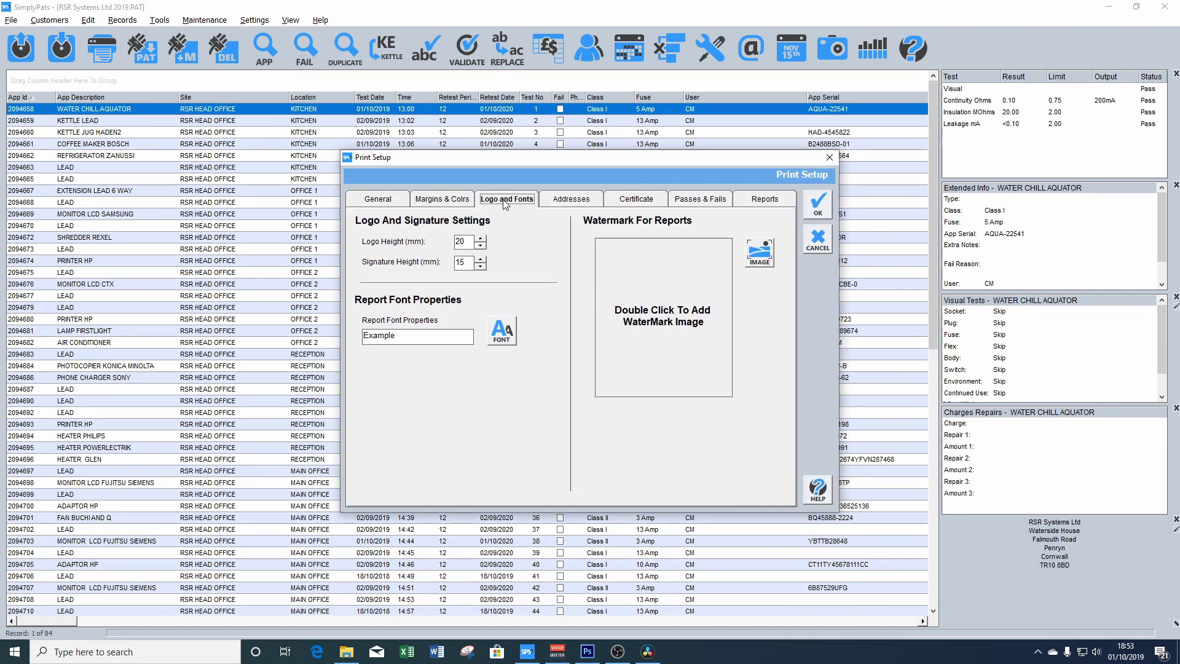
{"action": "double_click", "coordinate": [465, 243]}
{"action": "type", "text": "30"}
- Set the left report margin to 15 mm and look through the preset report colour schemes without choosing one
{"action": "left_click", "coordinate": [441, 203]}
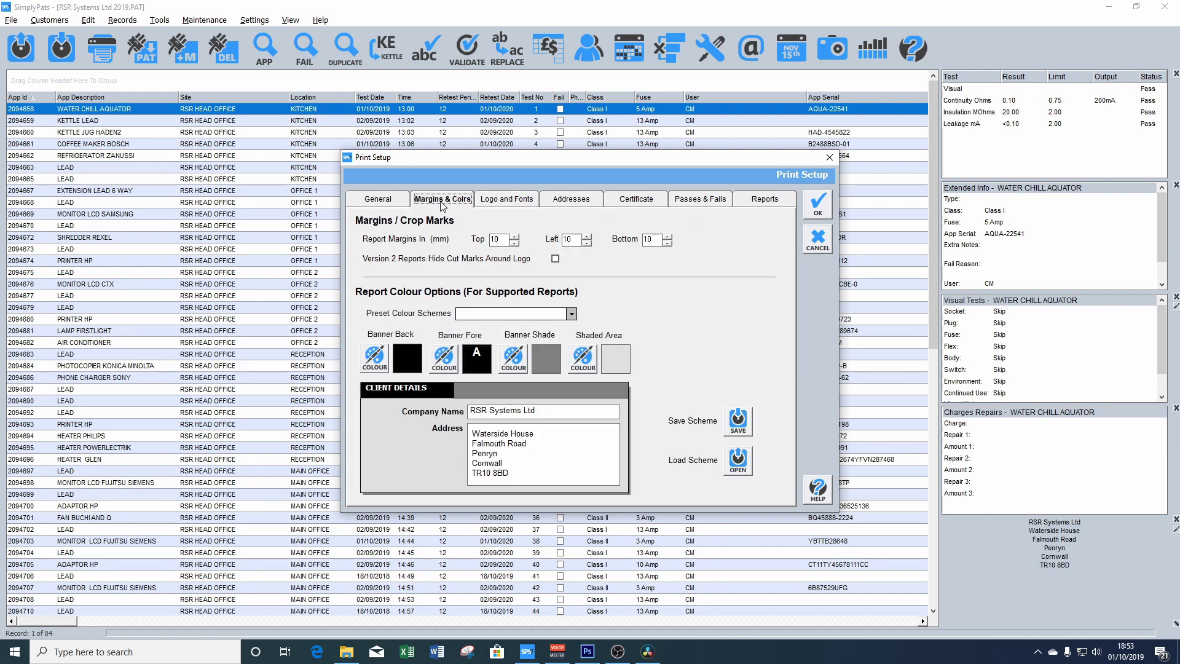
{"action": "left_click", "coordinate": [587, 238]}
{"action": "left_click", "coordinate": [587, 238]}
{"action": "left_click", "coordinate": [571, 314]}
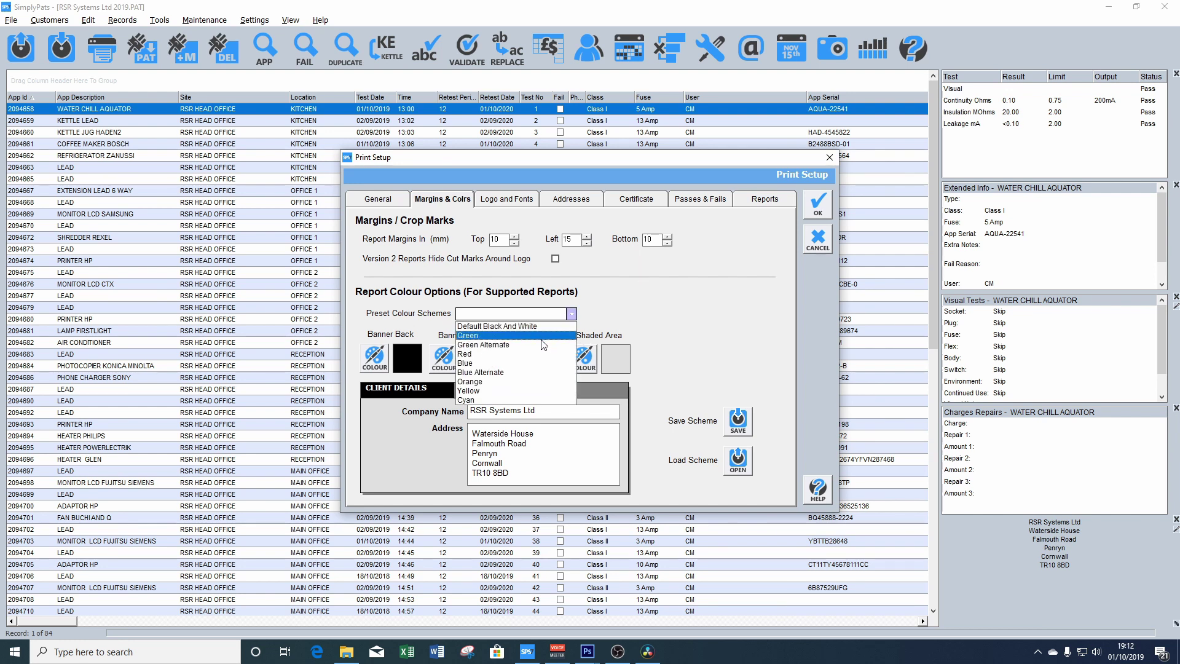
{"action": "left_click", "coordinate": [636, 311]}
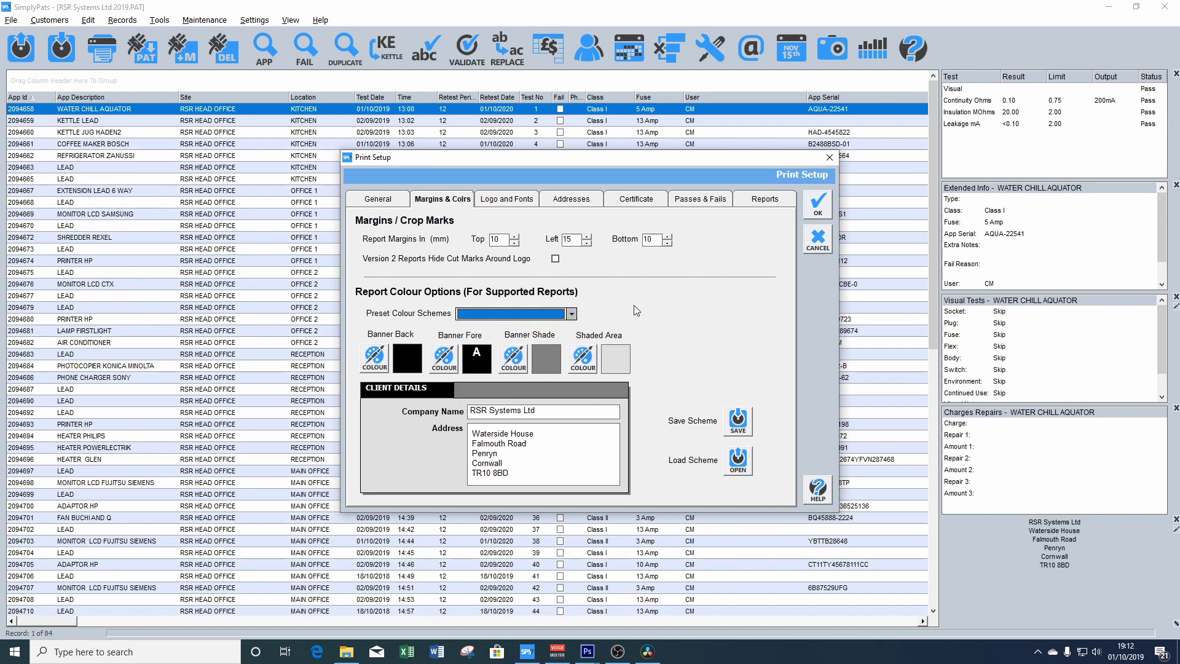
- Open the Banner Back colour for editing and switch to Photoshop to read the RGB values of the PTK logo's colour
{"action": "left_click", "coordinate": [376, 361]}
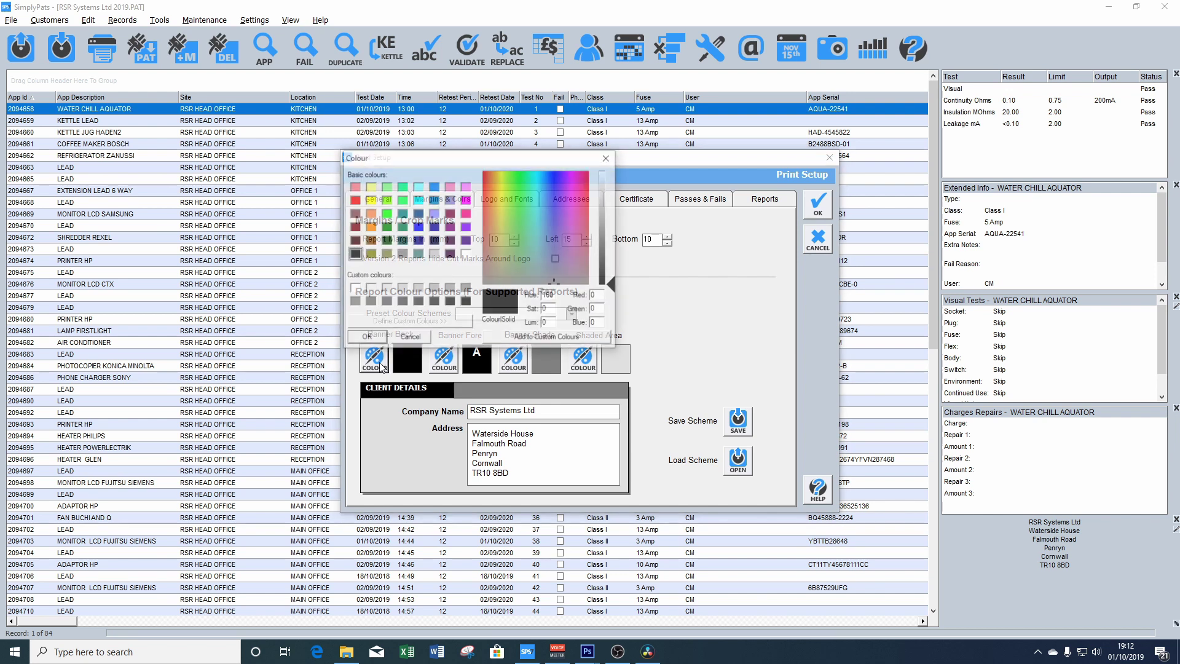
{"action": "left_click", "coordinate": [598, 298]}
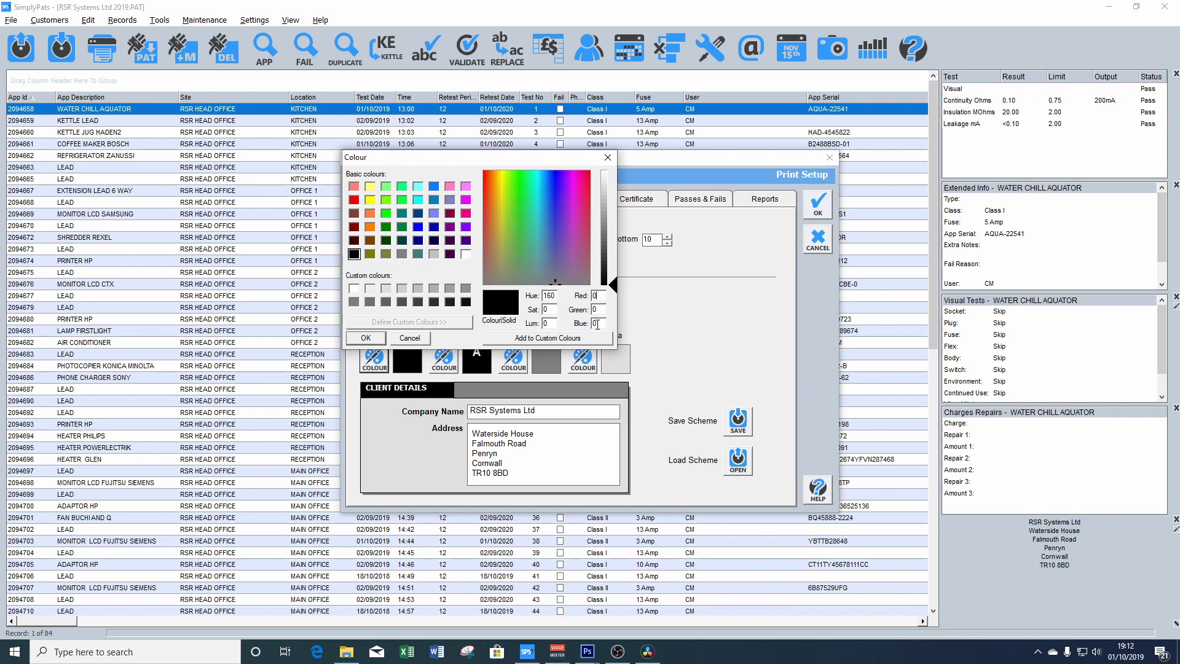
{"action": "left_click", "coordinate": [588, 654]}
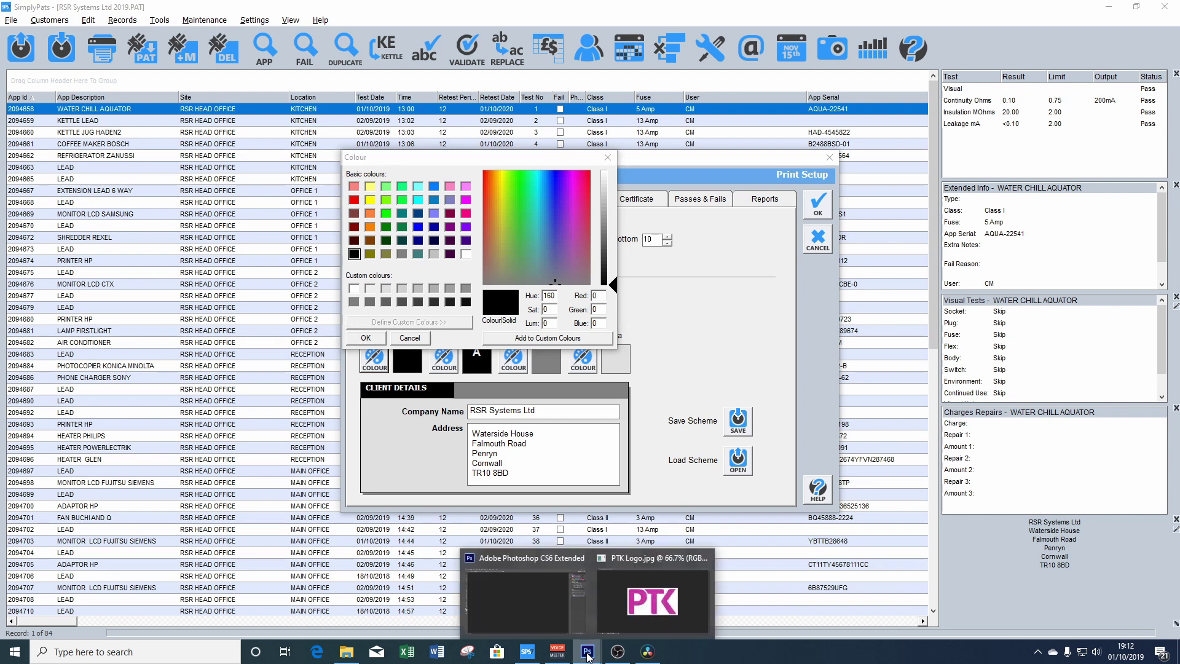
{"action": "left_click", "coordinate": [652, 599]}
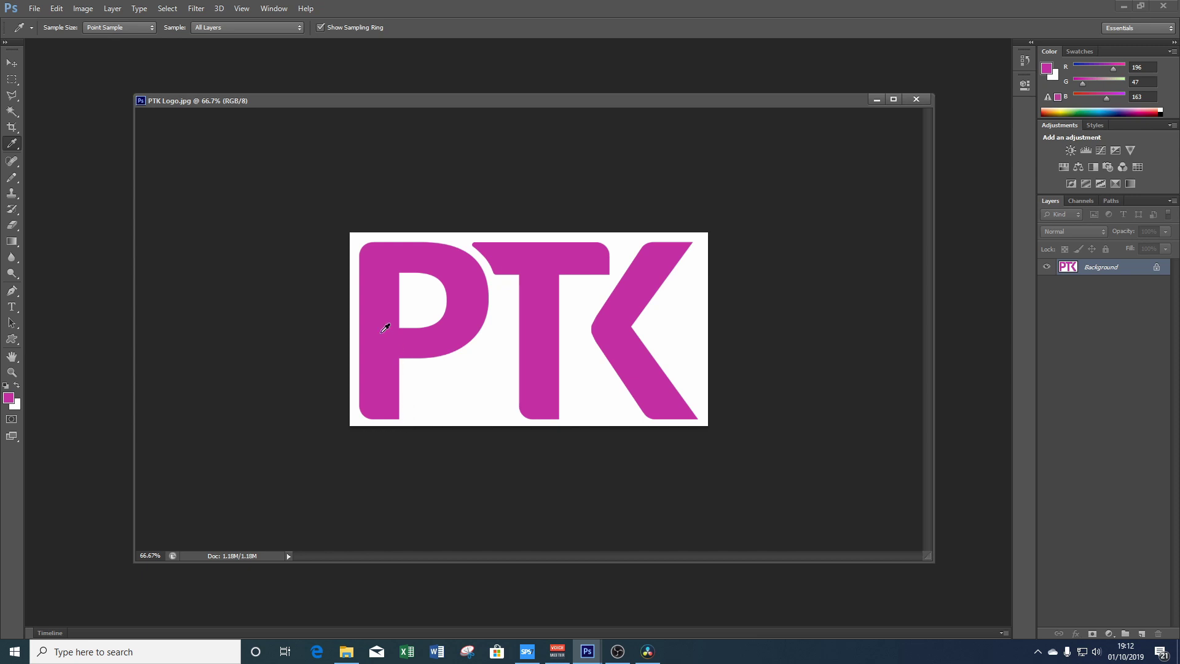
{"action": "left_click", "coordinate": [8, 397]}
{"action": "double_click", "coordinate": [594, 390]}
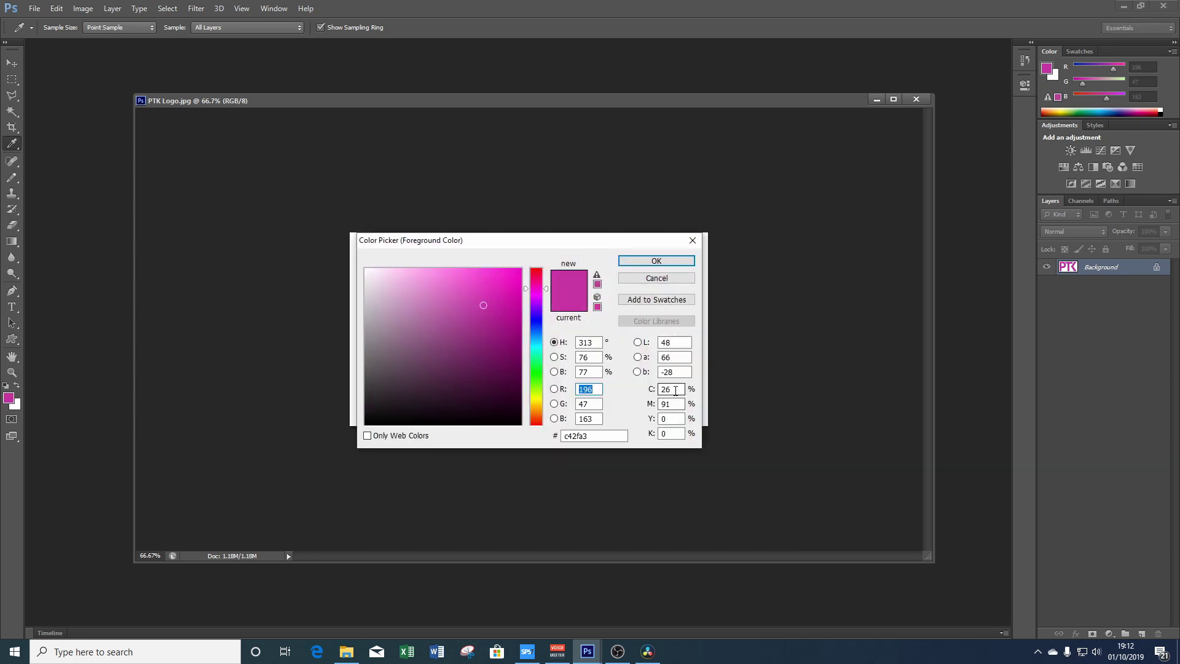
{"action": "left_click", "coordinate": [599, 389]}
{"action": "double_click", "coordinate": [592, 390]}
{"action": "left_click", "coordinate": [641, 263]}
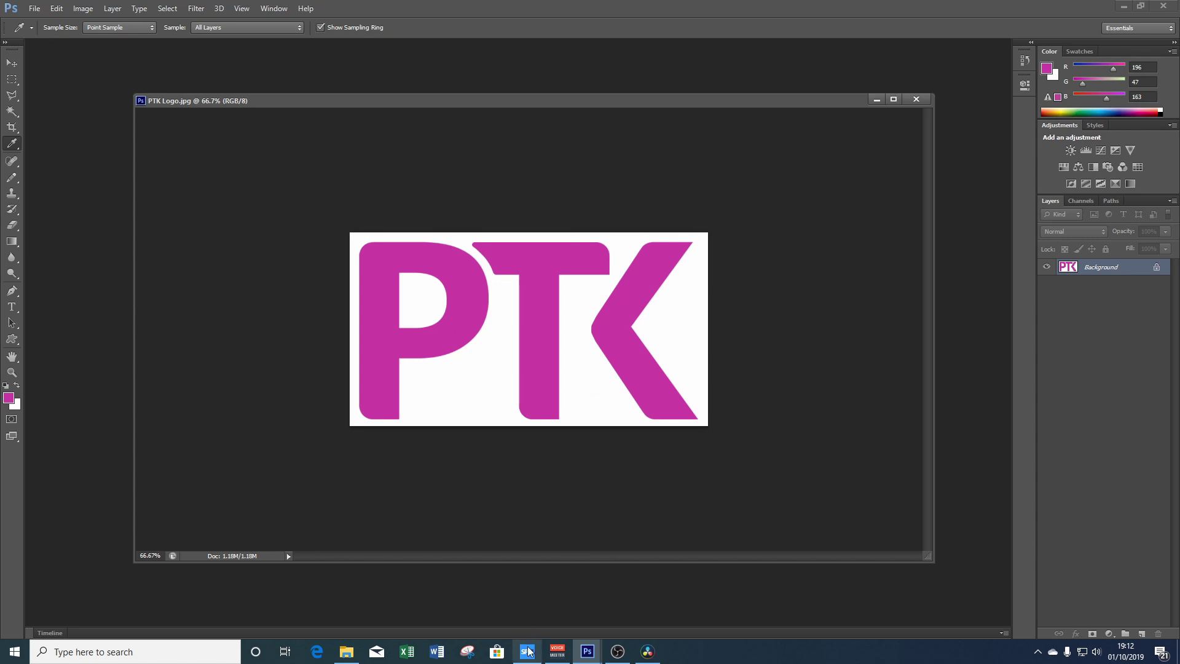
- Switch back to SimplyPats and set the Banner Back colour to red 196, green 47, blue 163
{"action": "left_click", "coordinate": [526, 652]}
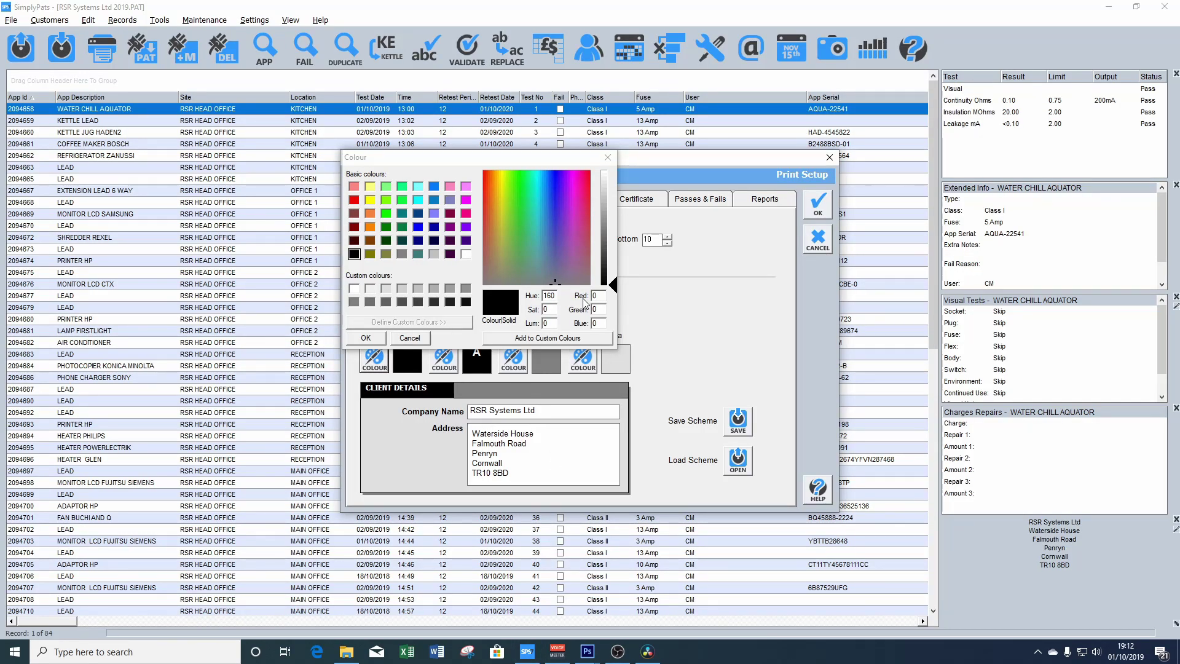
{"action": "left_click", "coordinate": [602, 306]}
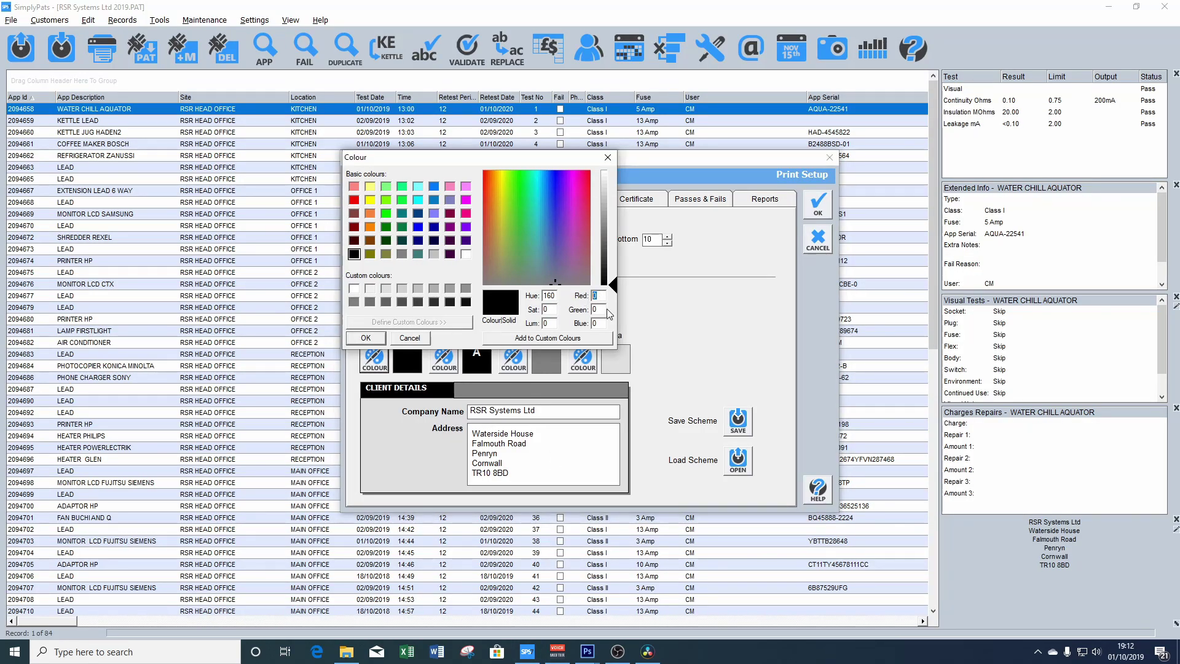
{"action": "type", "text": "196"}
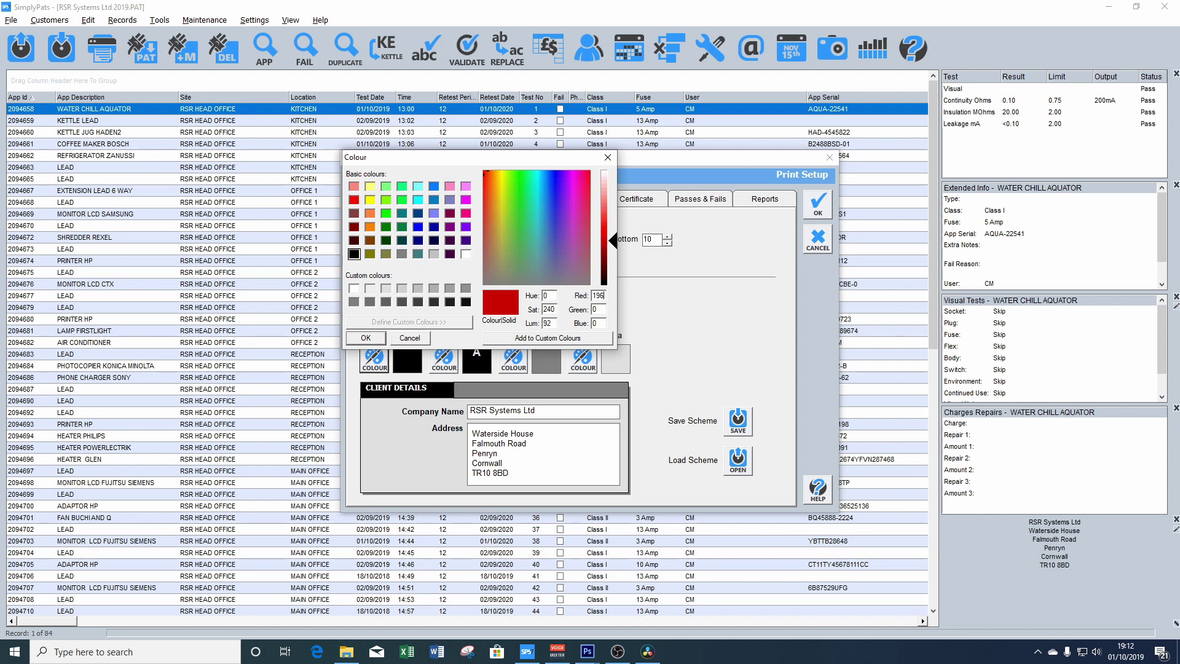
{"action": "key", "text": "Tab"}
{"action": "type", "text": "47"}
{"action": "key", "text": "Tab"}
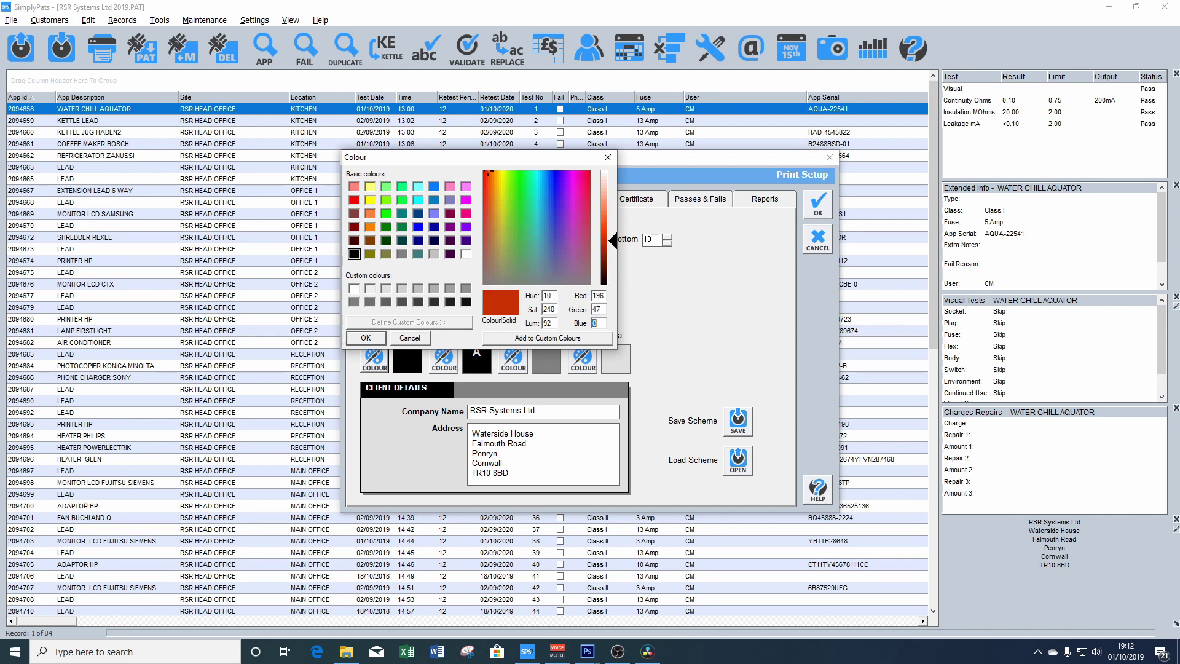
{"action": "type", "text": "163"}
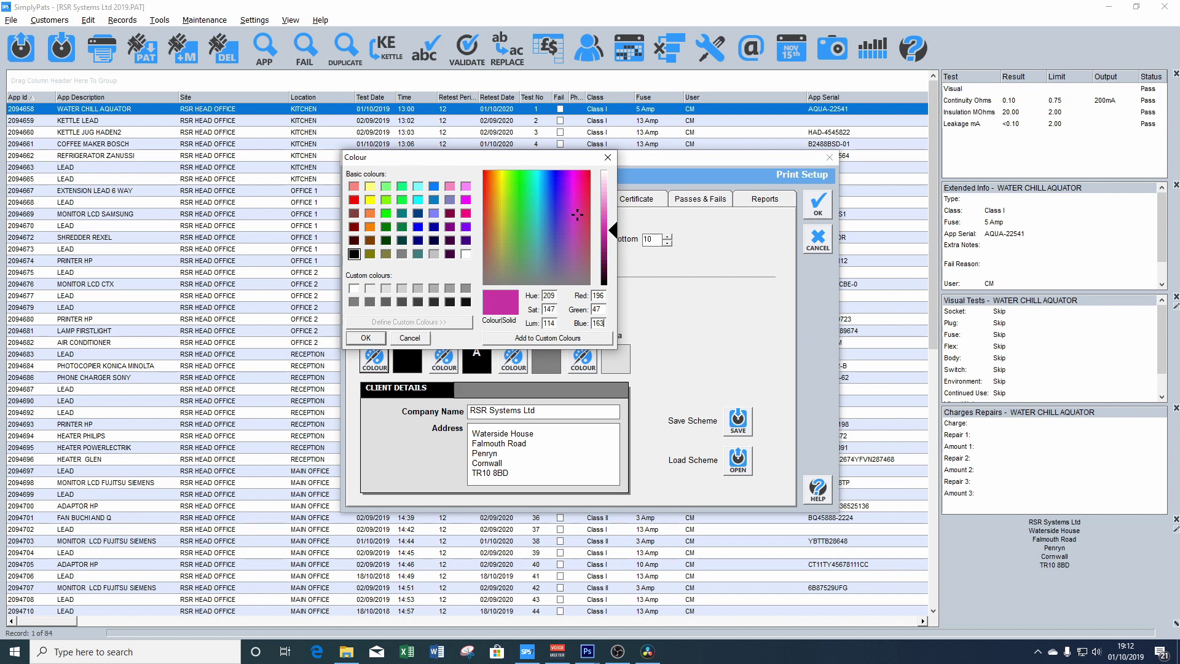
{"action": "left_click", "coordinate": [369, 340]}
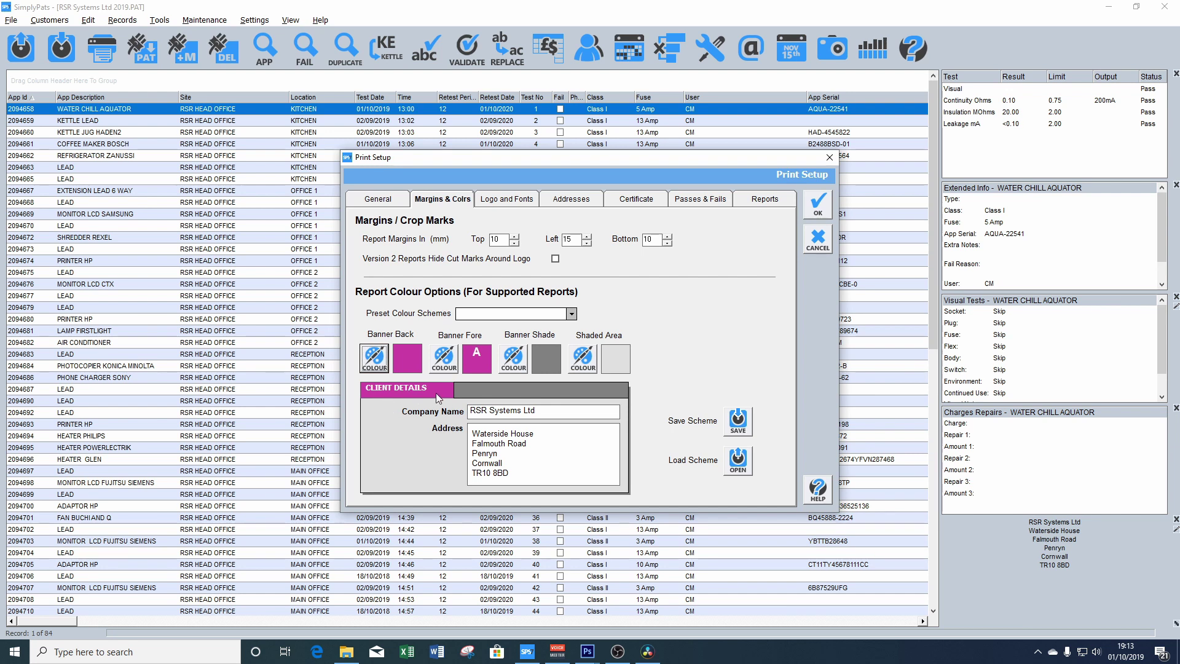
- Darken the Banner Shade to a grey of RGB 77, 77, 77 and save the print setup
{"action": "left_click", "coordinate": [514, 359]}
{"action": "left_click_drag", "start_coordinate": [616, 237], "coordinate": [616, 254]}
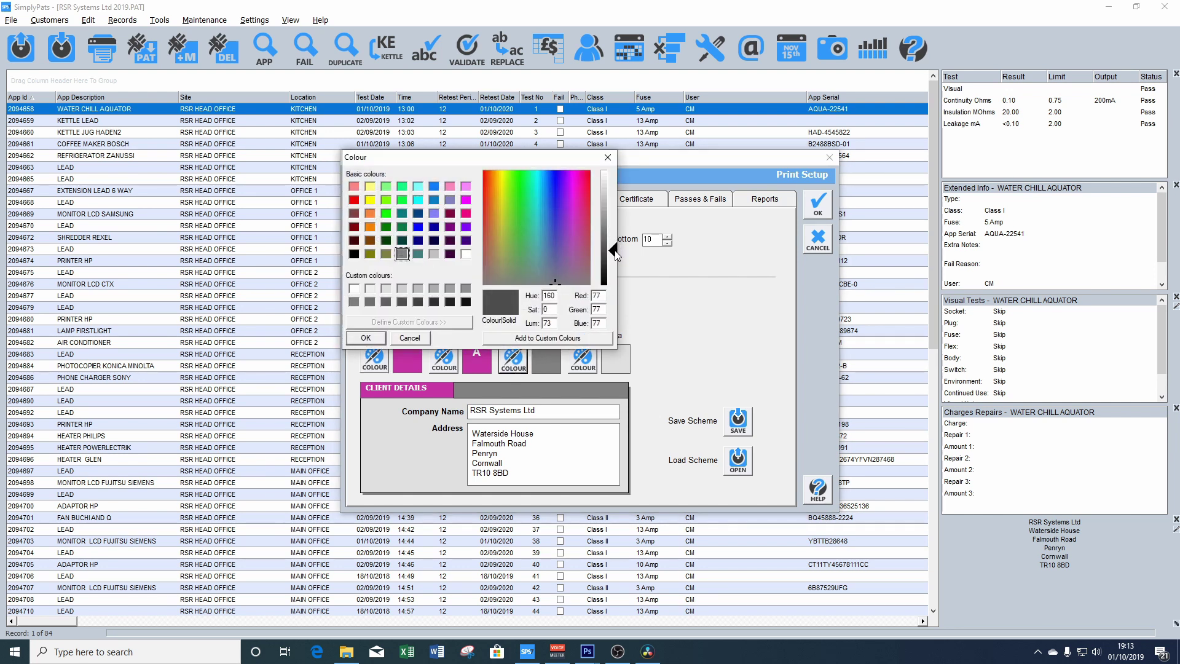
{"action": "left_click", "coordinate": [377, 340]}
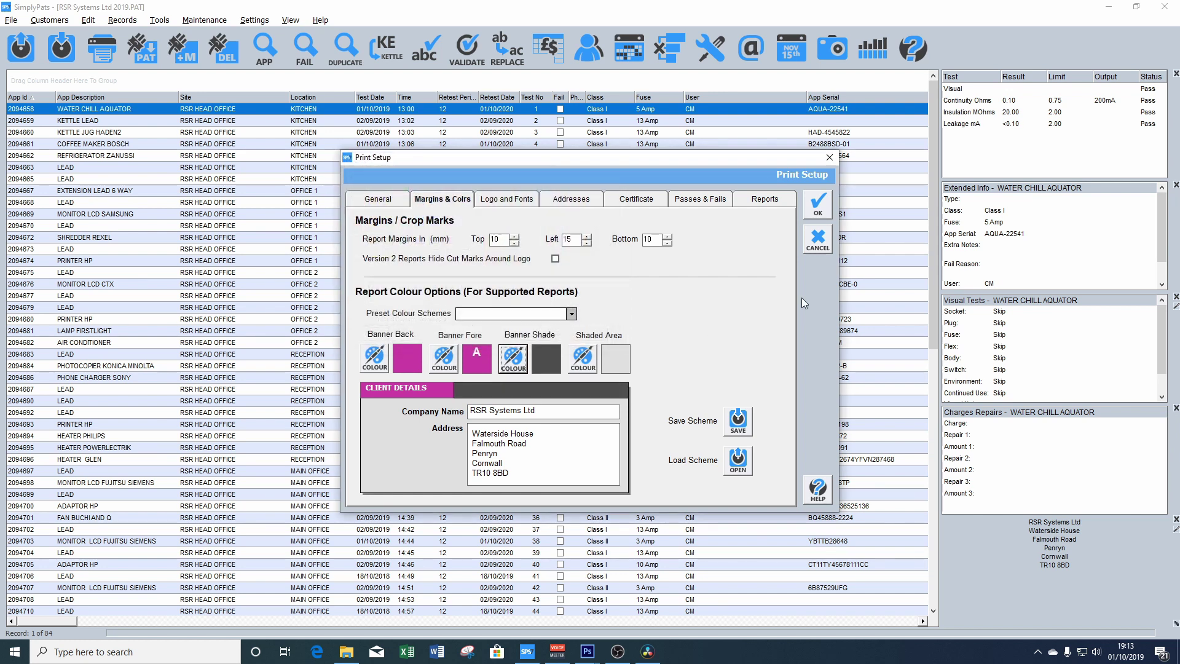
{"action": "left_click", "coordinate": [815, 207]}
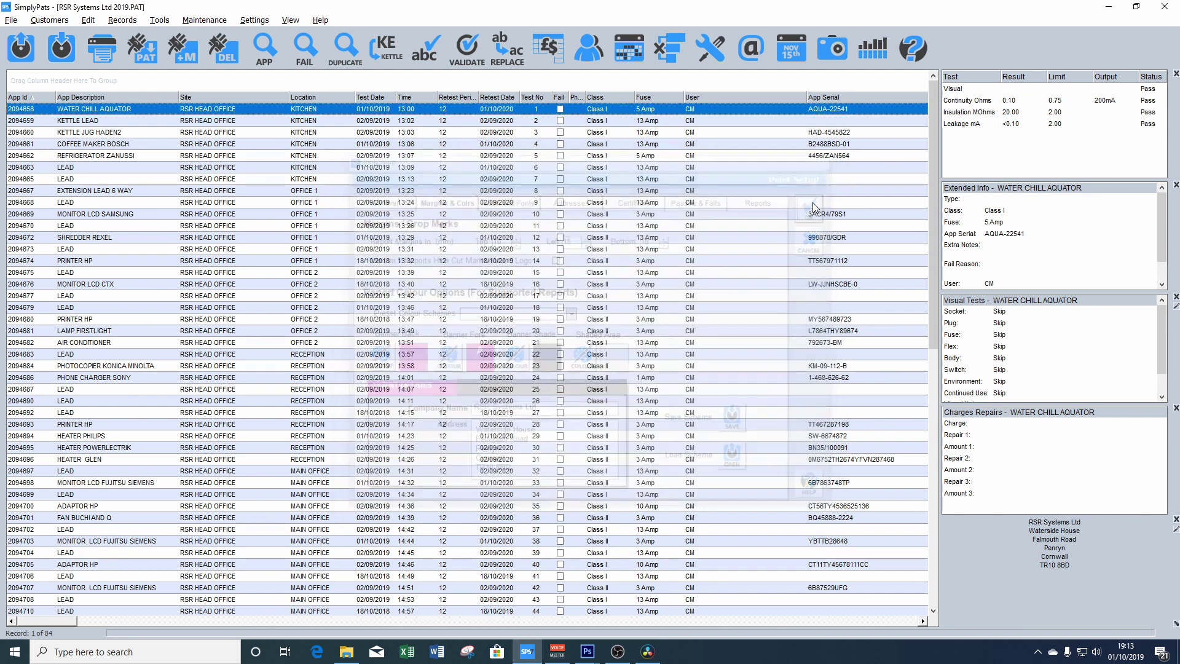
- Preview the V2 Passes report in its new branding, look through the full list of available reports, and close the preview
{"action": "left_click", "coordinate": [102, 49]}
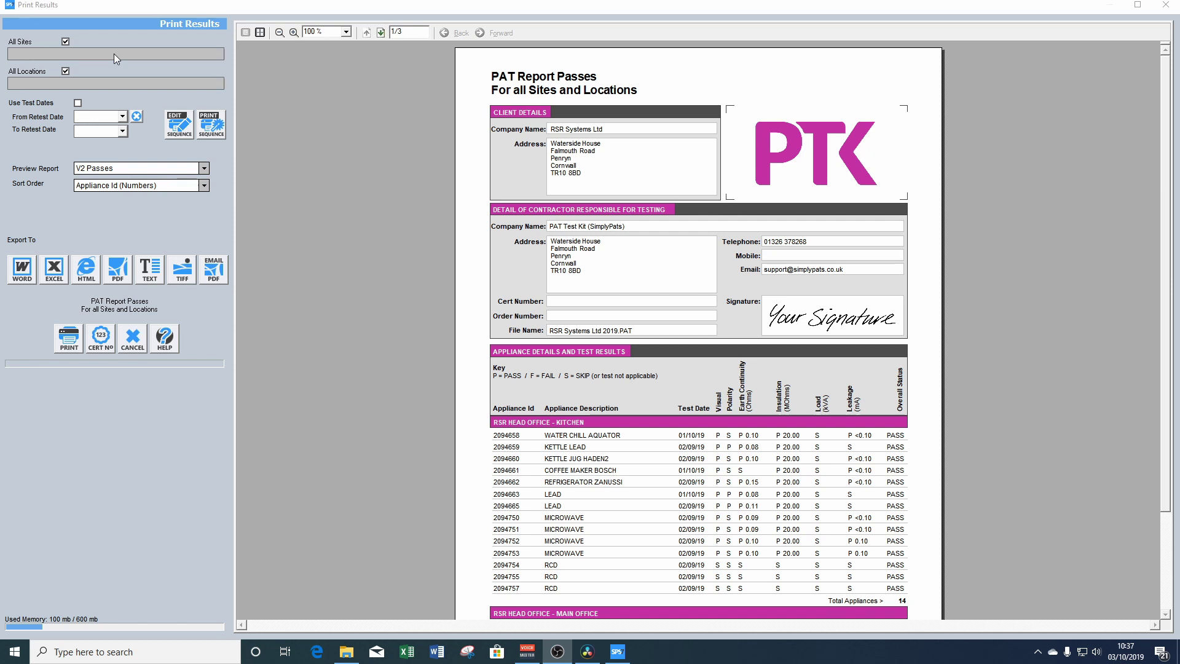
{"action": "left_click", "coordinate": [204, 168]}
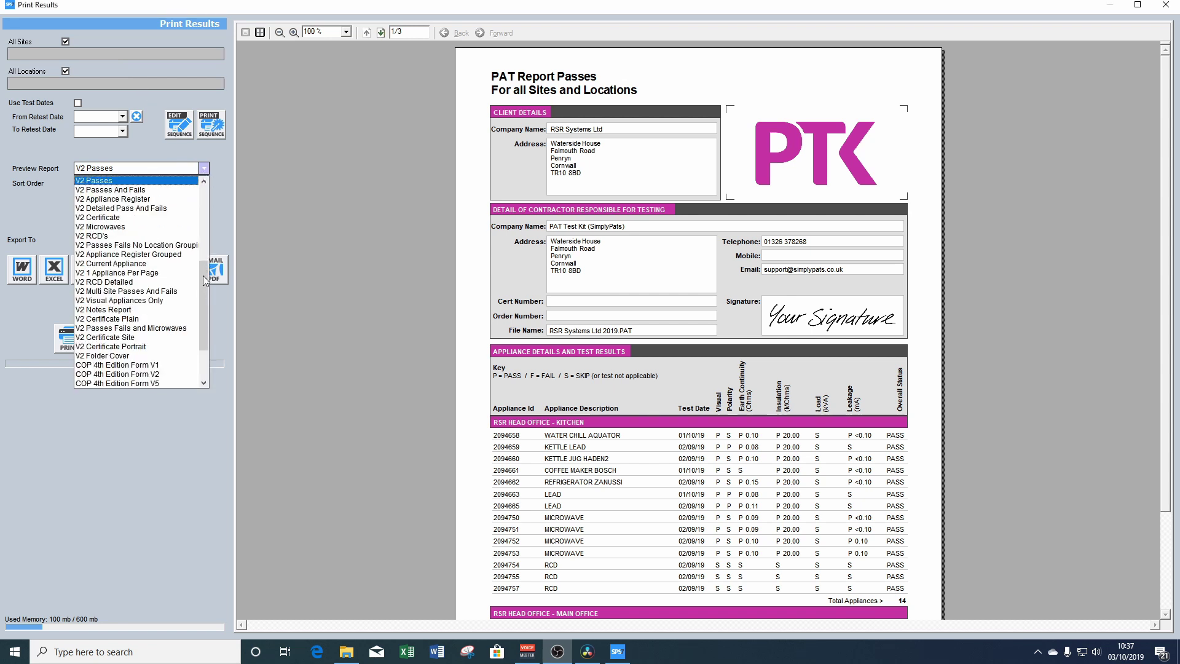
{"action": "left_click_drag", "start_coordinate": [205, 280], "coordinate": [209, 196]}
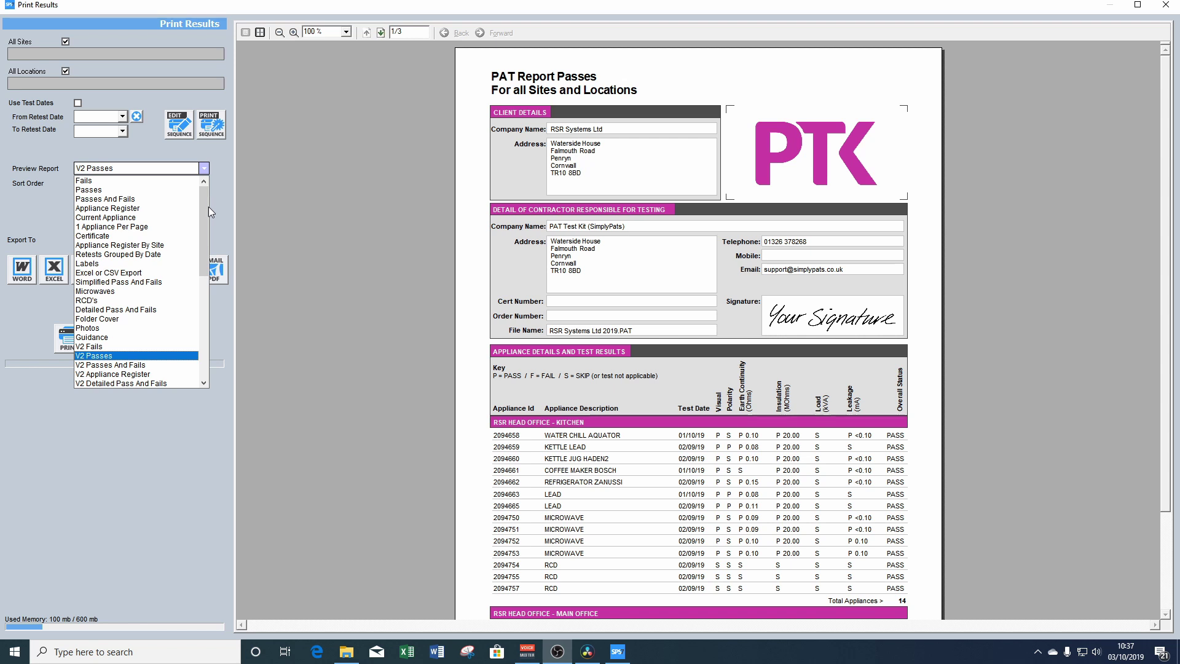
{"action": "mouse_move", "coordinate": [202, 218]}
{"action": "left_mouse_down"}
{"action": "mouse_move", "coordinate": [204, 334]}
{"action": "mouse_move", "coordinate": [216, 209]}
{"action": "left_mouse_up"}
{"action": "left_click", "coordinate": [1172, 8]}
{"action": "left_click", "coordinate": [1168, 6]}
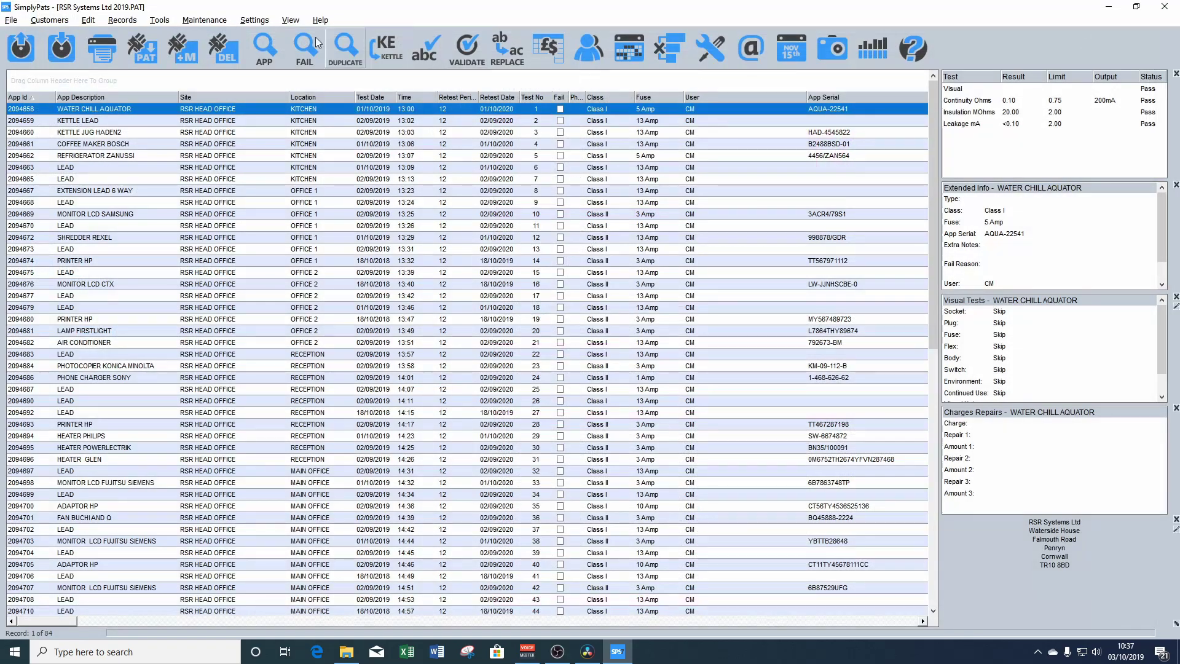
- Open the print setup's list of available reports and untick all the reports
{"action": "left_click", "coordinate": [255, 19]}
{"action": "left_click", "coordinate": [282, 70]}
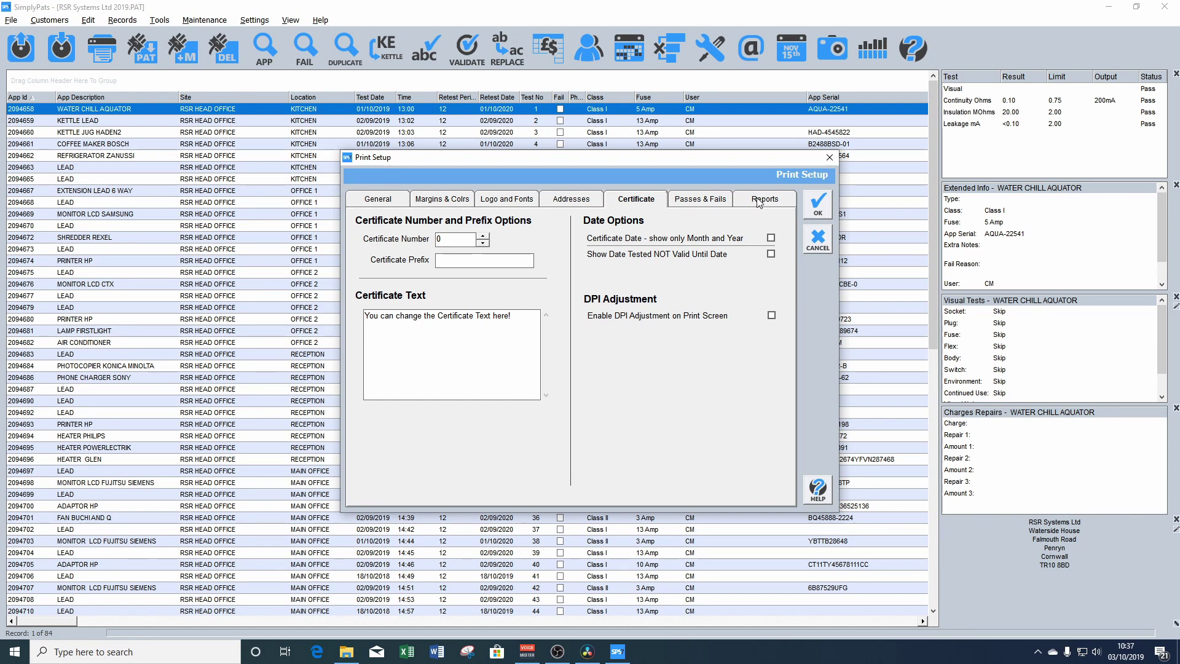
{"action": "left_click", "coordinate": [759, 201]}
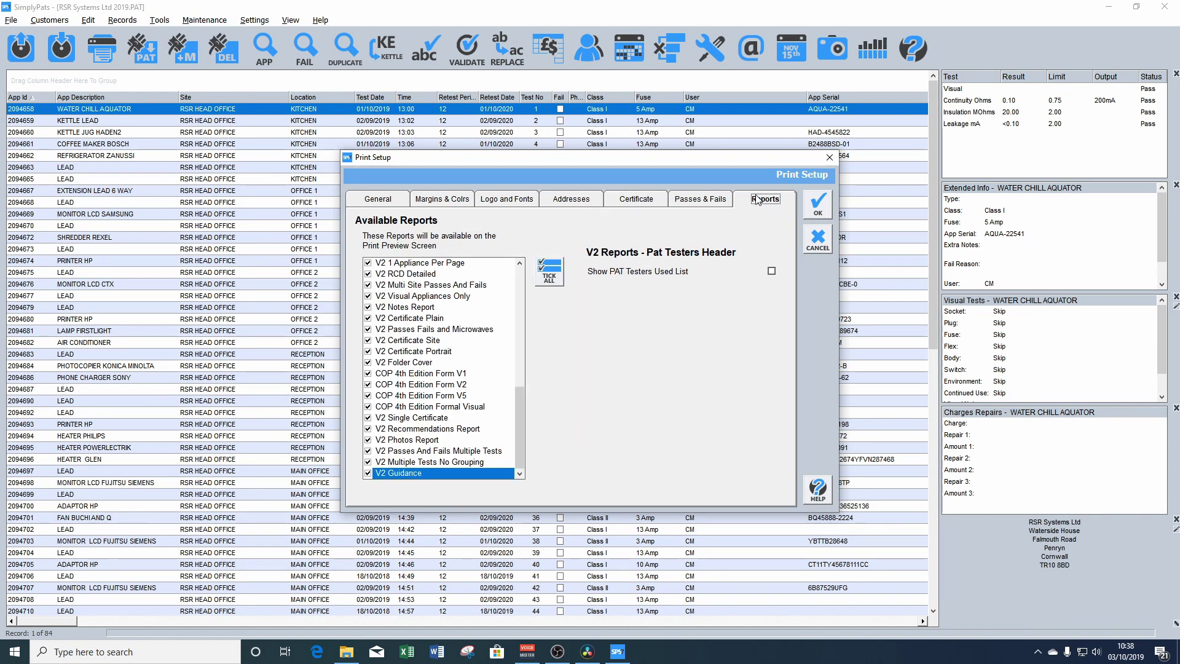
{"action": "left_click", "coordinate": [551, 280]}
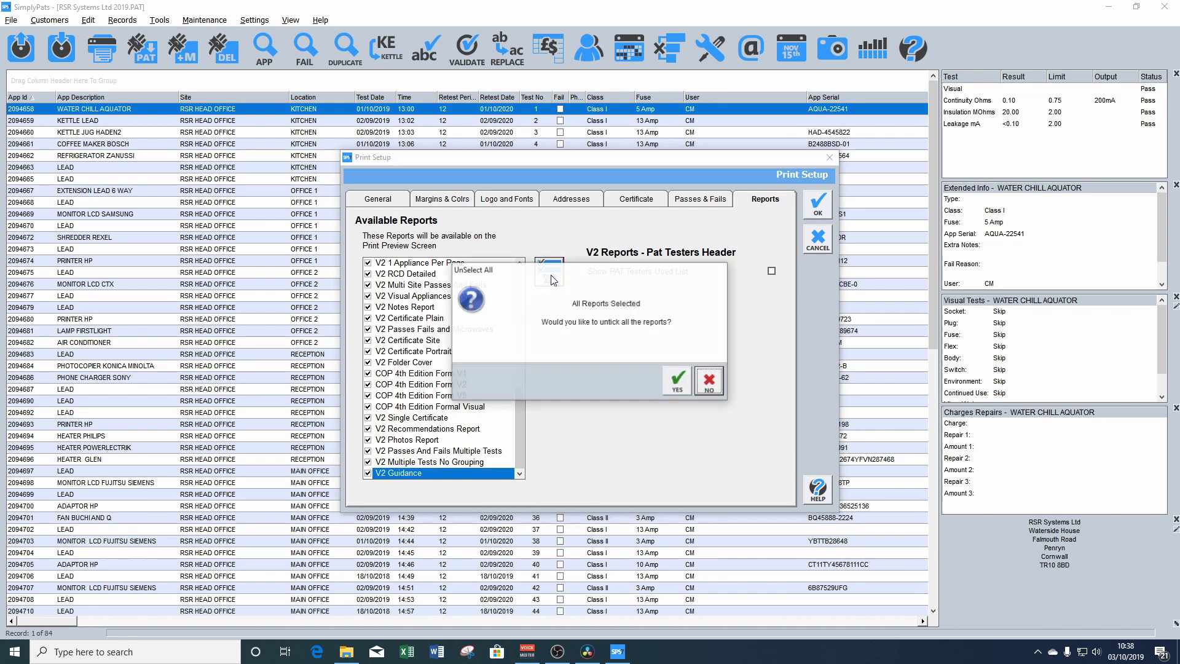
{"action": "left_click", "coordinate": [677, 381]}
- Enable V2 Fails, Passes, Appliance Register, Certificate, Appliance Register Grouped, Current Appliance, 1 Appliance Per Page, Certificate Site, Folder Cover and COP 4th Edition Forms V1 and V2
{"action": "left_click_drag", "start_coordinate": [521, 292], "coordinate": [518, 355]}
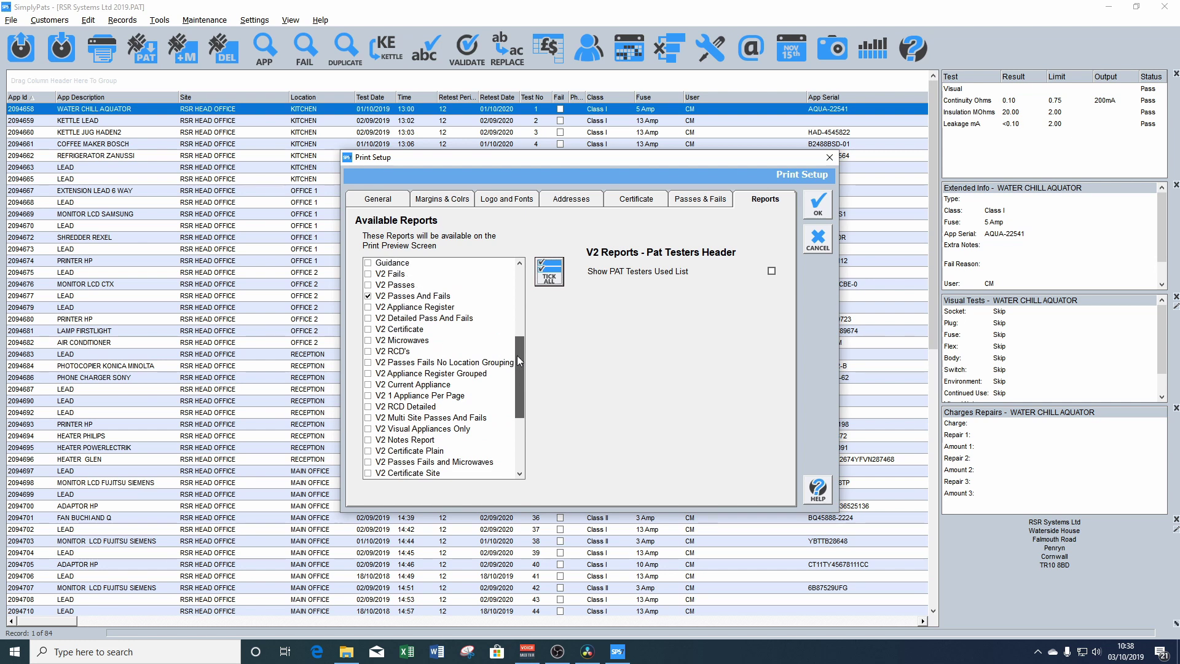
{"action": "left_click", "coordinate": [368, 274]}
{"action": "left_click", "coordinate": [368, 284]}
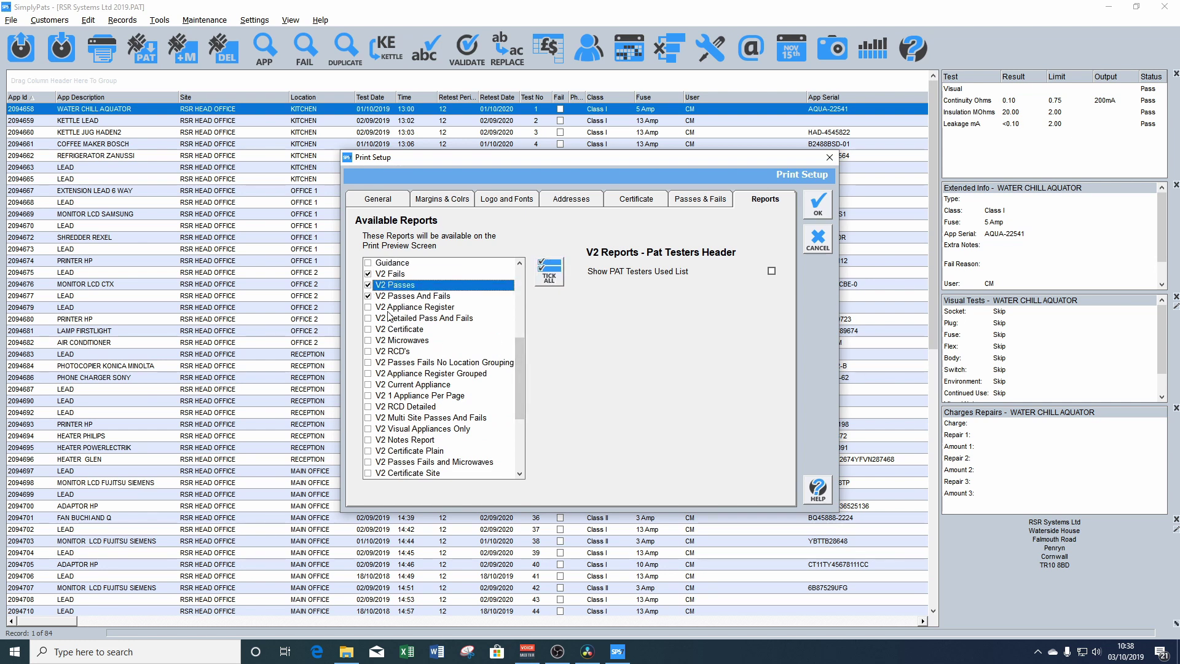
{"action": "left_click", "coordinate": [367, 308]}
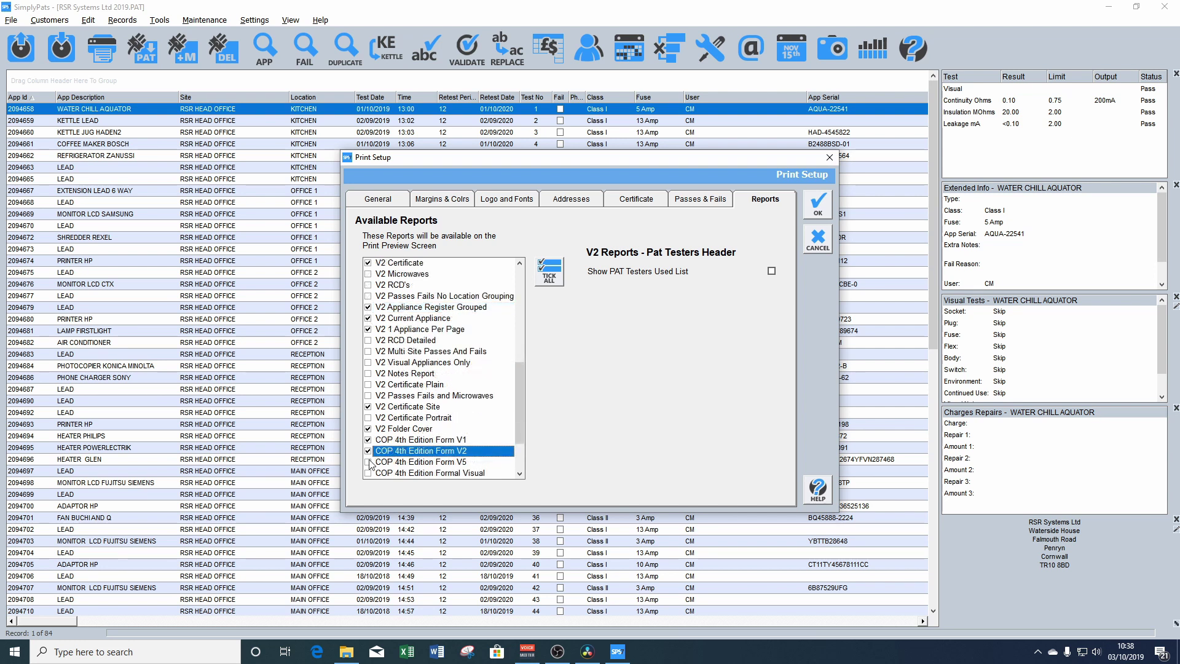
{"action": "scroll", "coordinate": [369, 457], "scroll_direction": "down", "scroll_amount": 1}
{"action": "scroll", "coordinate": [369, 461], "scroll_direction": "down", "scroll_amount": 1}
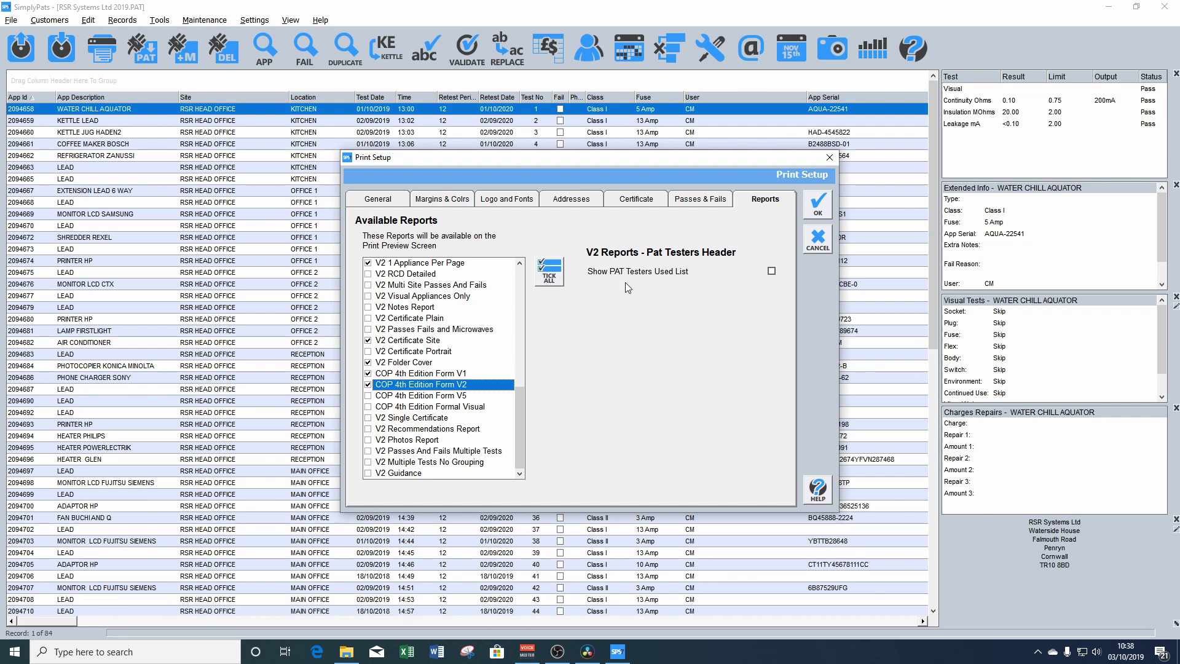
- Show the PAT Testers Used List on the V2 reports and save the print setup
{"action": "left_click", "coordinate": [772, 272]}
{"action": "left_click", "coordinate": [816, 209]}
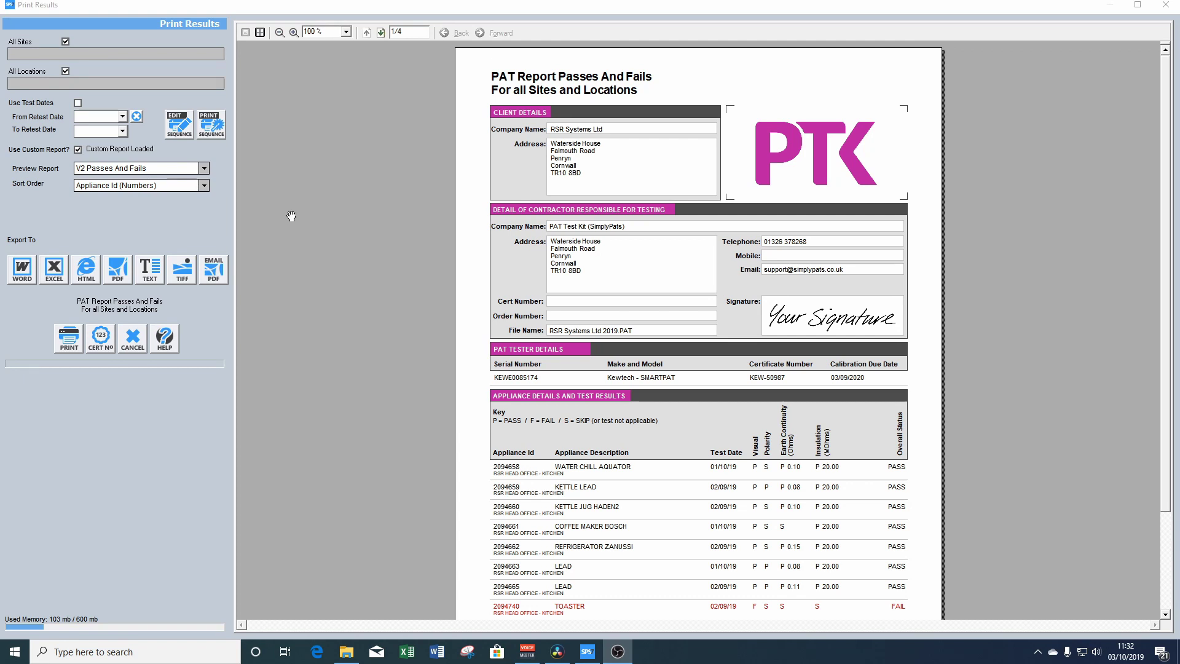
- Check the shortened list of preview reports and compare V2 Passes And Fails without and with its custom report
{"action": "left_click", "coordinate": [204, 173]}
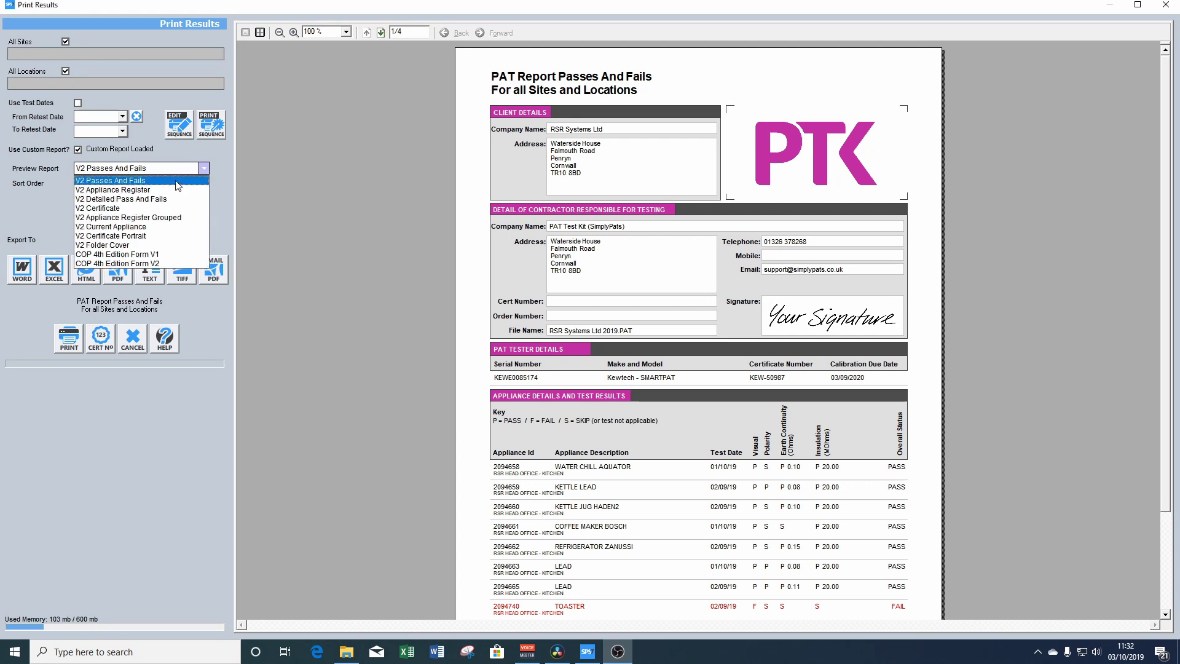
{"action": "left_click", "coordinate": [287, 272]}
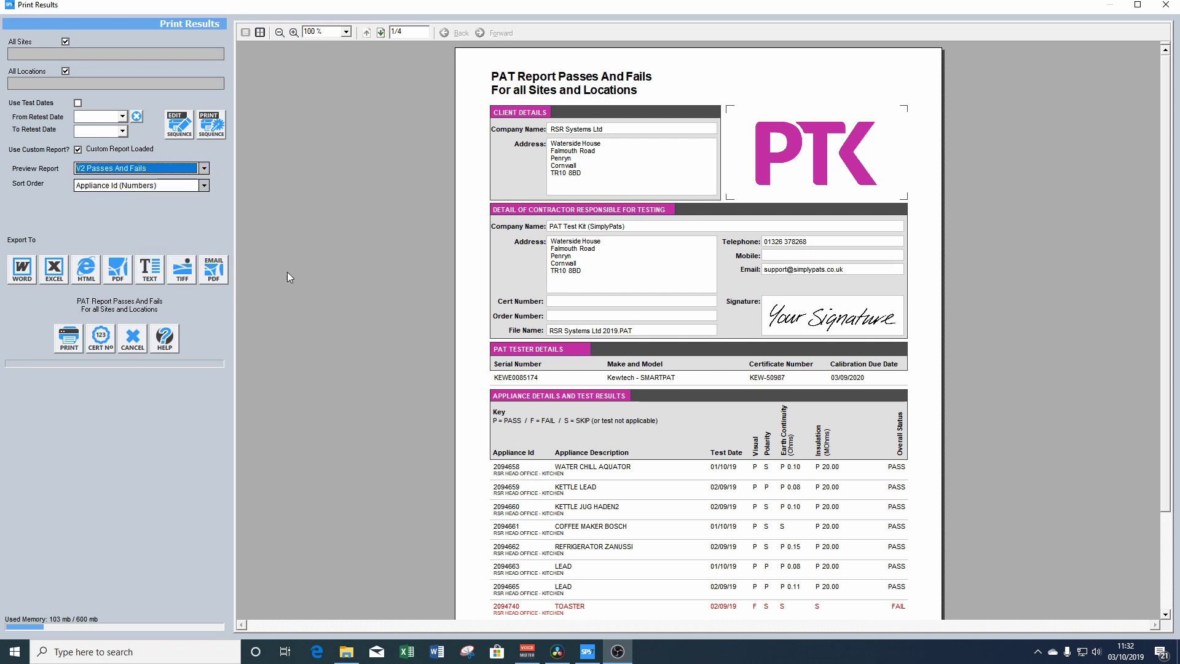
{"action": "left_click", "coordinate": [288, 273]}
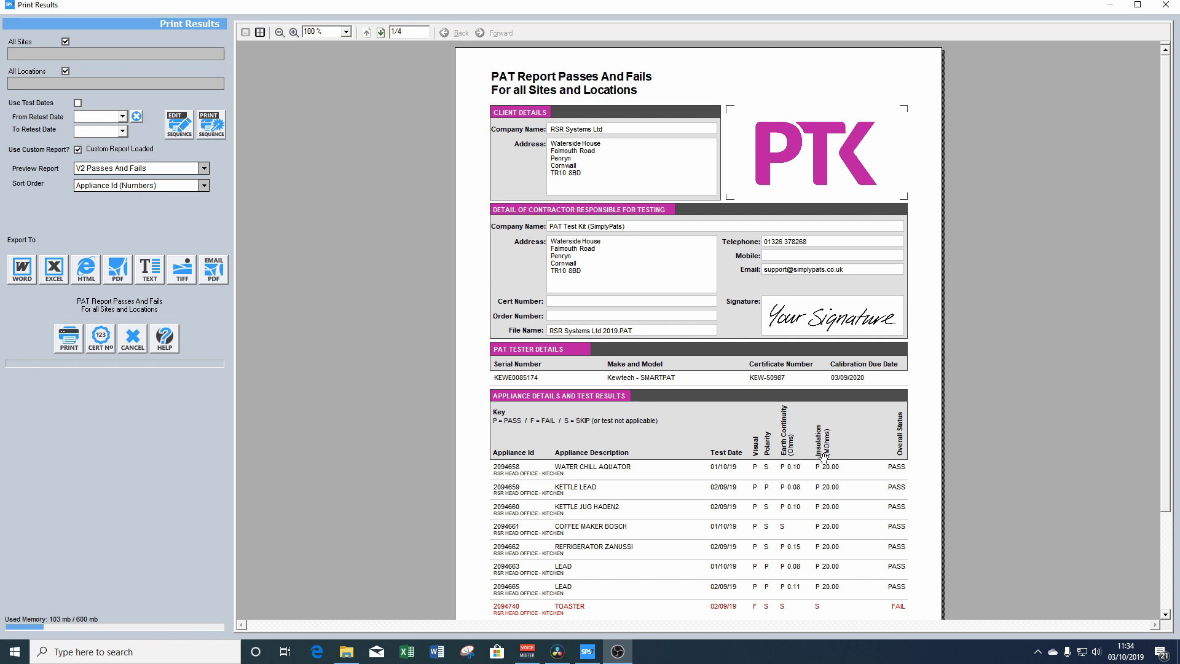
{"action": "left_click", "coordinate": [78, 150]}
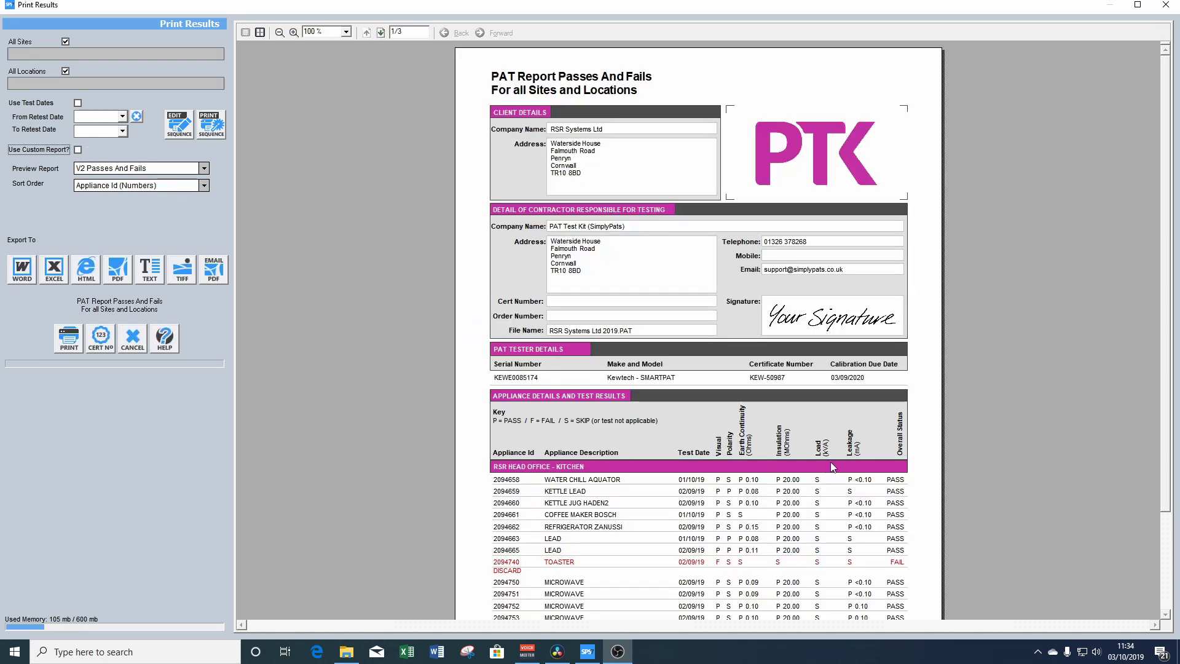
{"action": "left_click", "coordinate": [78, 149]}
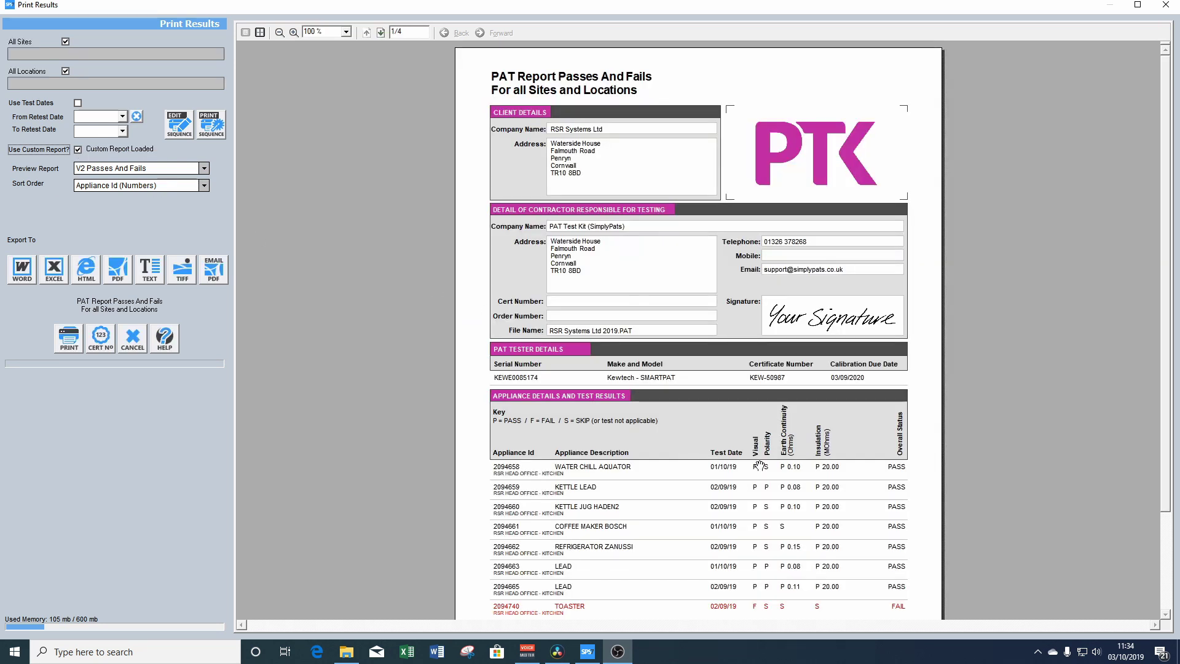
- Preview the V2 Appliance Register report and compare its columns without and with the custom report
{"action": "left_click", "coordinate": [204, 168]}
{"action": "left_click", "coordinate": [141, 190]}
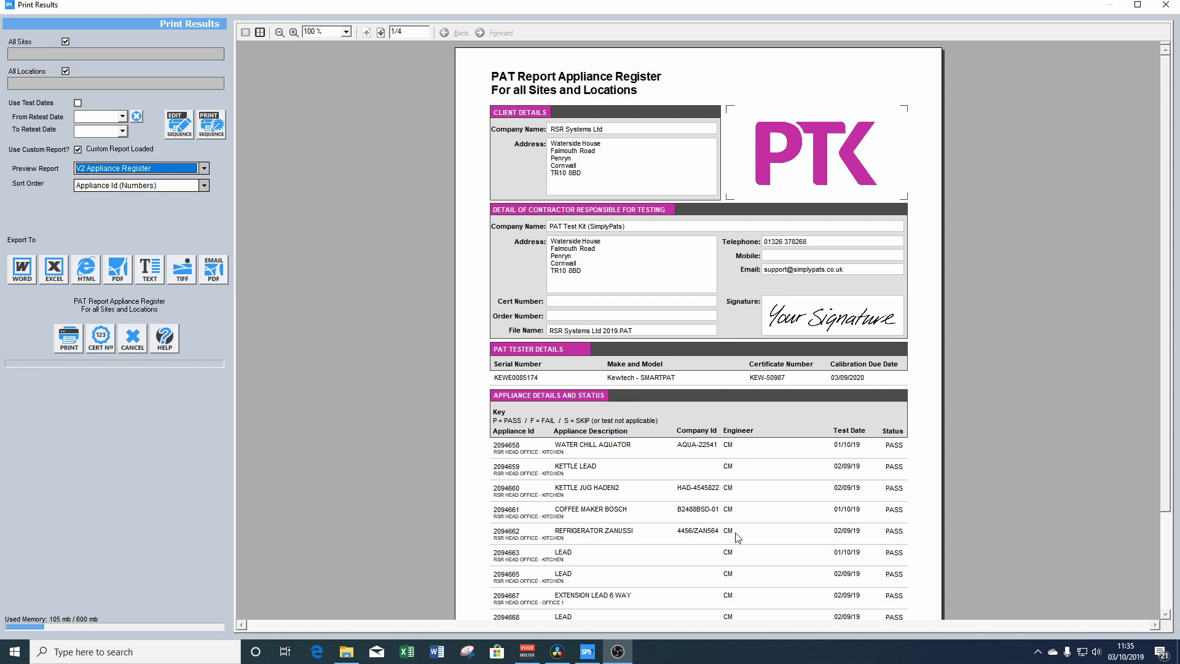
{"action": "left_click", "coordinate": [78, 150]}
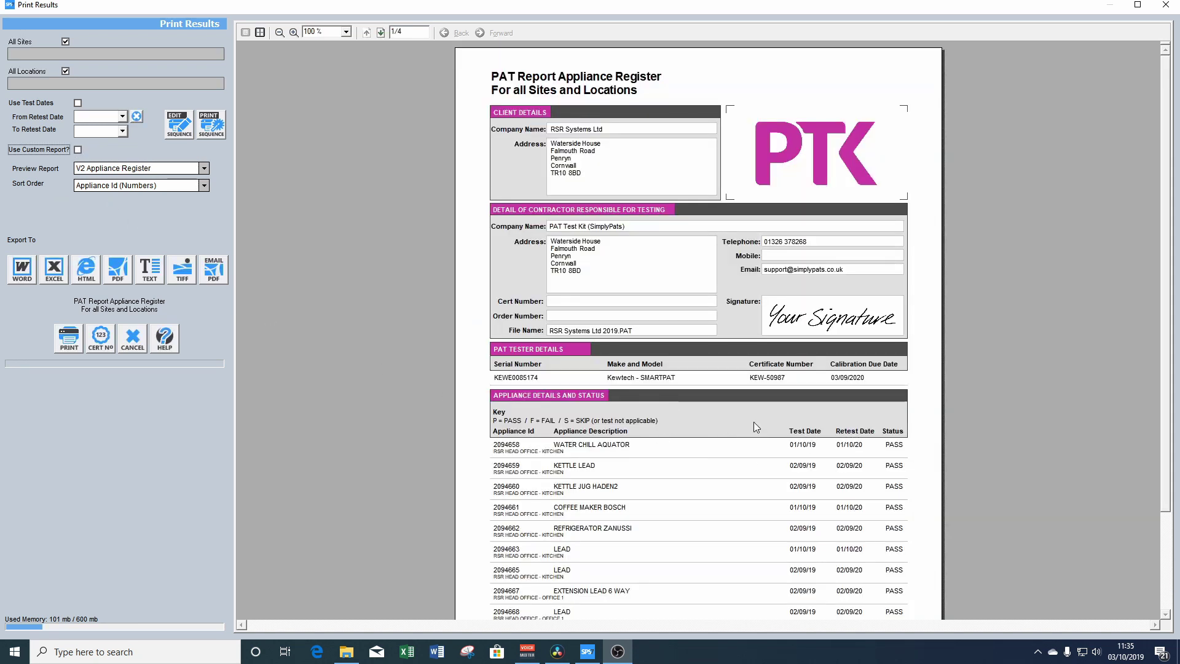
{"action": "left_click", "coordinate": [78, 149]}
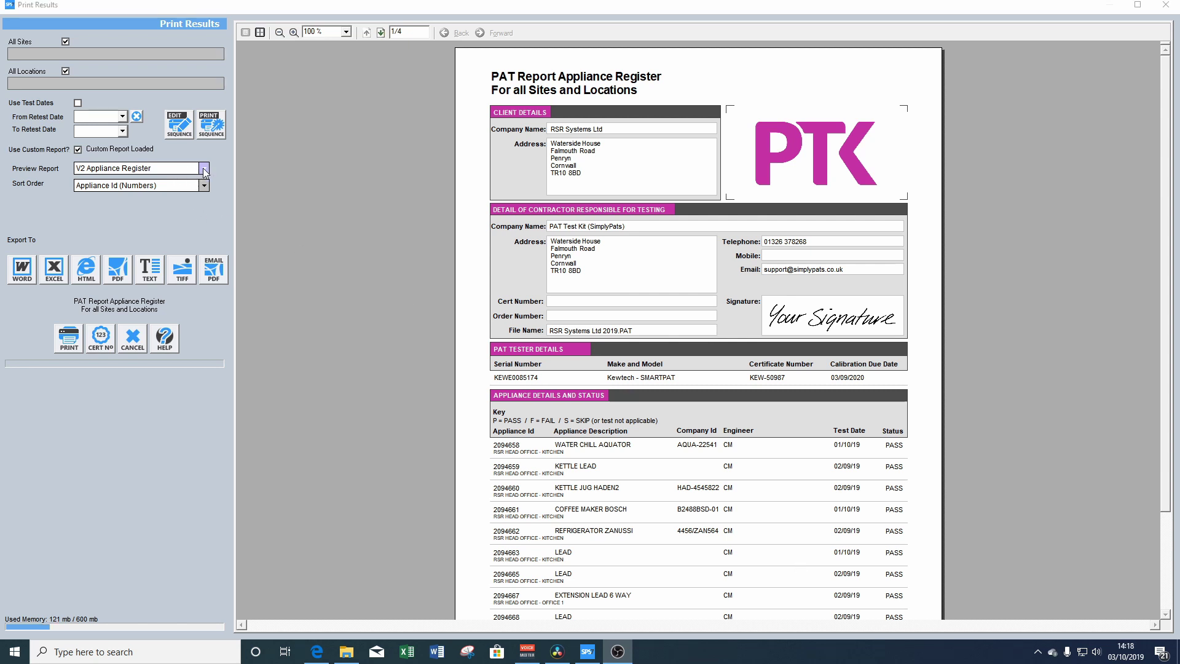
- Preview the COP 4th Edition Form V2 report and export it as a PDF to OneDrive's PAT Reports, RSR Systems Ltd, 2019 folder
{"action": "left_click", "coordinate": [204, 169]}
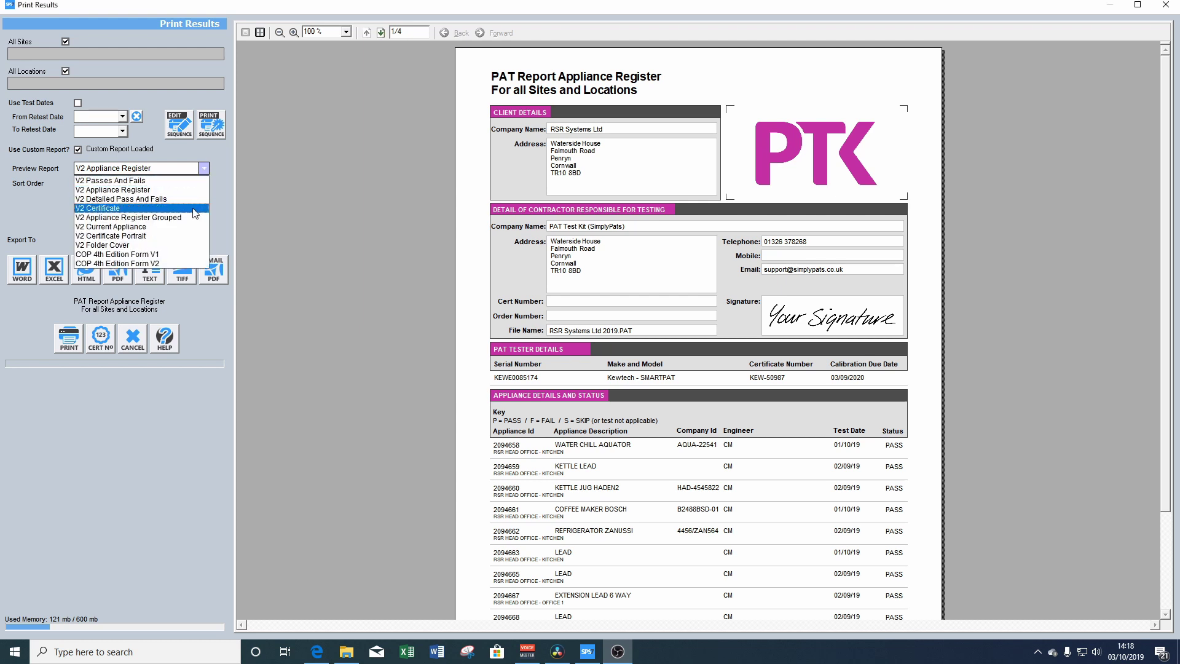
{"action": "left_click", "coordinate": [177, 265]}
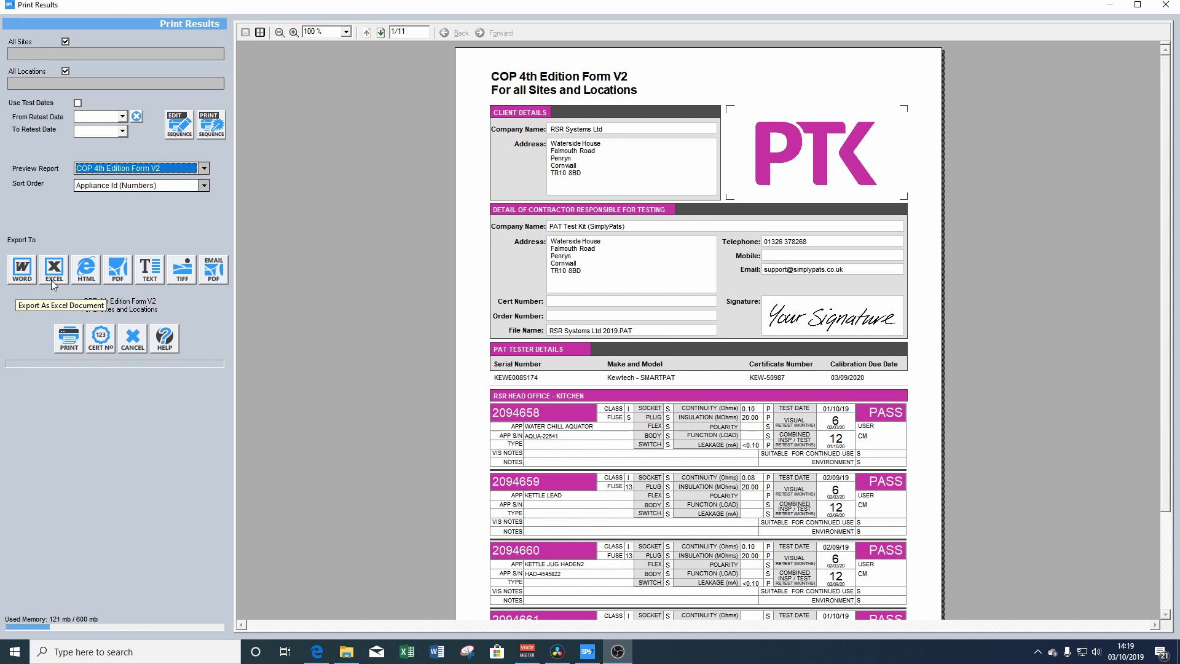
{"action": "left_click", "coordinate": [123, 276]}
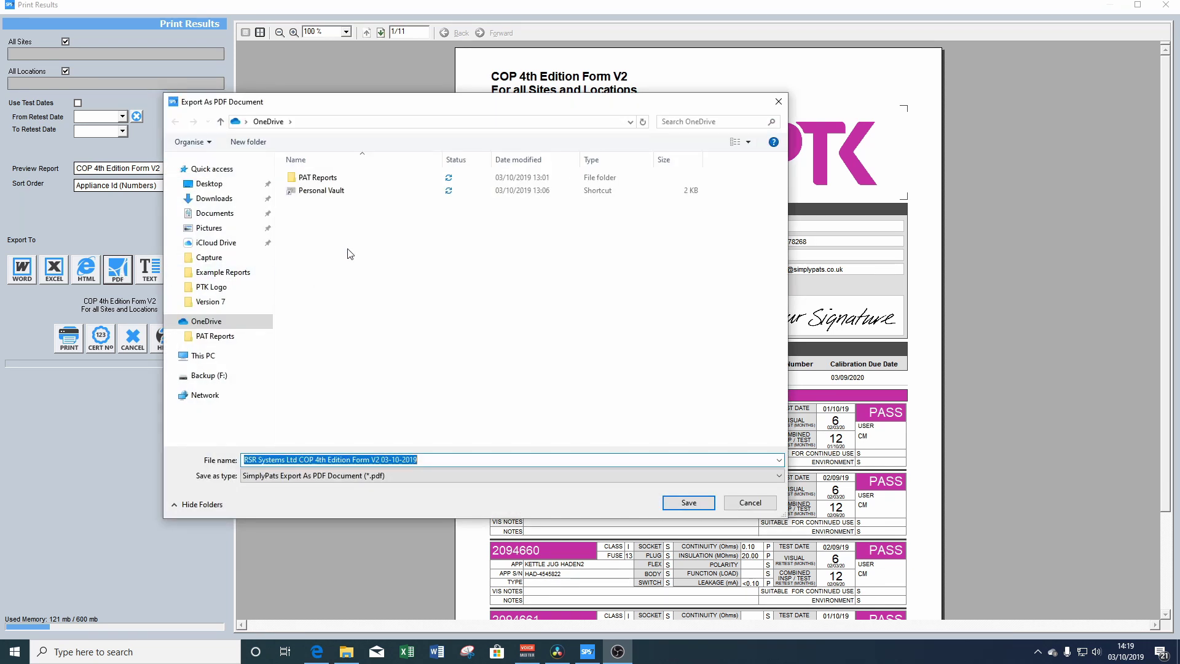
{"action": "double_click", "coordinate": [332, 178]}
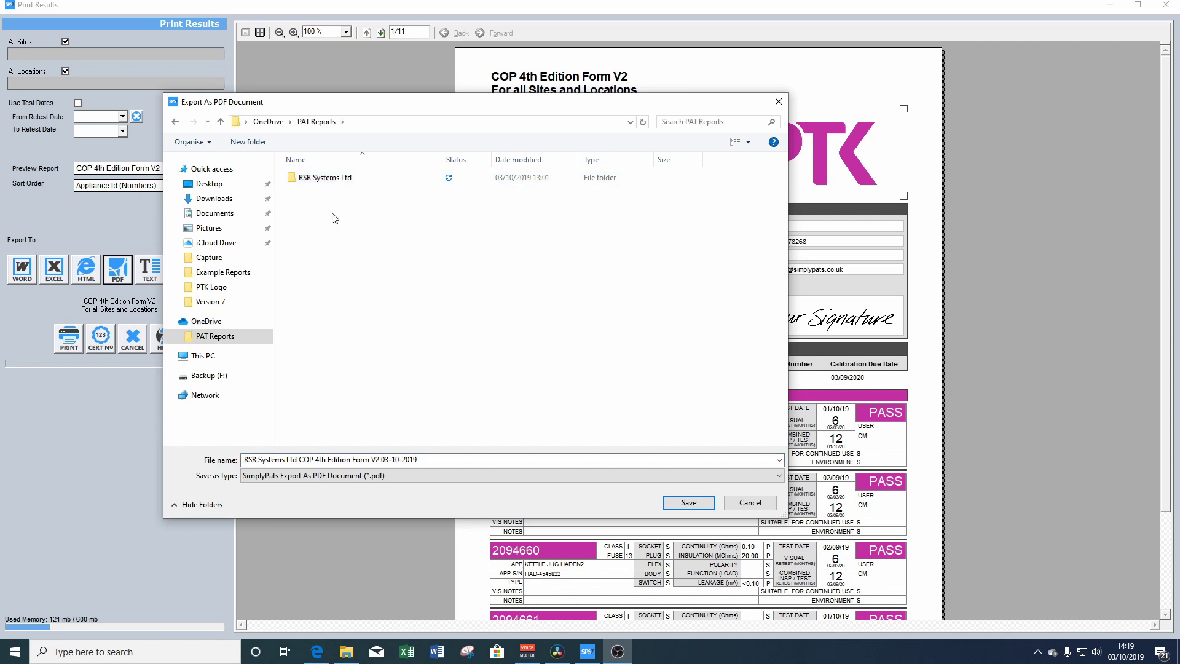
{"action": "double_click", "coordinate": [329, 180]}
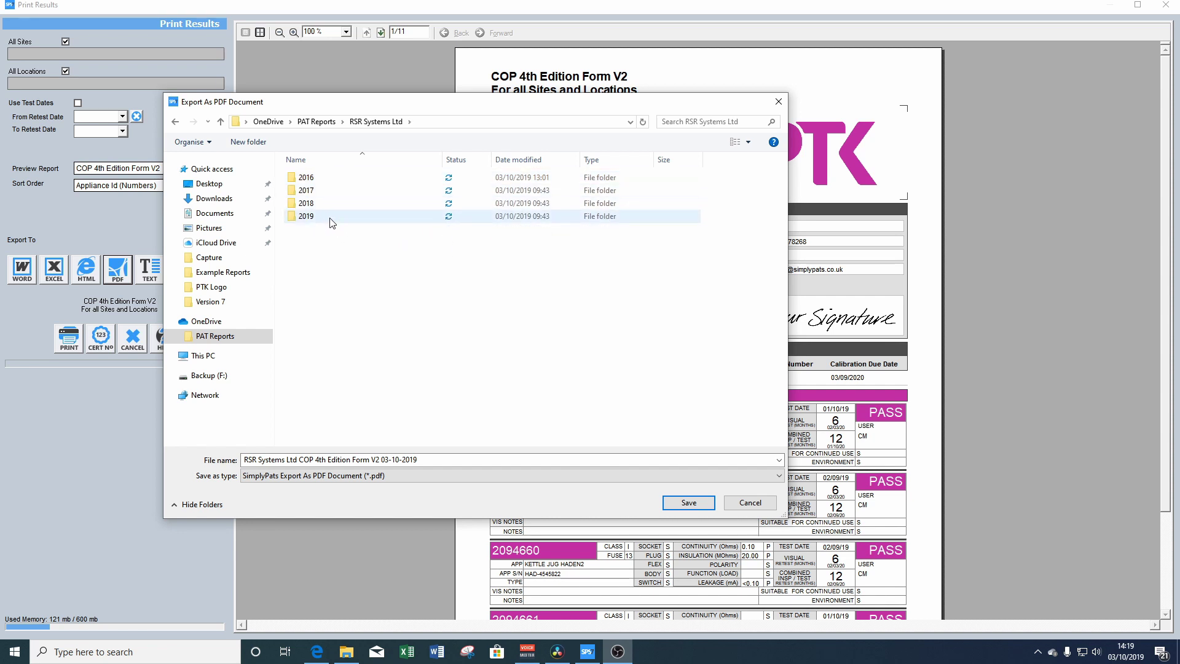
{"action": "double_click", "coordinate": [329, 218]}
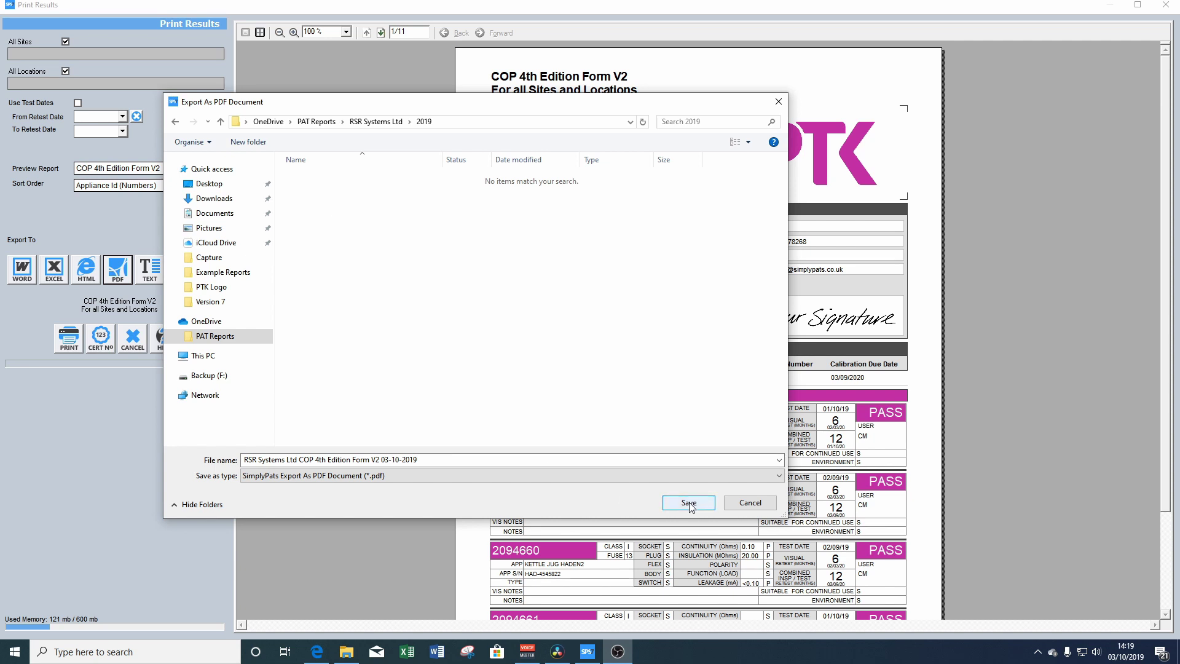
{"action": "left_click", "coordinate": [689, 504]}
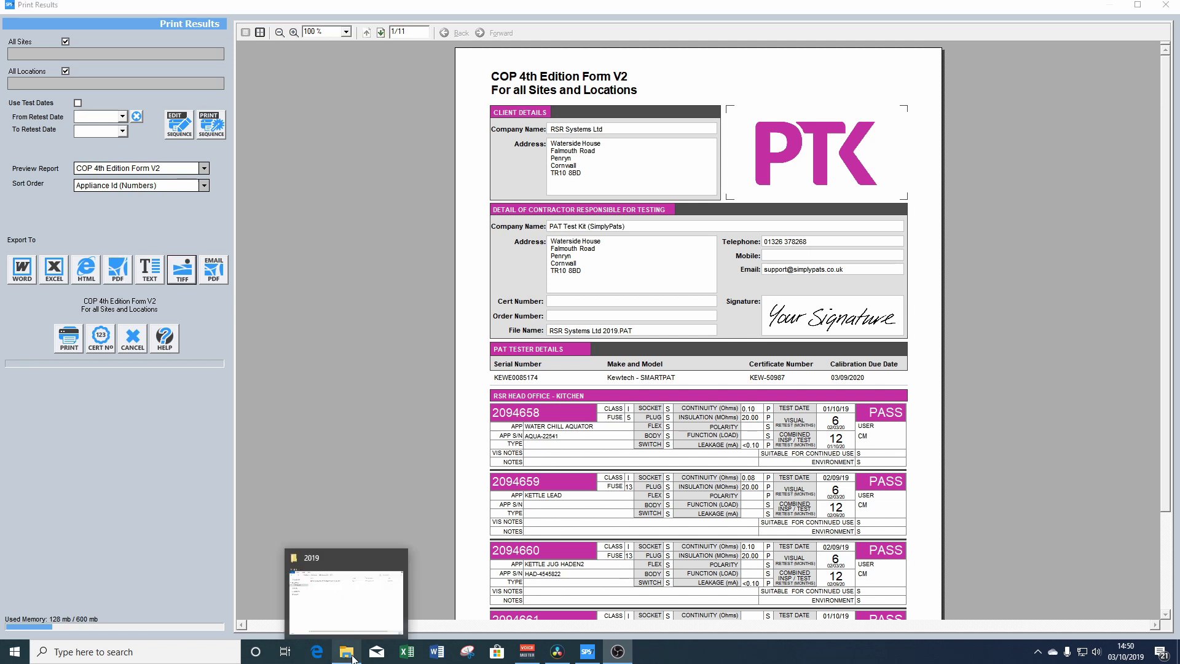
- Switch to File Explorer, open the exported COP 4th Edition Form V2 PDF, examine its enlarged pages and close it
{"action": "left_click", "coordinate": [352, 658]}
{"action": "double_click", "coordinate": [462, 247]}
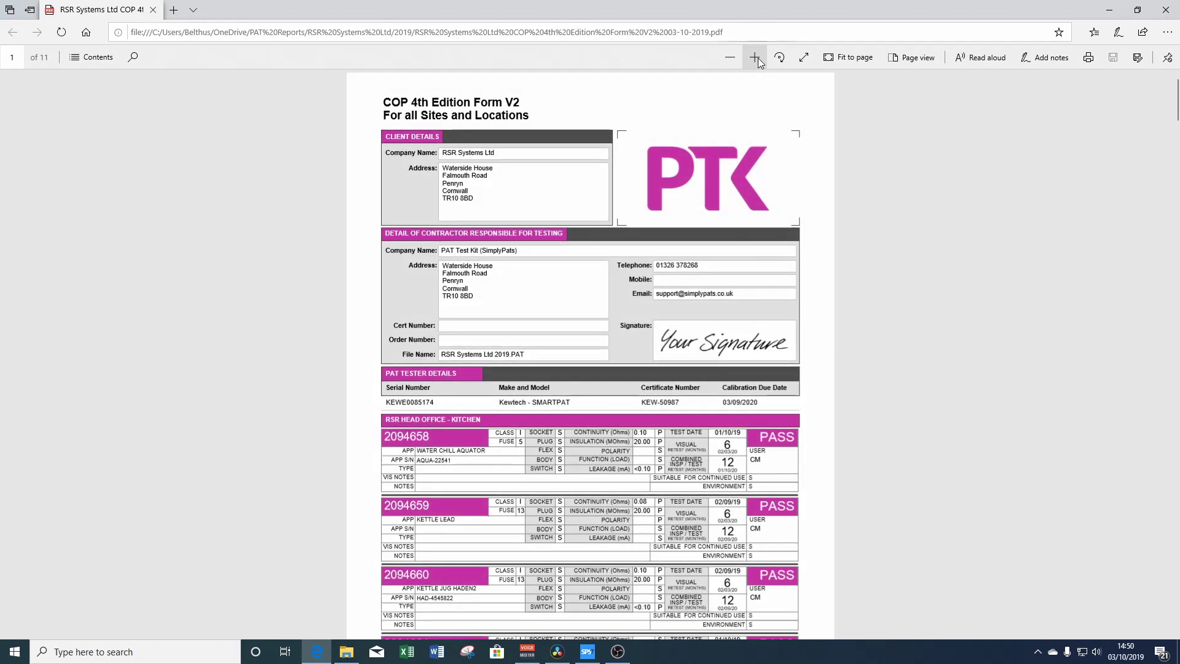
{"action": "left_click", "coordinate": [756, 58]}
{"action": "scroll", "coordinate": [872, 319], "scroll_direction": "down", "scroll_amount": 4}
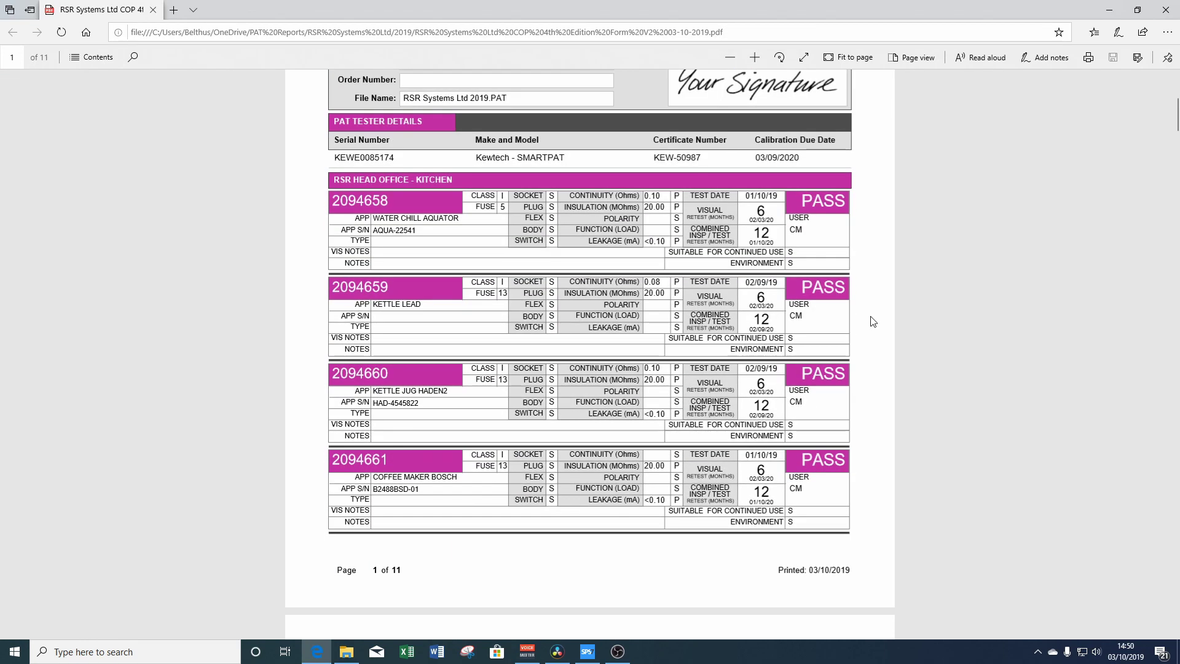
{"action": "scroll", "coordinate": [873, 321], "scroll_direction": "down", "scroll_amount": 13}
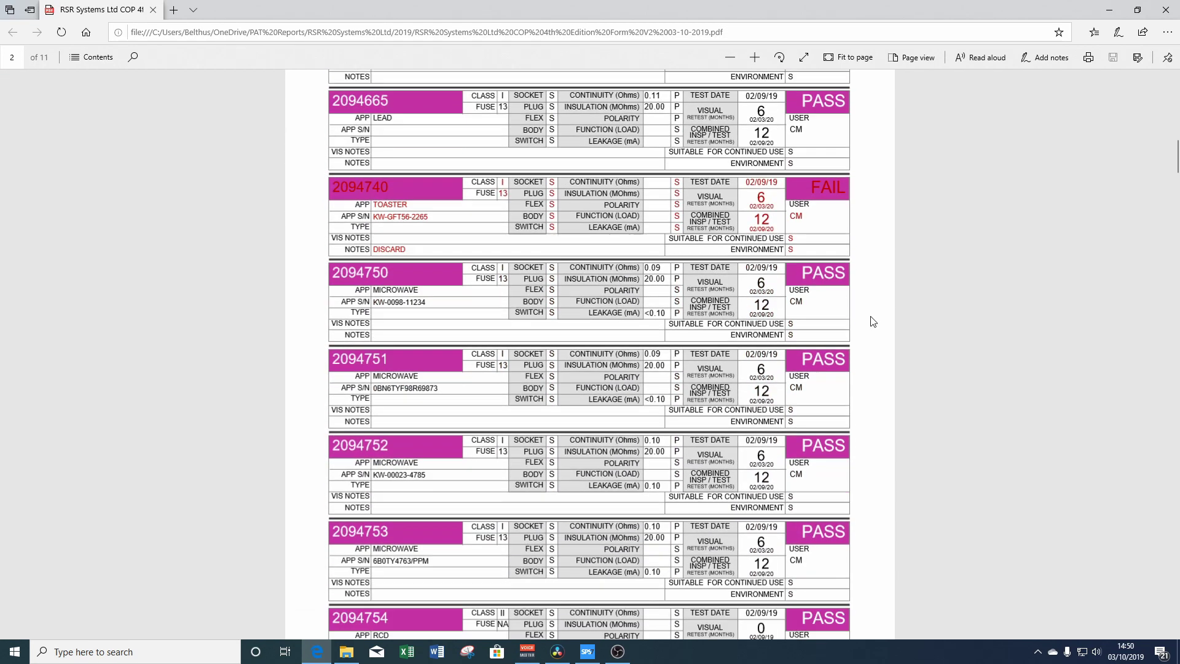
{"action": "scroll", "coordinate": [873, 321], "scroll_direction": "down", "scroll_amount": 8}
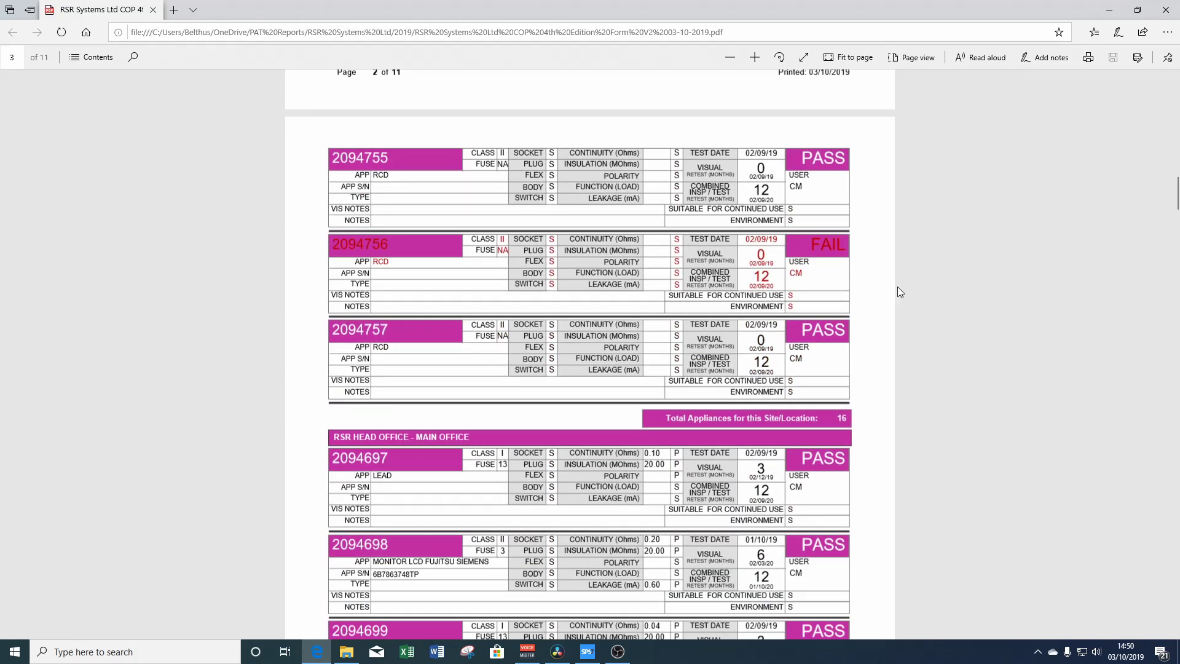
{"action": "left_click", "coordinate": [1166, 10]}
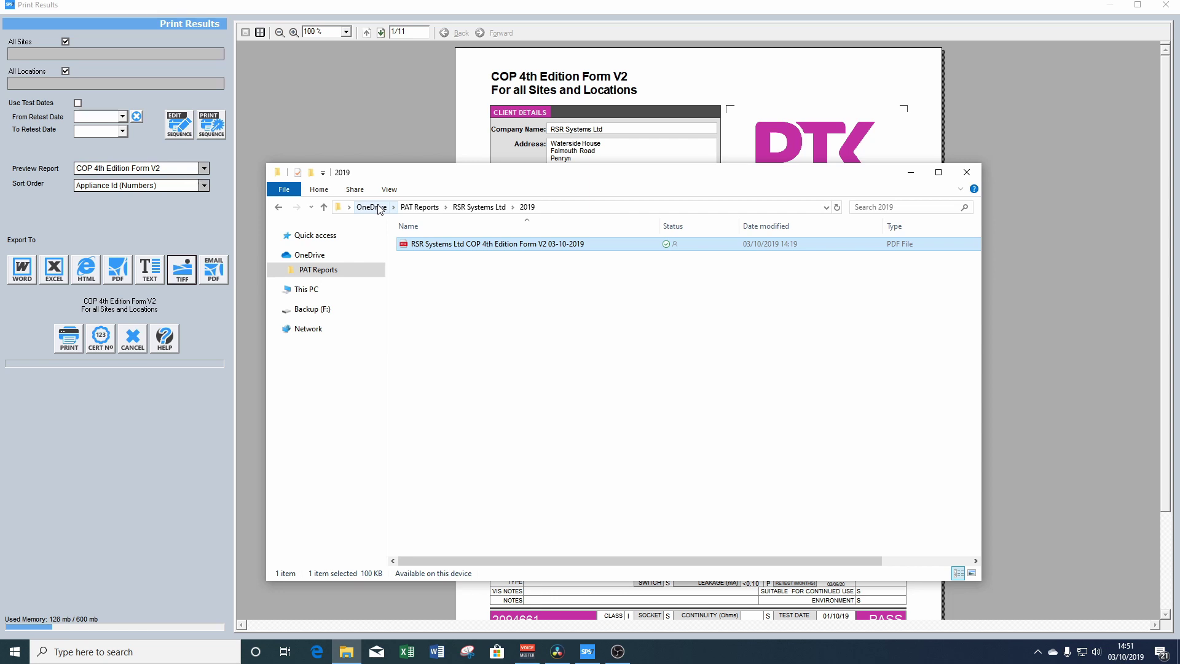
- Share the RSR Systems Ltd folder in PAT Reports by copying its OneDrive link, close the sharing window and open the folder
{"action": "left_click", "coordinate": [424, 208]}
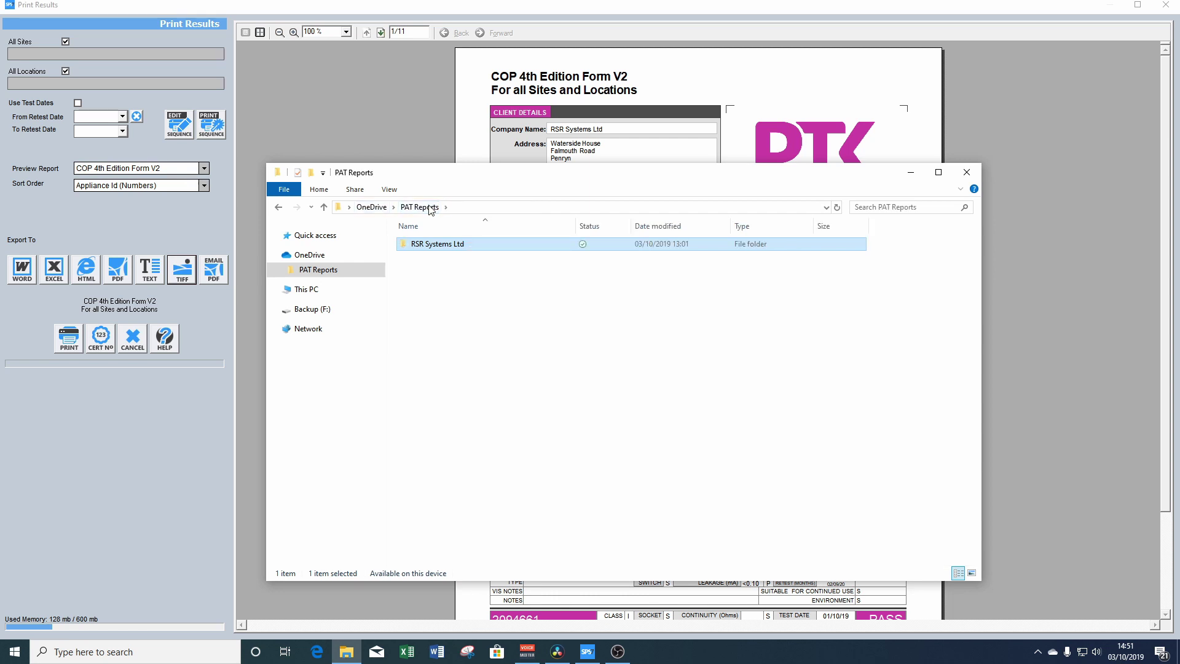
{"action": "right_click", "coordinate": [429, 245]}
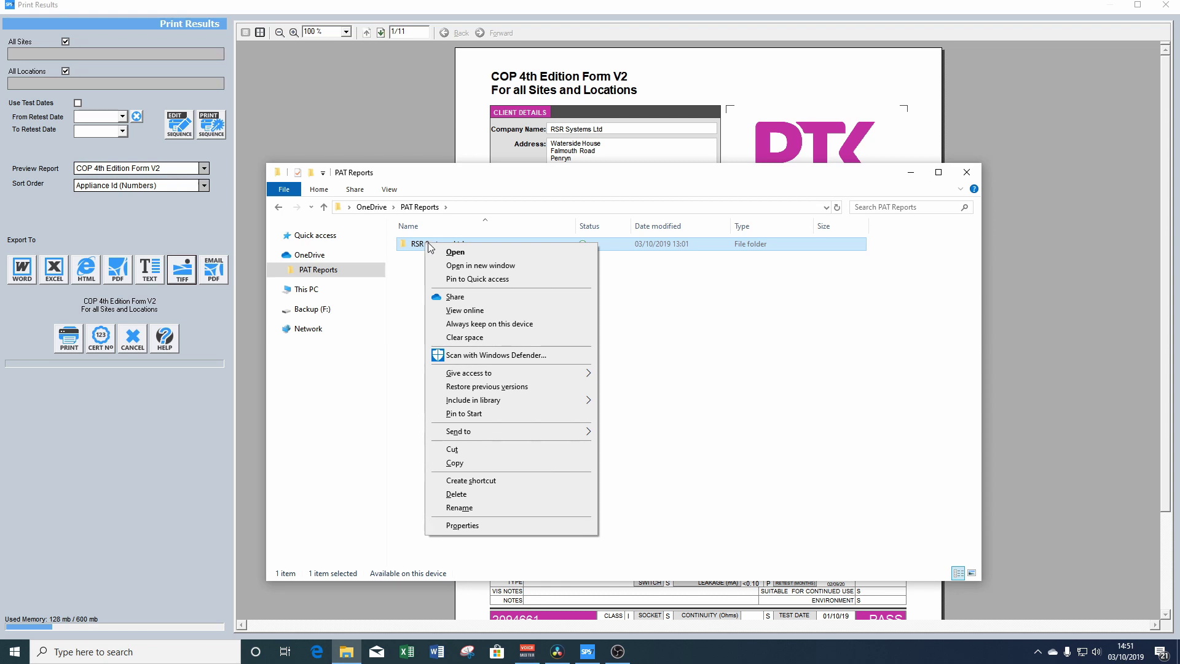
{"action": "left_click", "coordinate": [483, 298]}
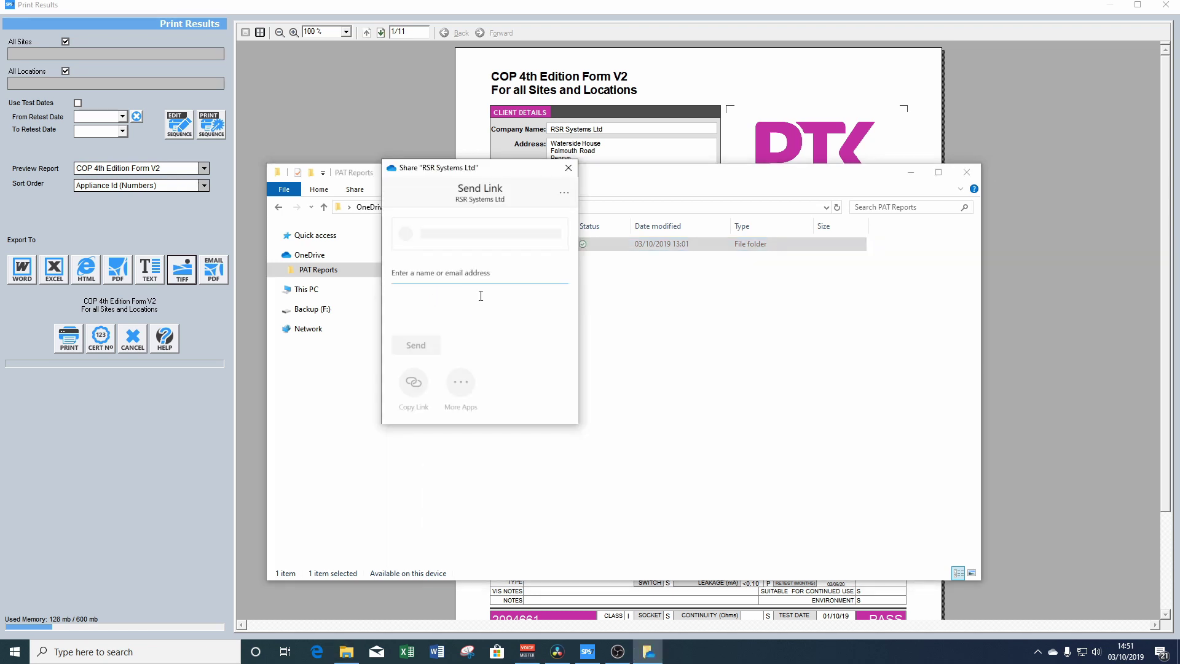
{"action": "left_click", "coordinate": [487, 274]}
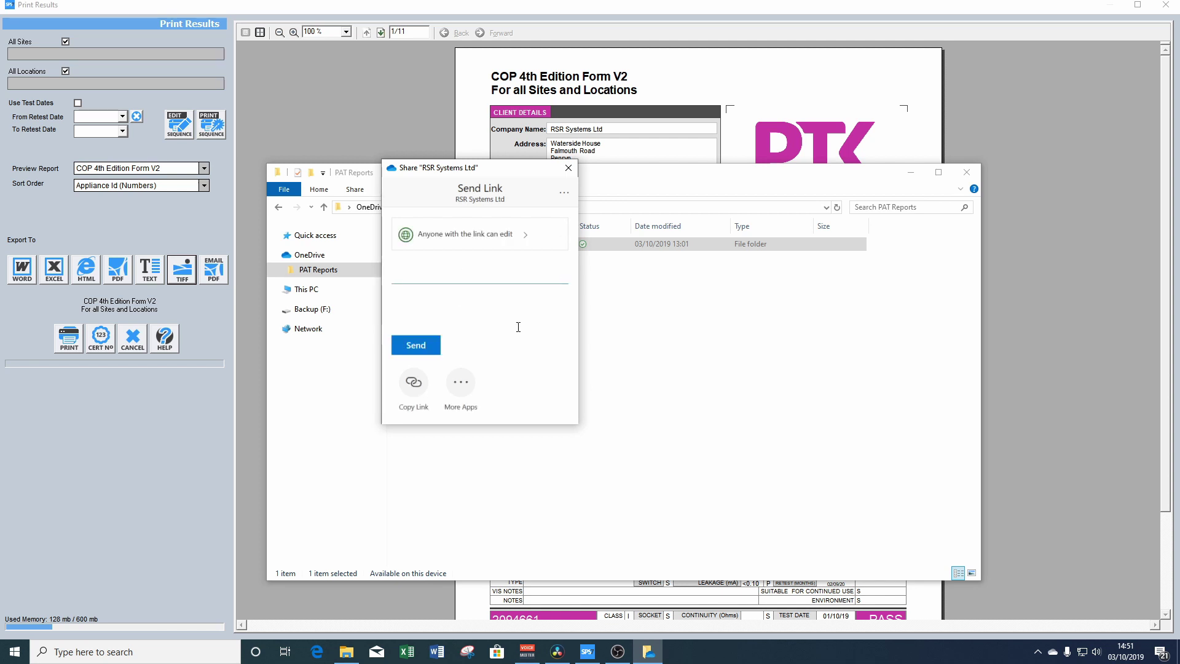
{"action": "left_click", "coordinate": [415, 387]}
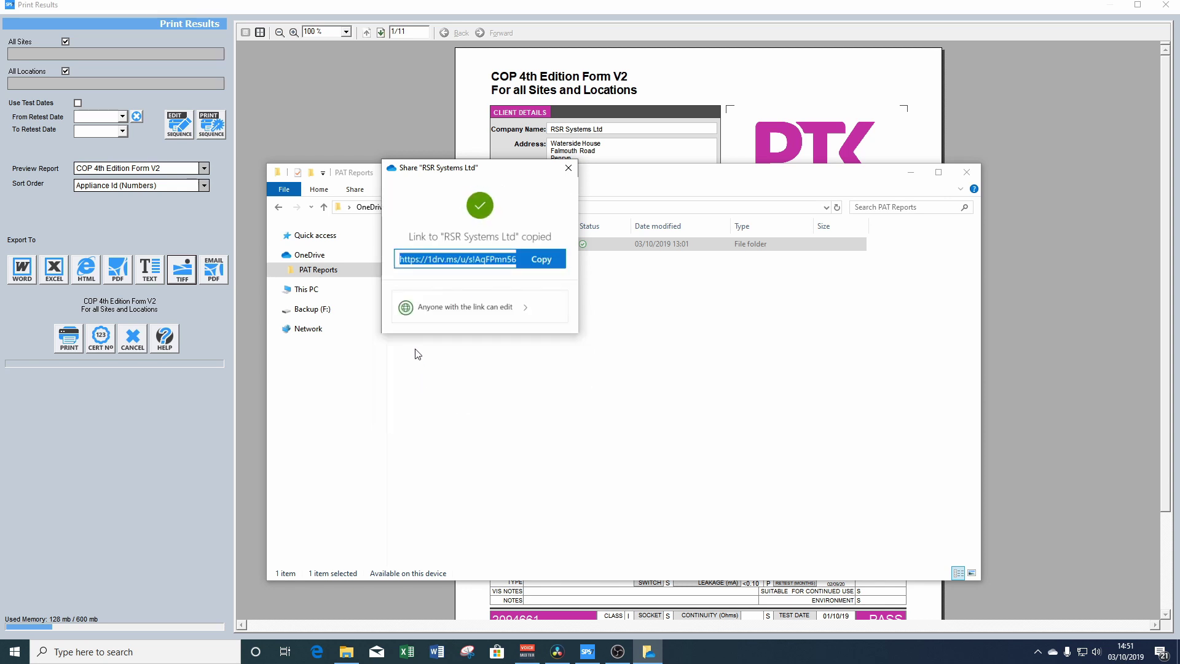
{"action": "left_click", "coordinate": [535, 261]}
{"action": "left_click", "coordinate": [568, 169]}
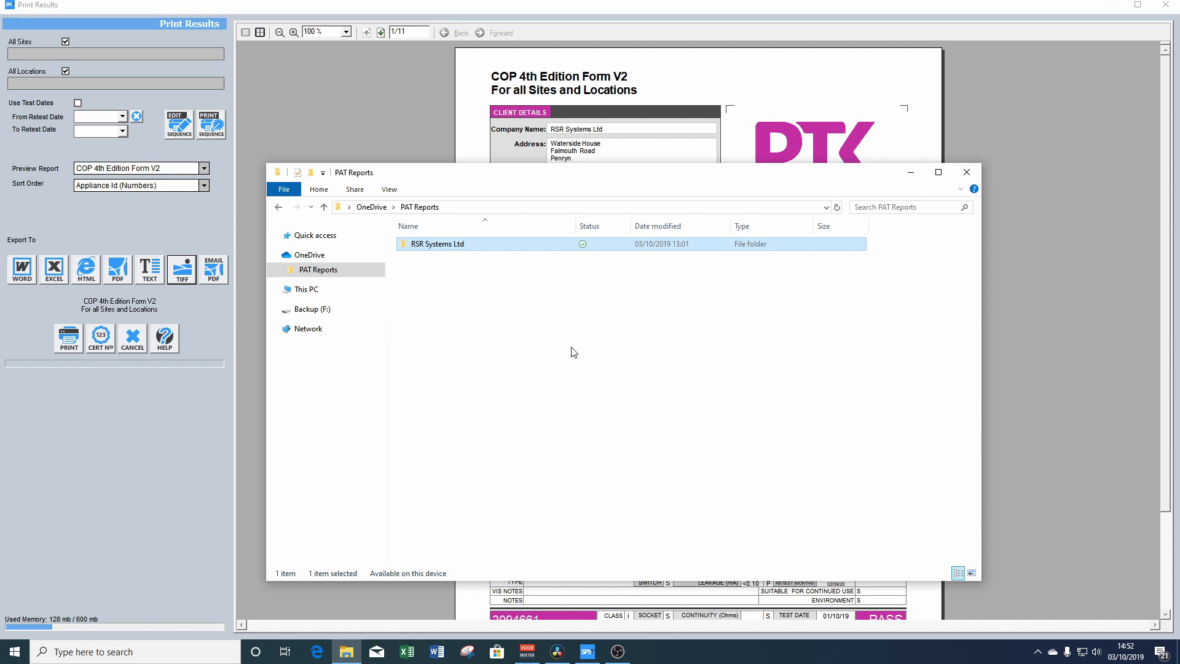
{"action": "double_click", "coordinate": [429, 246]}
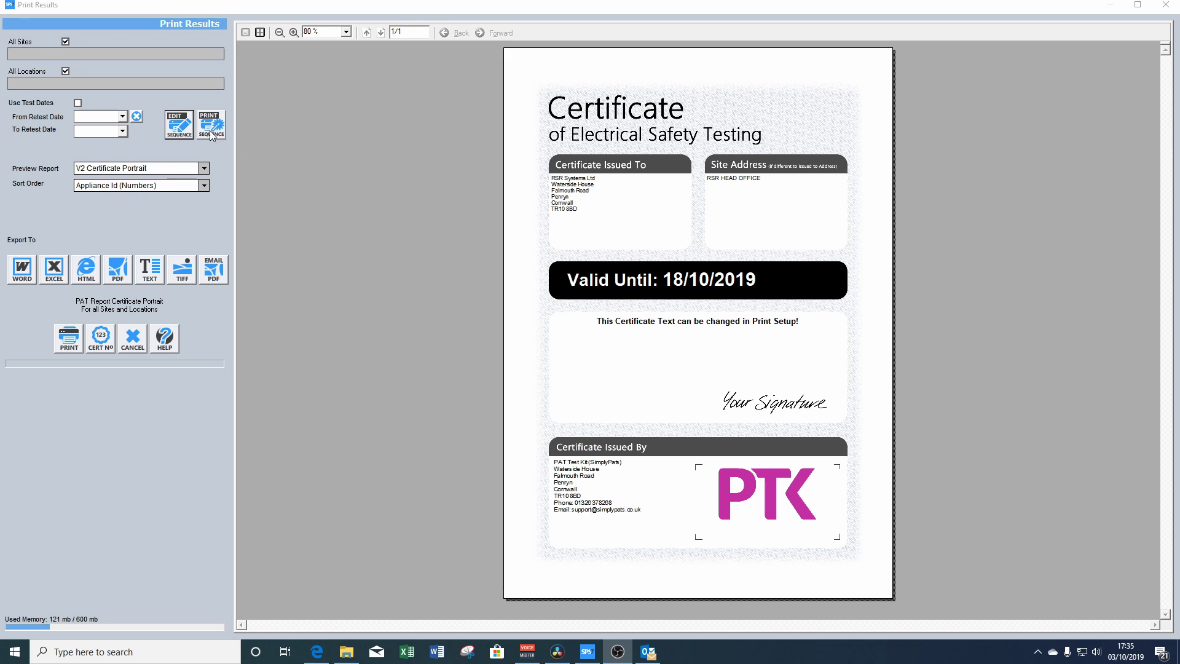
- Examine the print sequence's PDF settings and report list, browse the report choices for the first entry and accept the sequence
{"action": "left_click", "coordinate": [180, 125]}
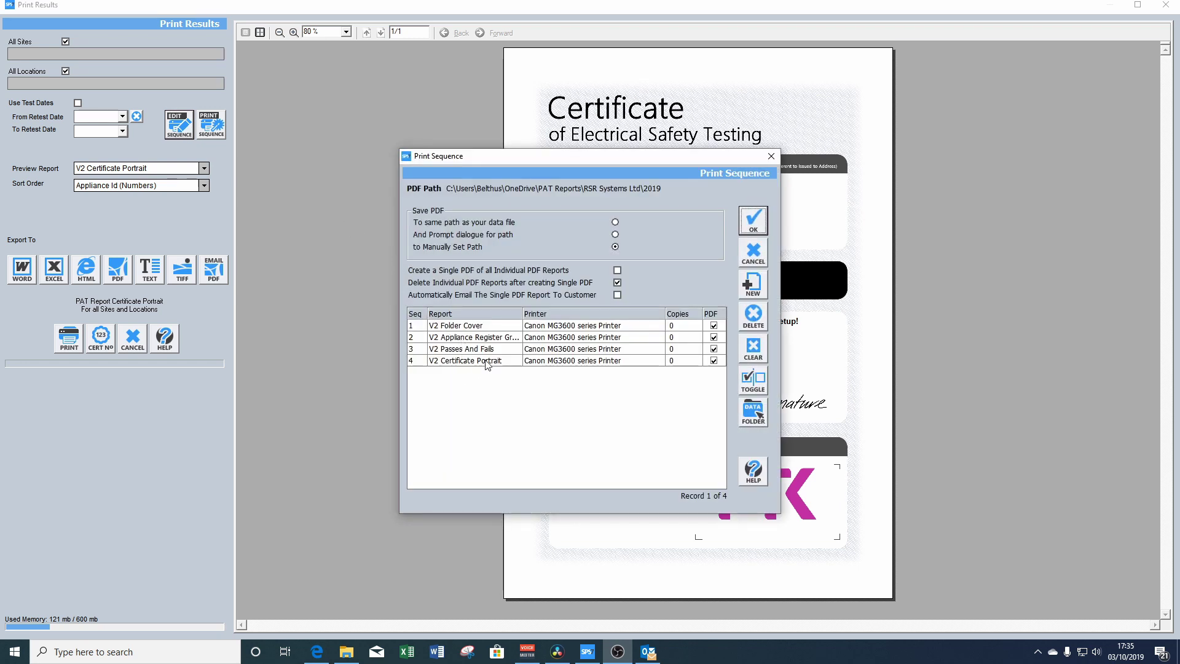
{"action": "left_click", "coordinate": [517, 330]}
{"action": "left_click", "coordinate": [516, 326]}
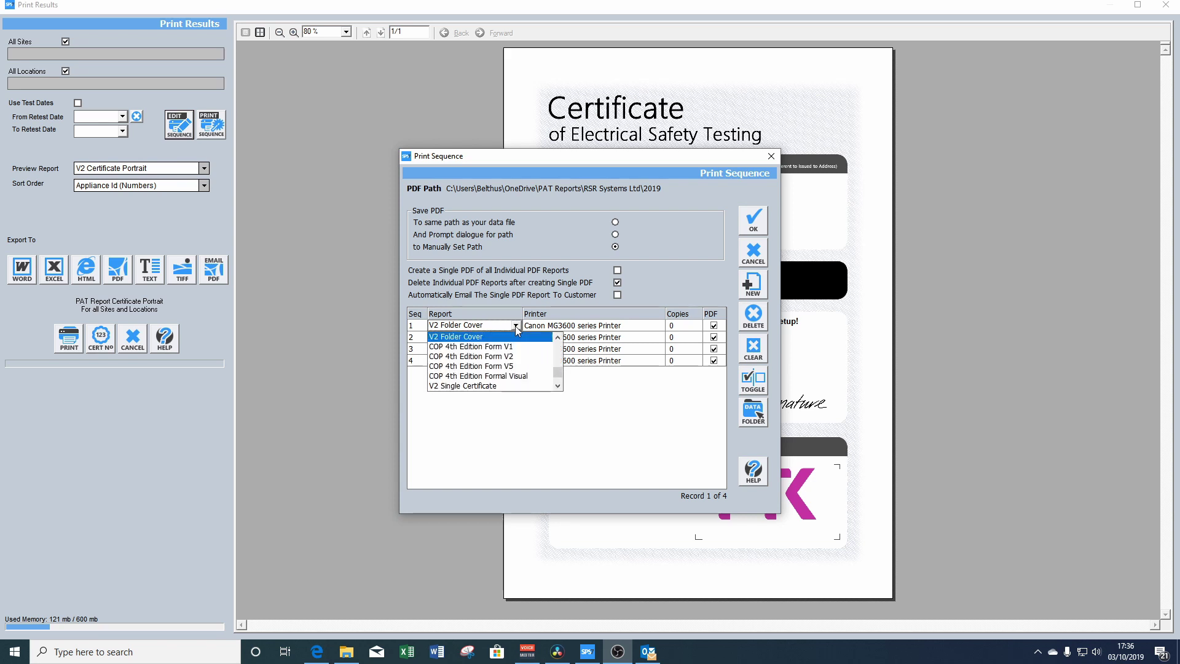
{"action": "left_click_drag", "start_coordinate": [557, 372], "coordinate": [560, 367]}
{"action": "left_click", "coordinate": [627, 434]}
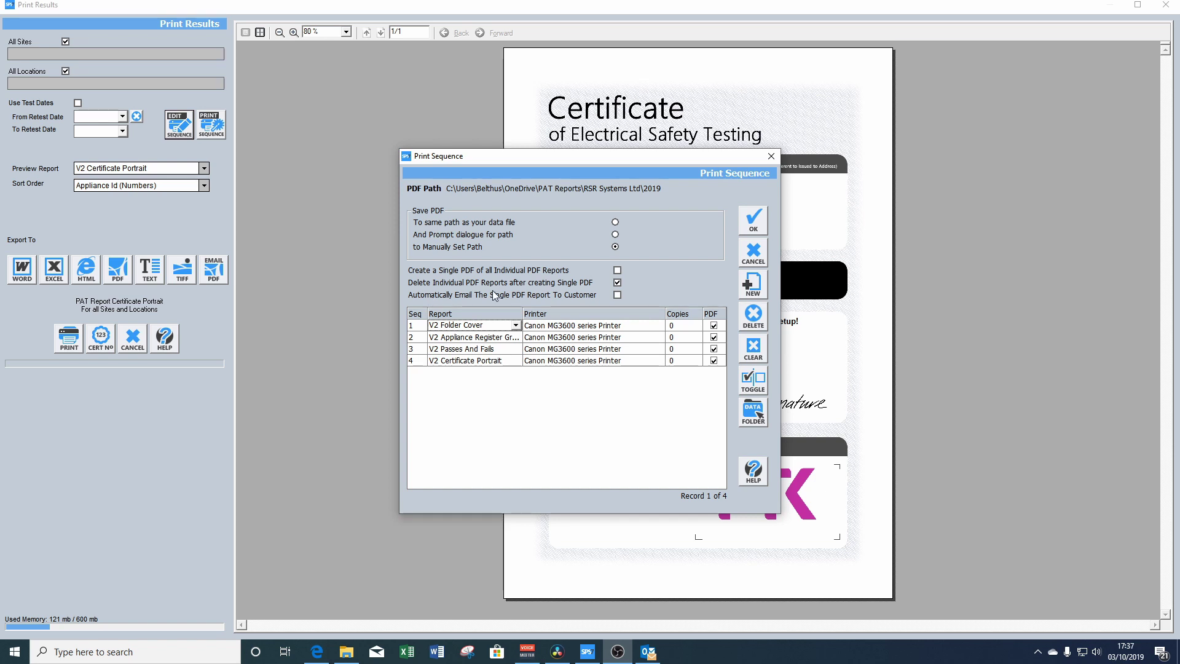
{"action": "left_click", "coordinate": [749, 221]}
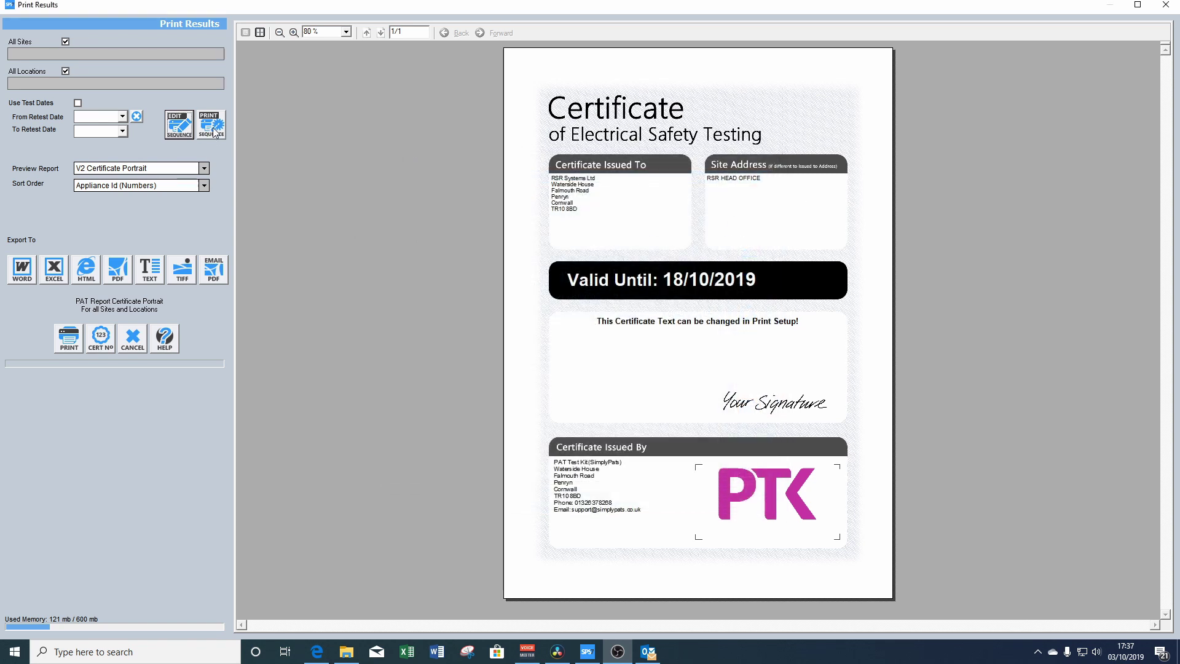
- Run the four-report print sequence to create the individual PDFs and switch to File Explorer
{"action": "left_click", "coordinate": [212, 126]}
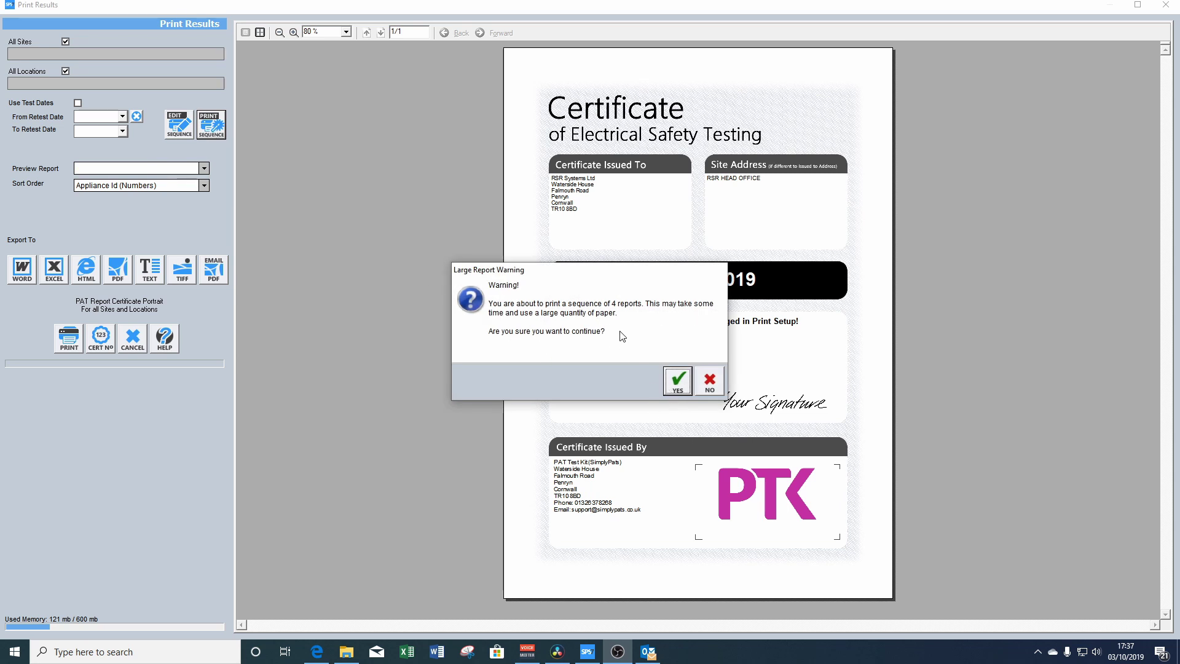
{"action": "left_click", "coordinate": [678, 385]}
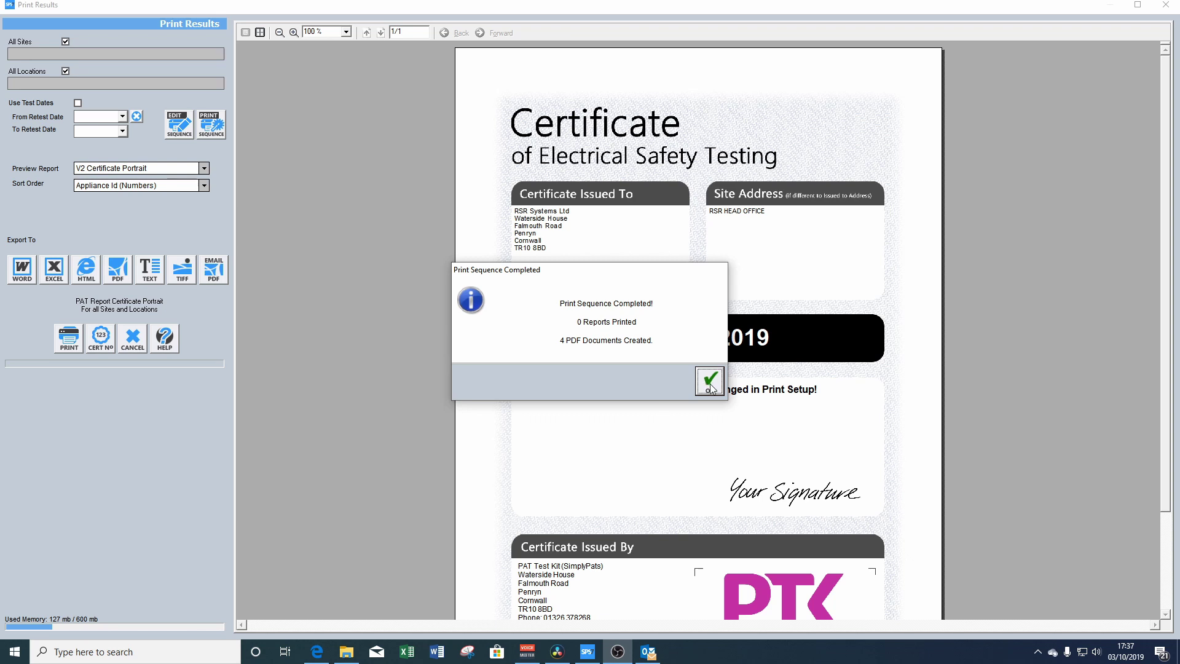
{"action": "left_click", "coordinate": [710, 384]}
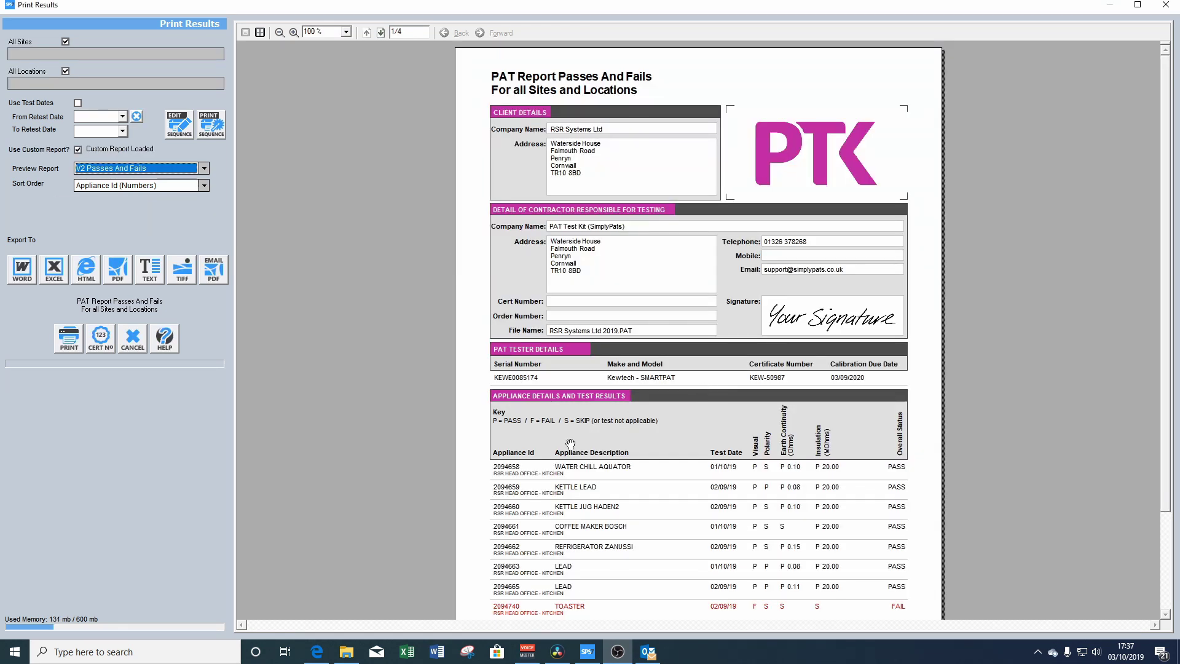
{"action": "left_click", "coordinate": [347, 651]}
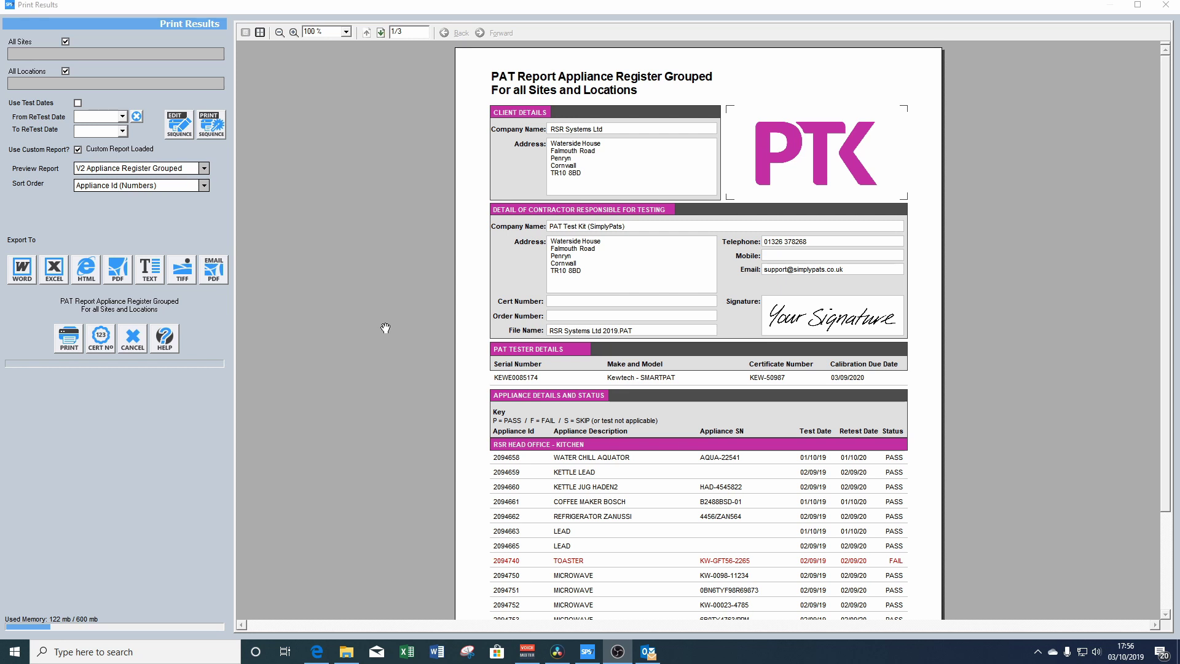
- Preview the V2 Appliance Register Grouped report for location OFFICE 2 only and restore it to all locations
{"action": "left_click", "coordinate": [65, 72]}
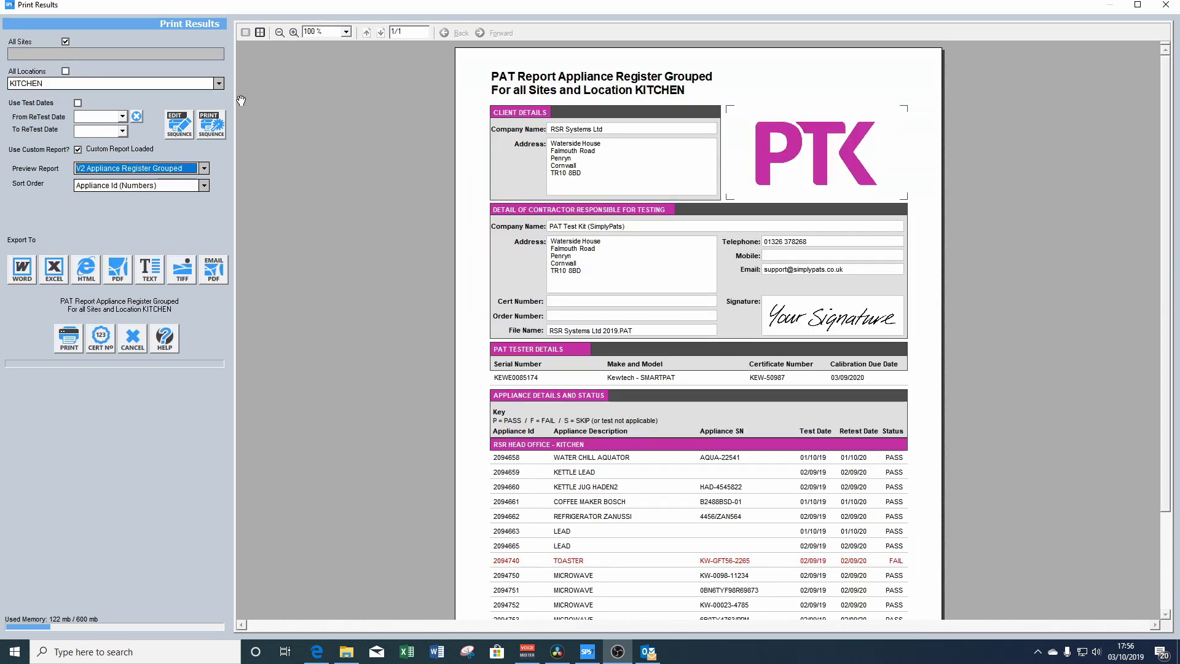
{"action": "left_click", "coordinate": [219, 83]}
{"action": "left_click", "coordinate": [125, 118]}
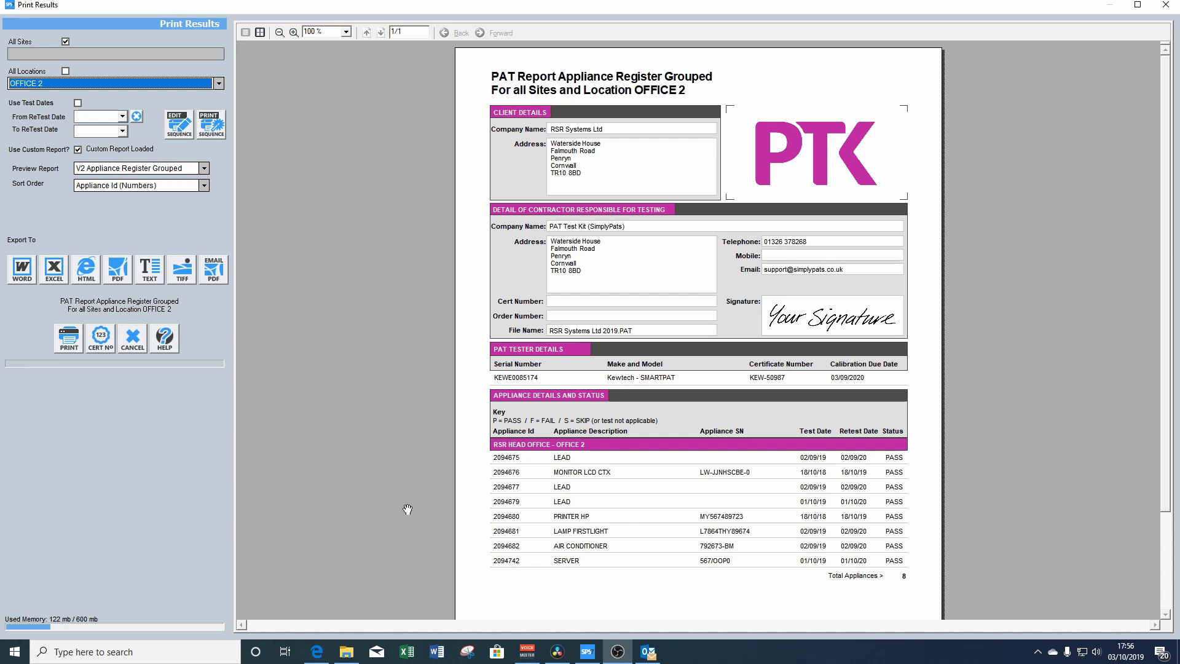
{"action": "left_click", "coordinate": [66, 71]}
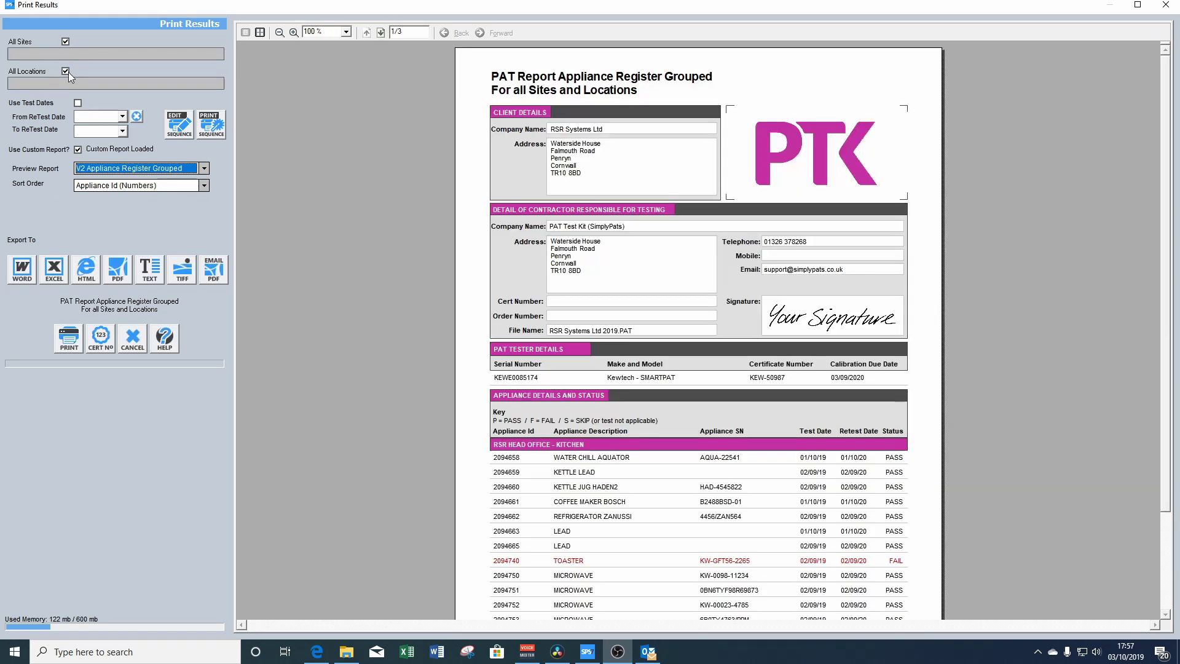
- Limit the grouped appliance register to retest dates from 02/10/2019 to 31/10/2019 and check the listed appliances
{"action": "left_click", "coordinate": [123, 116]}
{"action": "left_click", "coordinate": [120, 161]}
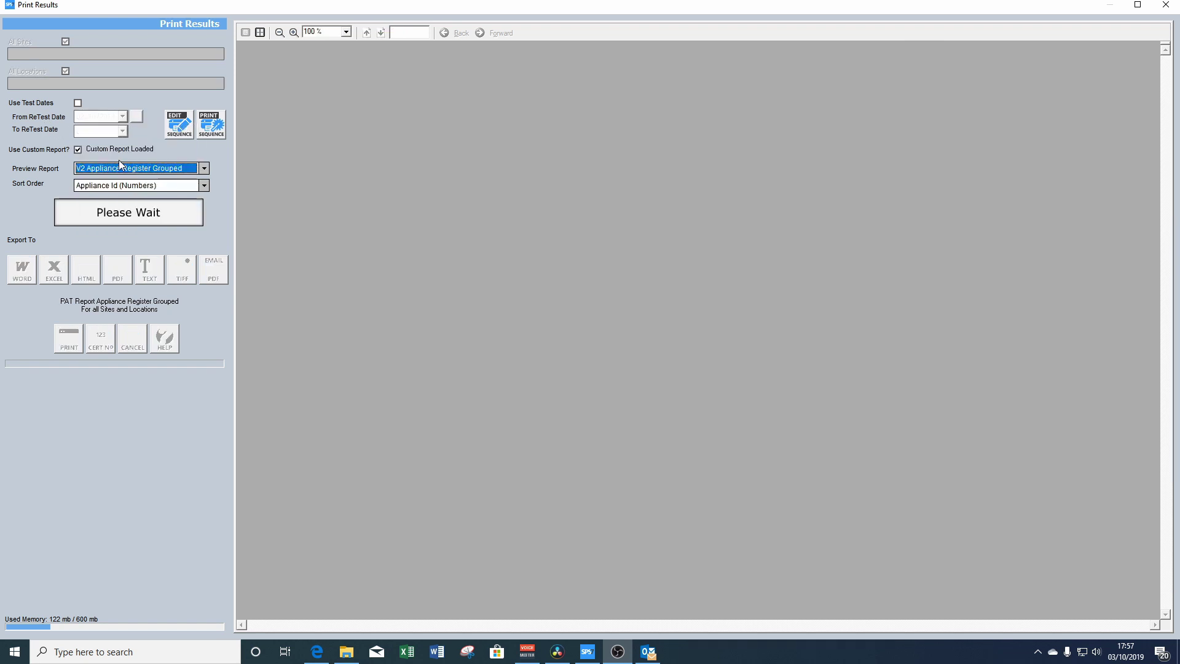
{"action": "left_click", "coordinate": [122, 131]}
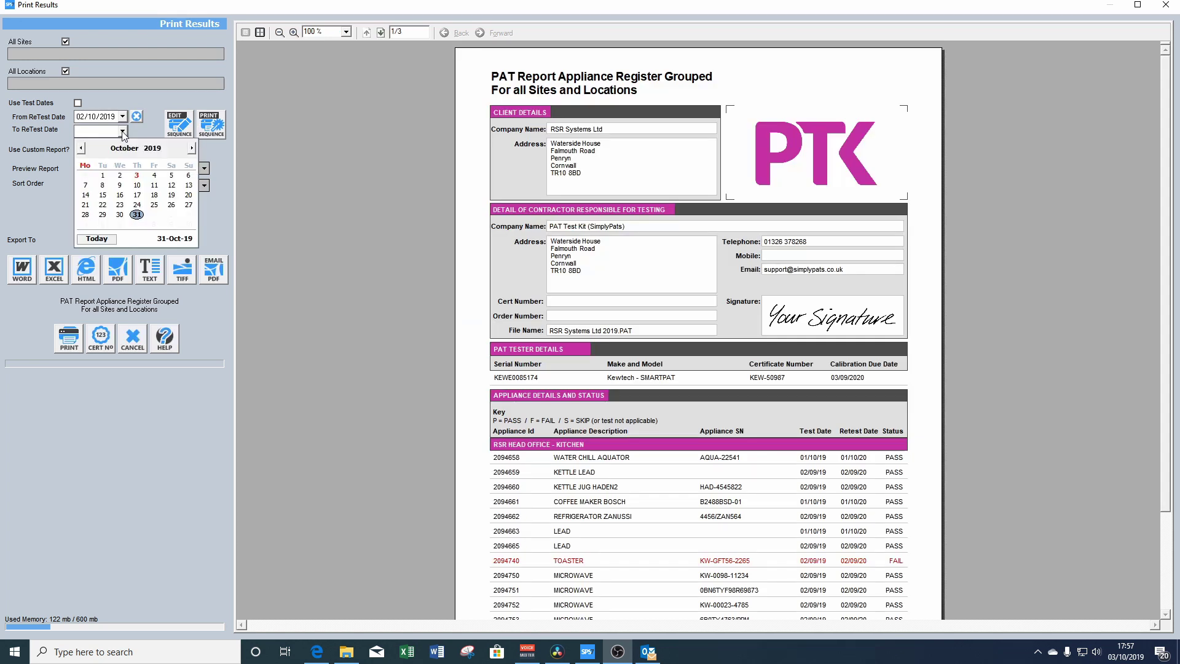
{"action": "left_click", "coordinate": [136, 215]}
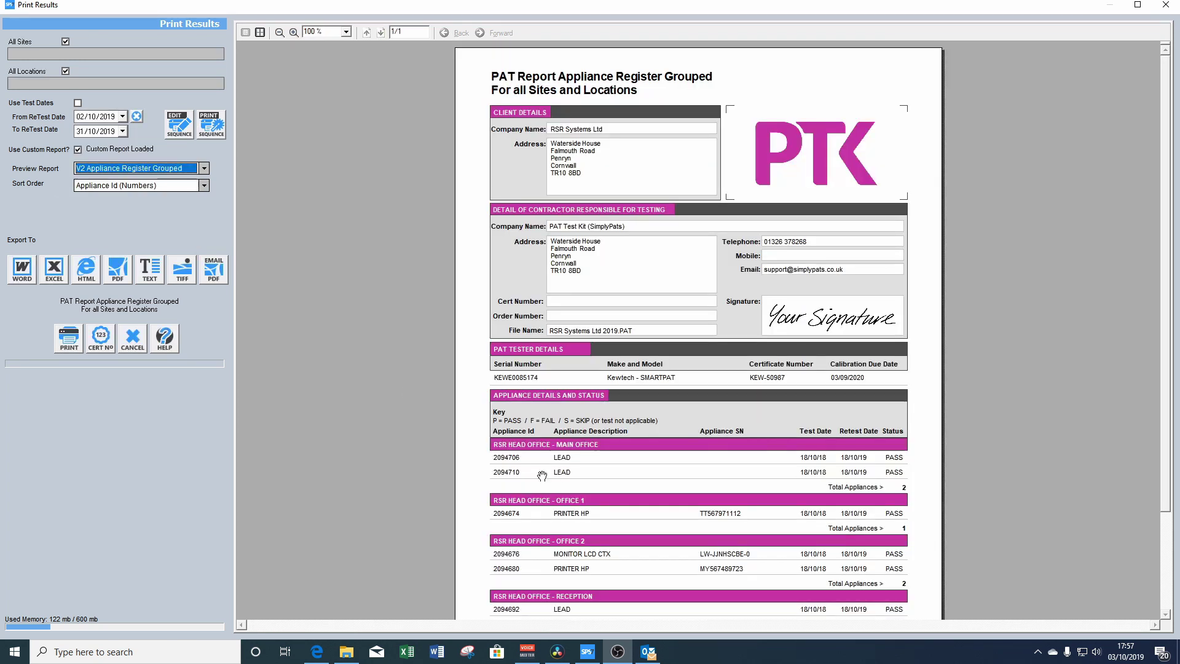
{"action": "left_click_drag", "start_coordinate": [566, 492], "coordinate": [572, 396]}
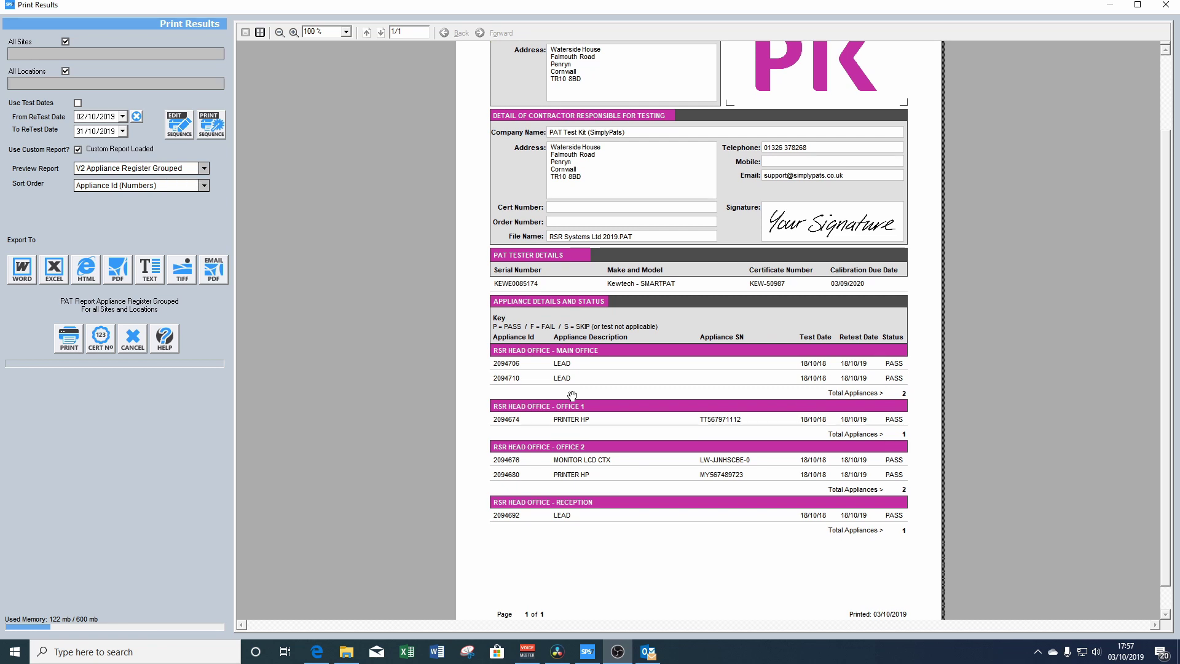
- Filter the grouped appliance register by test dates instead, starting from 01/10/2019, and check the listed appliances
{"action": "left_click", "coordinate": [78, 103]}
{"action": "left_click", "coordinate": [122, 116]}
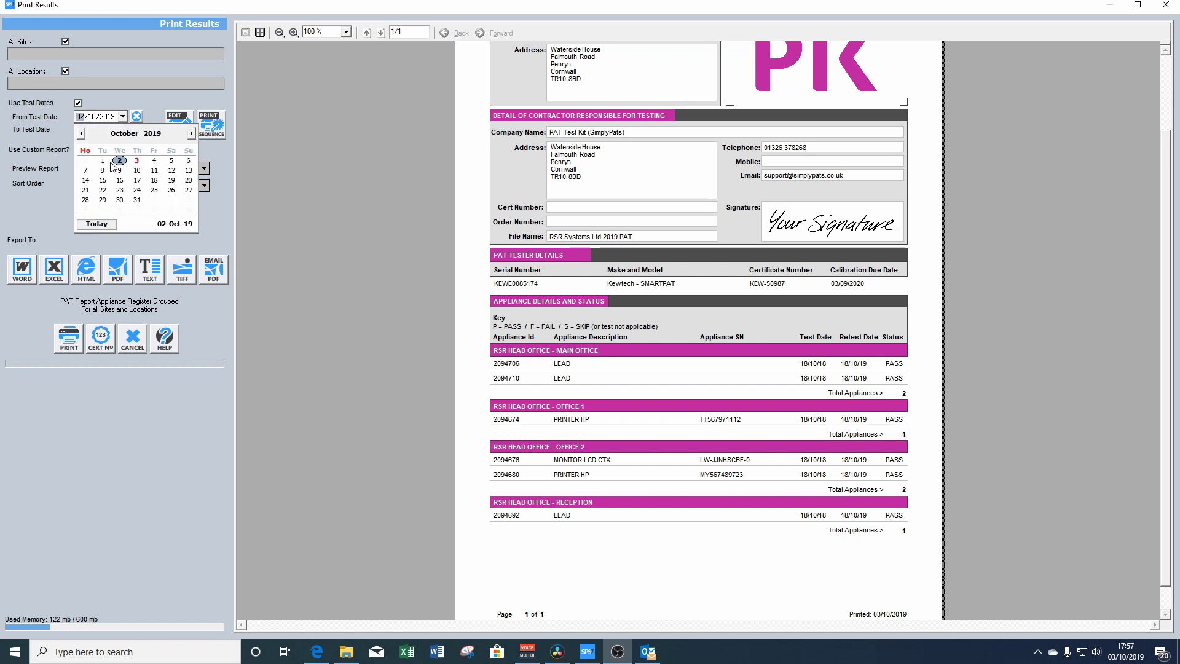
{"action": "left_click", "coordinate": [102, 161]}
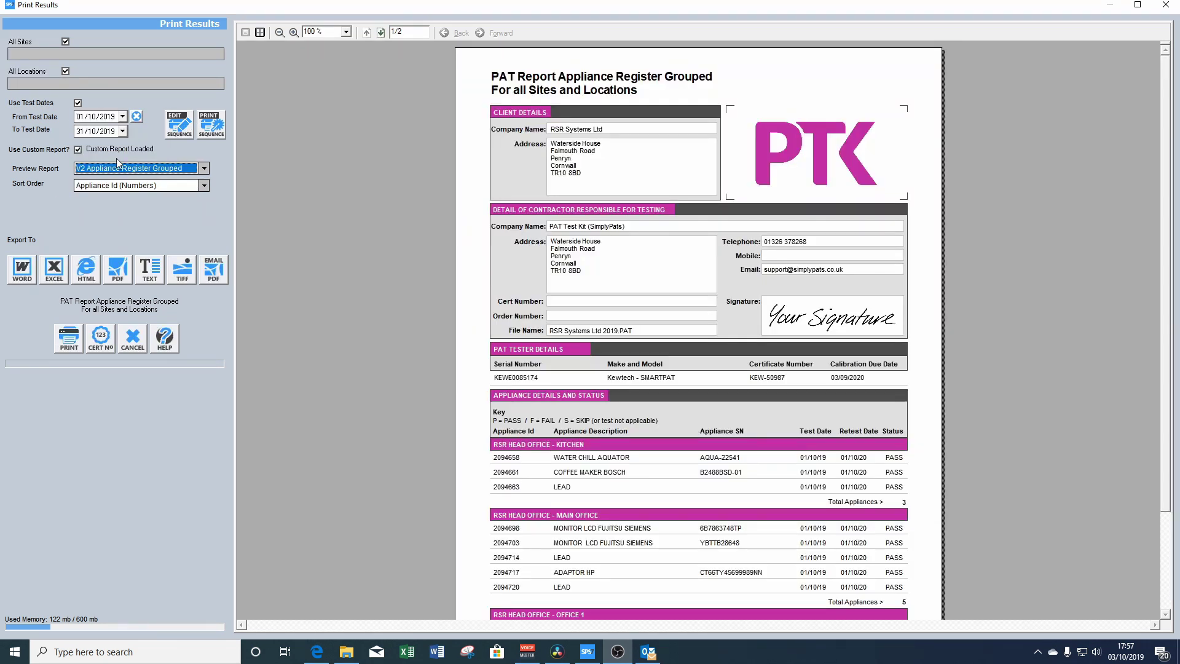
{"action": "left_click", "coordinate": [532, 434]}
{"action": "scroll", "coordinate": [532, 434], "scroll_direction": "down", "scroll_amount": 3}
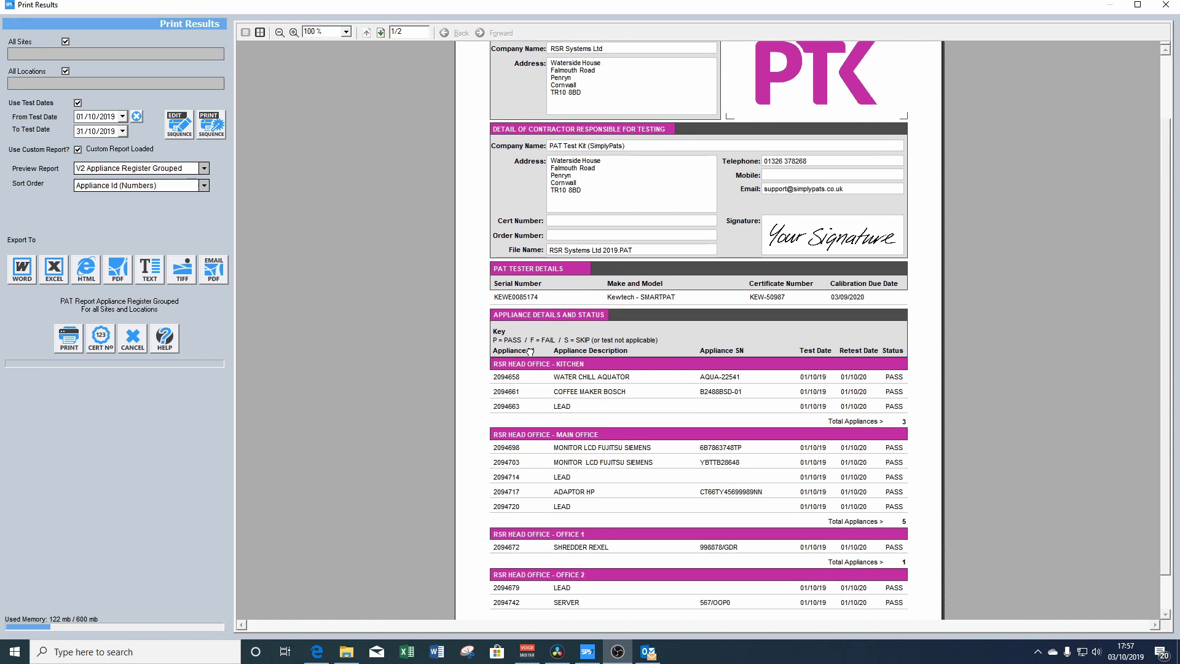
{"action": "scroll", "coordinate": [499, 527], "scroll_direction": "up", "scroll_amount": 3}
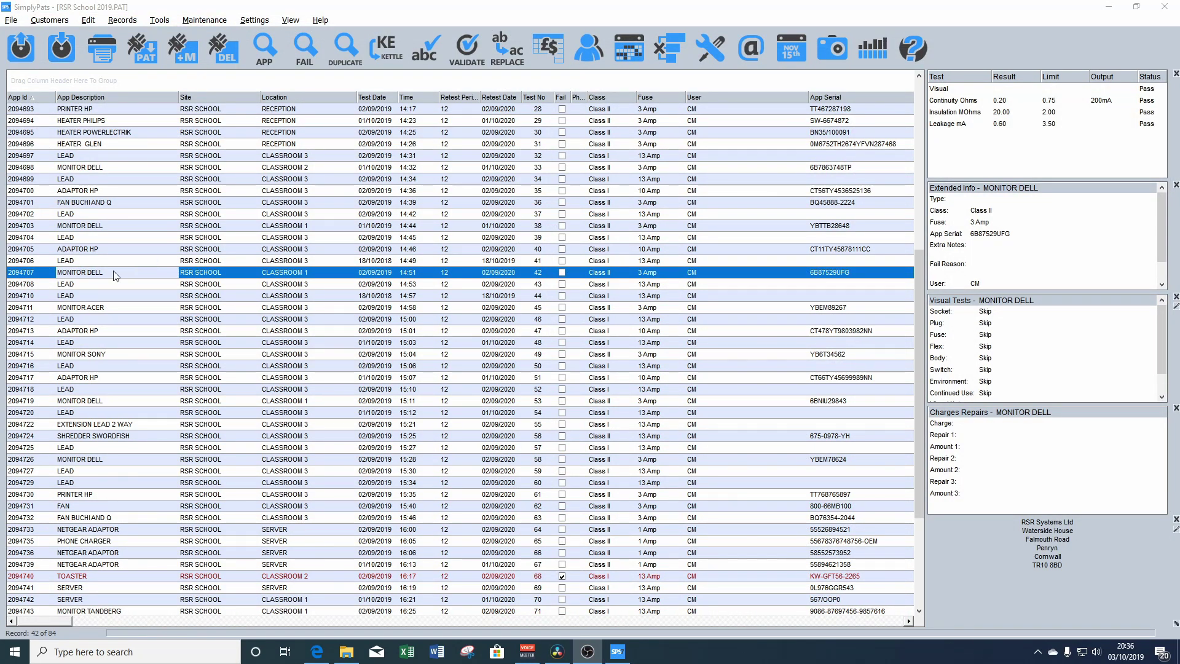
- Sort the records by App Description, select the five MONITOR DELL records and confirm printing only those
{"action": "left_click", "coordinate": [119, 98]}
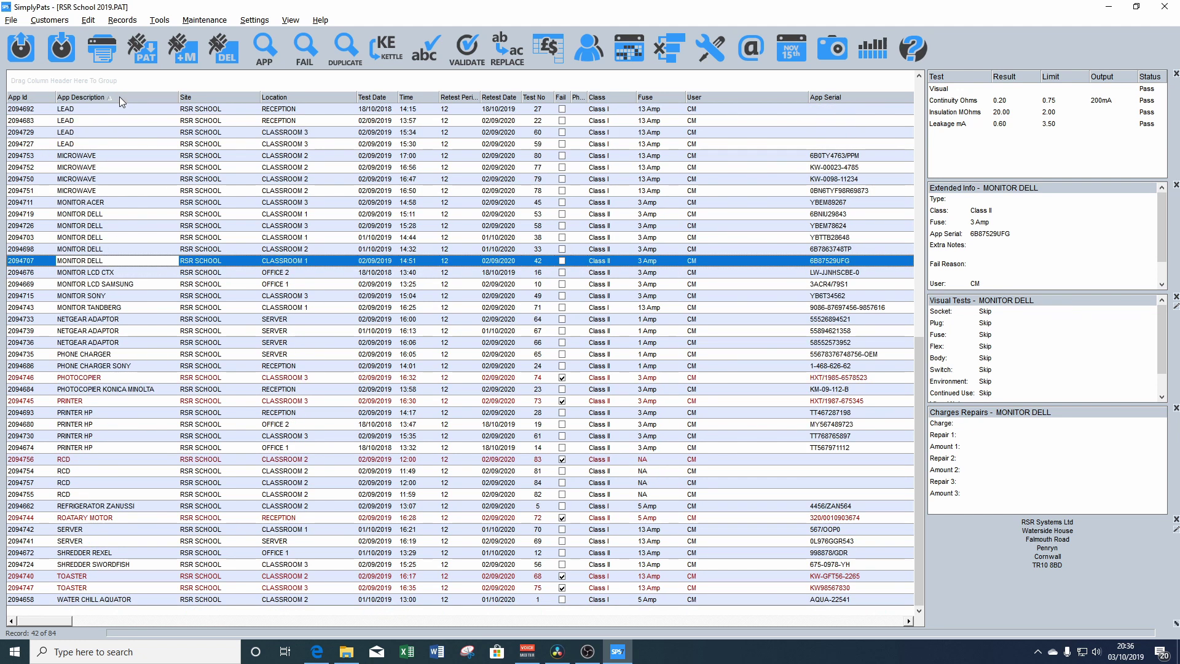
{"action": "left_click", "coordinate": [126, 213]}
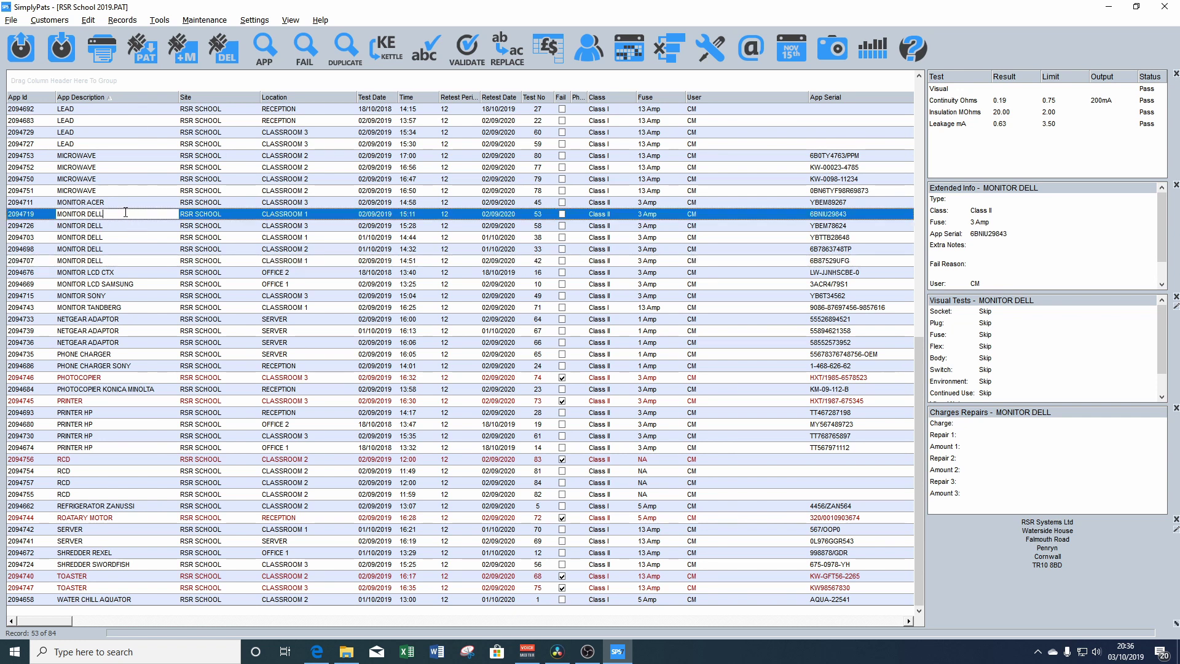
{"action": "left_click", "coordinate": [127, 261], "text": "shift"}
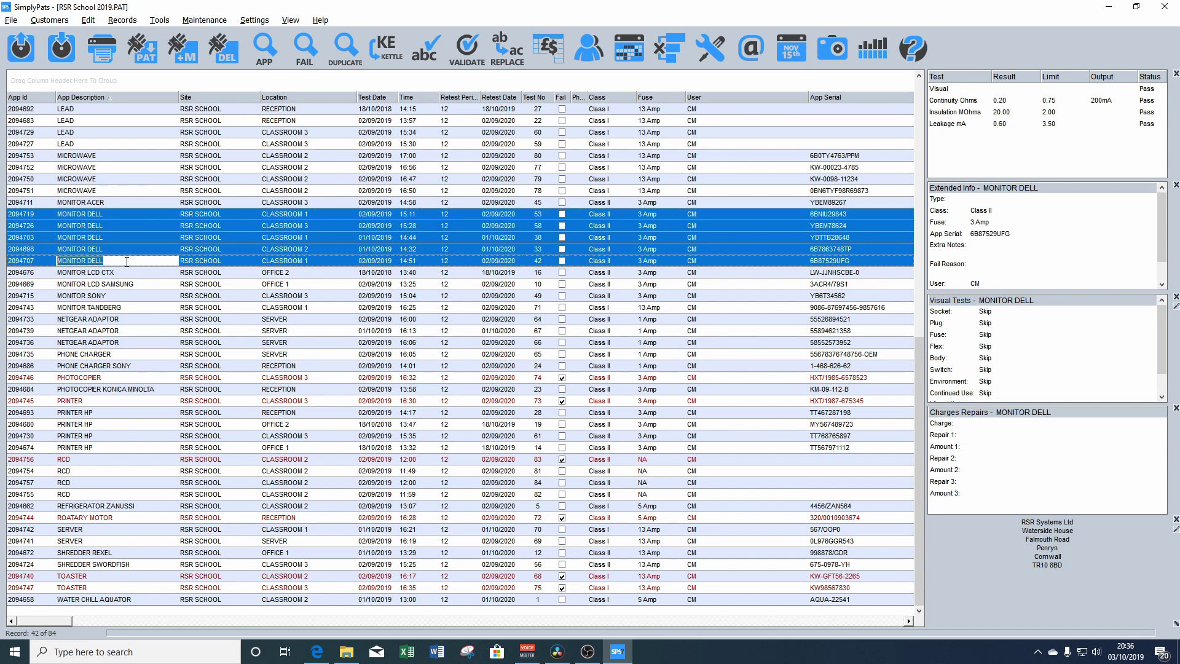
{"action": "left_click", "coordinate": [101, 48]}
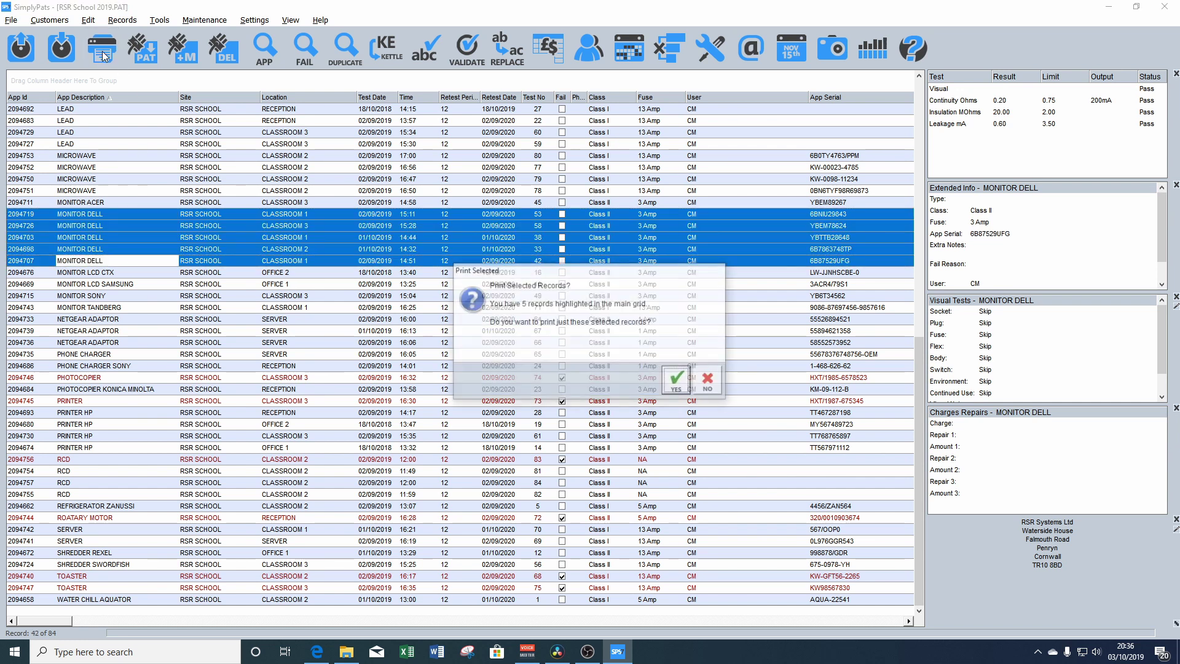
{"action": "left_click", "coordinate": [676, 381]}
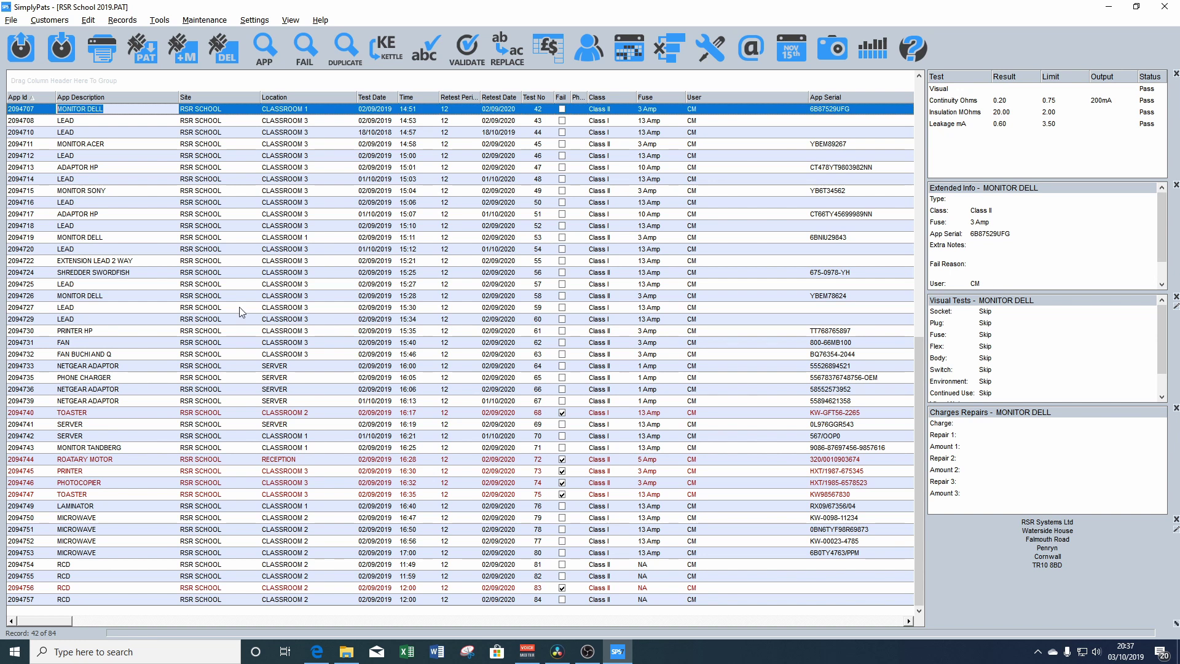
- Add records 2094719, 2094722, 2094725, 2094727, 2094730, 2094735, 2094744 and 2094743 to the selected MONITOR DELL record 2094707 and print only the selection
{"action": "left_click", "coordinate": [132, 239], "text": "ctrl"}
{"action": "left_click", "coordinate": [132, 262], "text": "ctrl"}
{"action": "left_click", "coordinate": [134, 284], "text": "ctrl"}
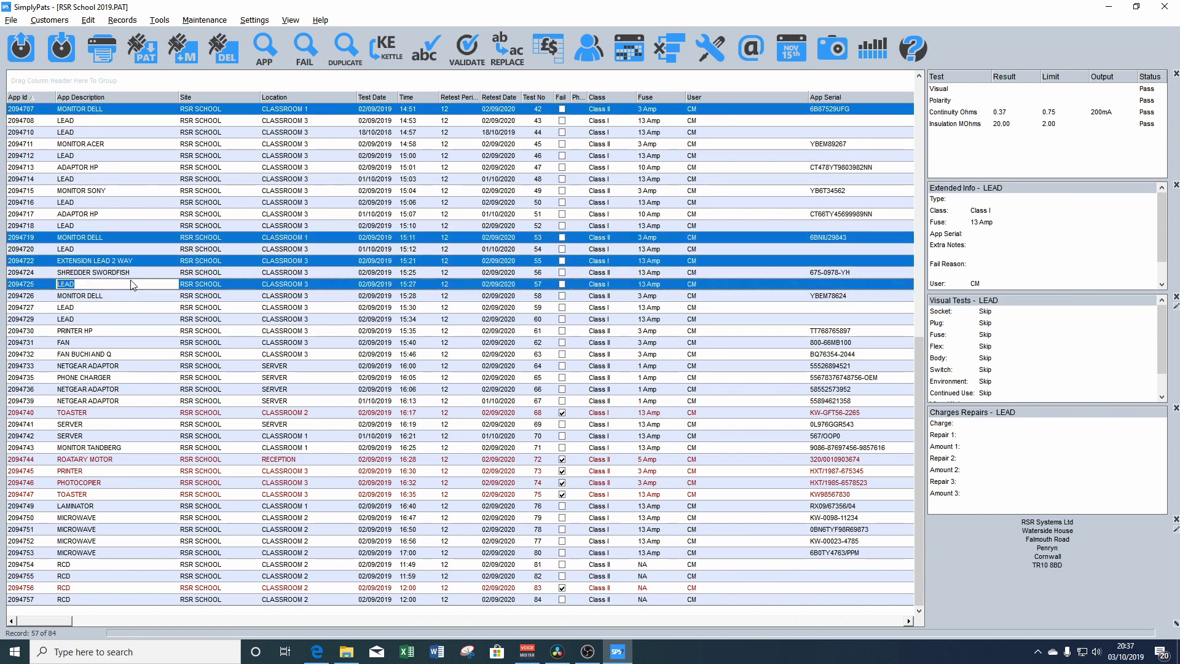
{"action": "left_click", "coordinate": [132, 308], "text": "ctrl"}
{"action": "left_click", "coordinate": [127, 332], "text": "ctrl"}
{"action": "left_click", "coordinate": [124, 378], "text": "ctrl"}
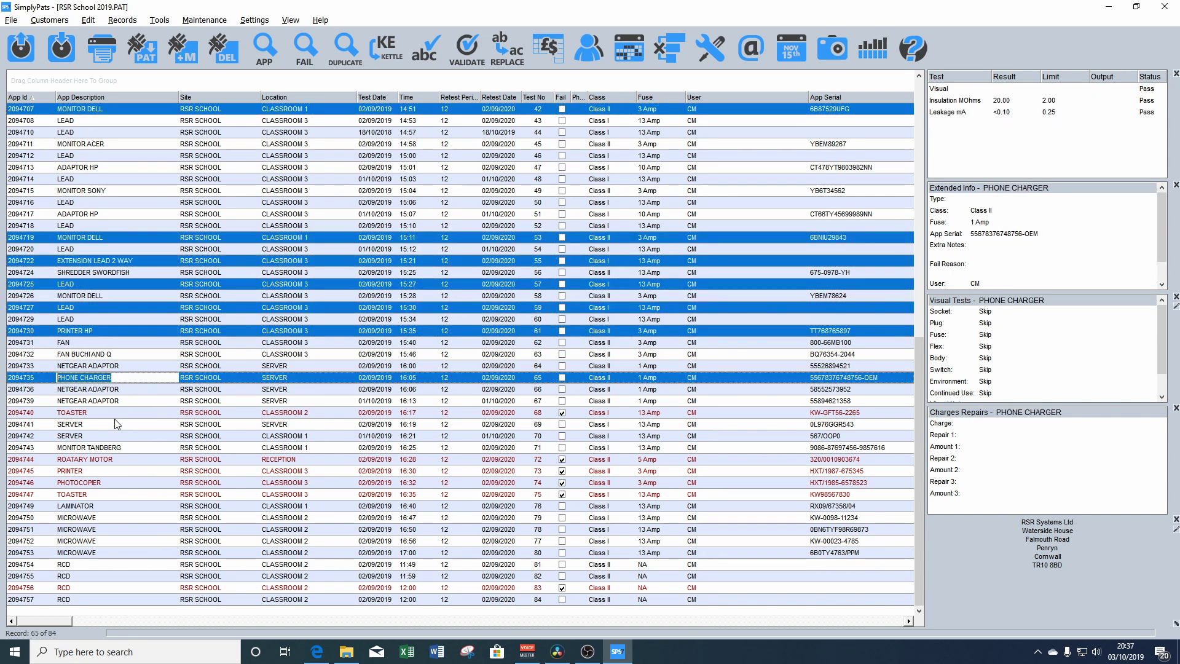
{"action": "left_click", "coordinate": [105, 459], "text": "ctrl"}
{"action": "left_click", "coordinate": [117, 451], "text": "ctrl"}
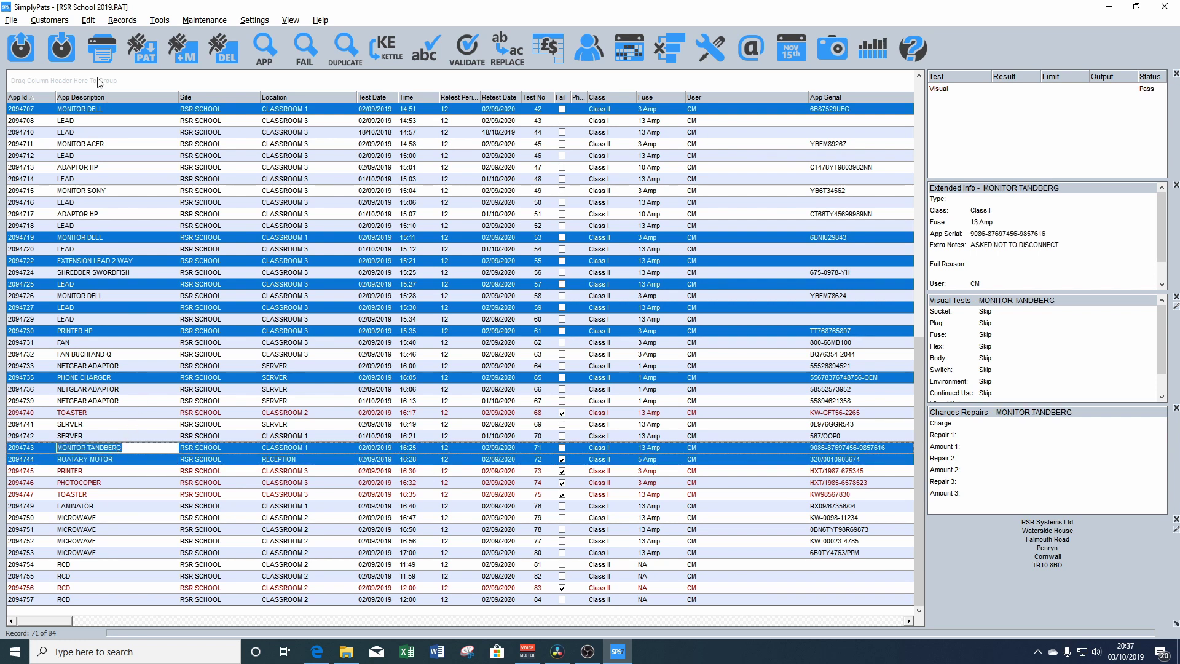
{"action": "left_click", "coordinate": [102, 49]}
{"action": "left_click", "coordinate": [681, 384]}
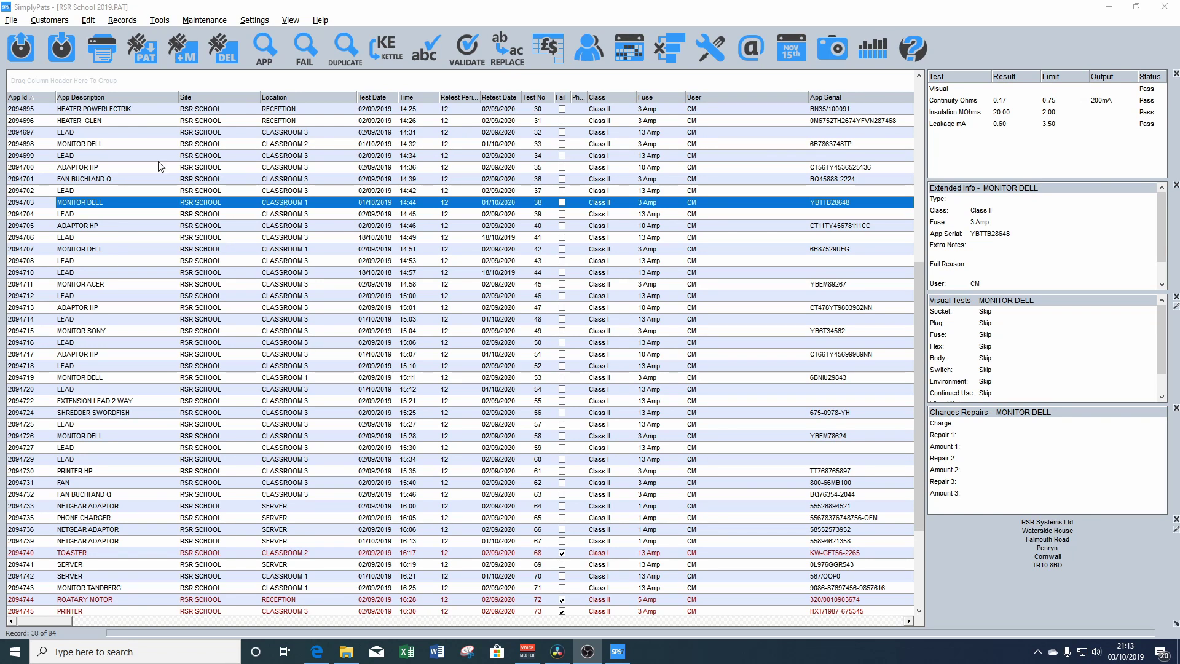
- Group the records by App Description and then Location, and expand the CLASSROOM 1 subgroup under MONITOR DELL
{"action": "left_click_drag", "start_coordinate": [113, 99], "coordinate": [79, 84]}
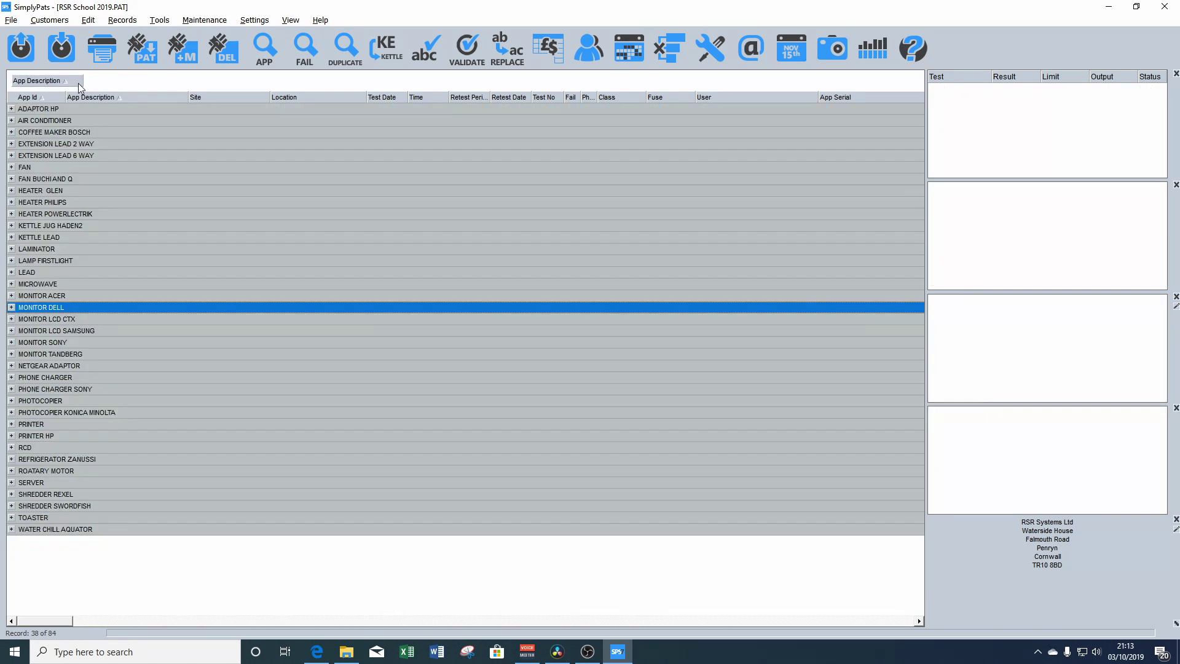
{"action": "left_click_drag", "start_coordinate": [306, 101], "coordinate": [119, 87]}
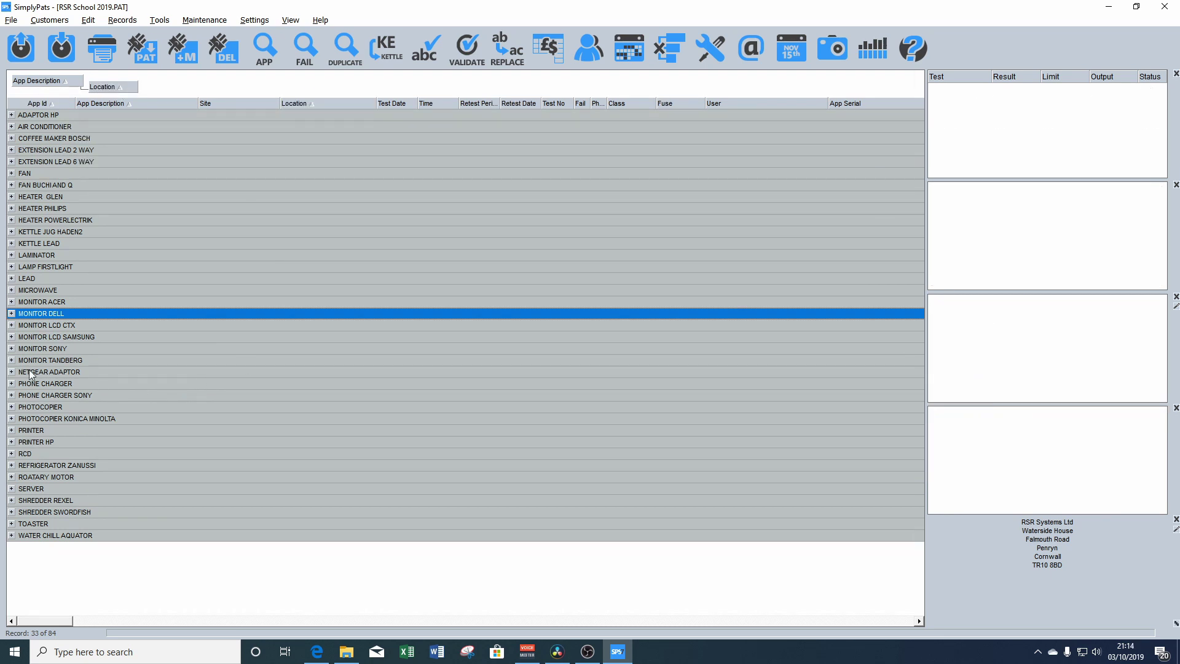
{"action": "left_click", "coordinate": [11, 314]}
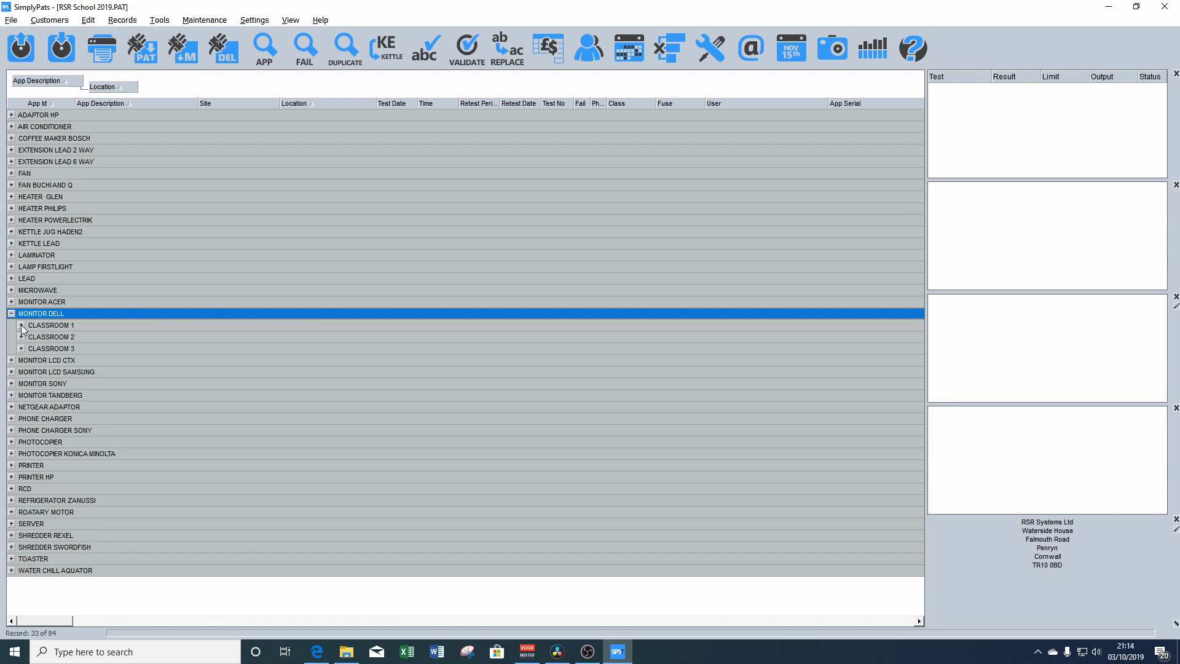
{"action": "left_click", "coordinate": [20, 325]}
- Select all the MONITOR DELL records in CLASSROOM 1 and confirm printing only the selected records
{"action": "left_click", "coordinate": [172, 349]}
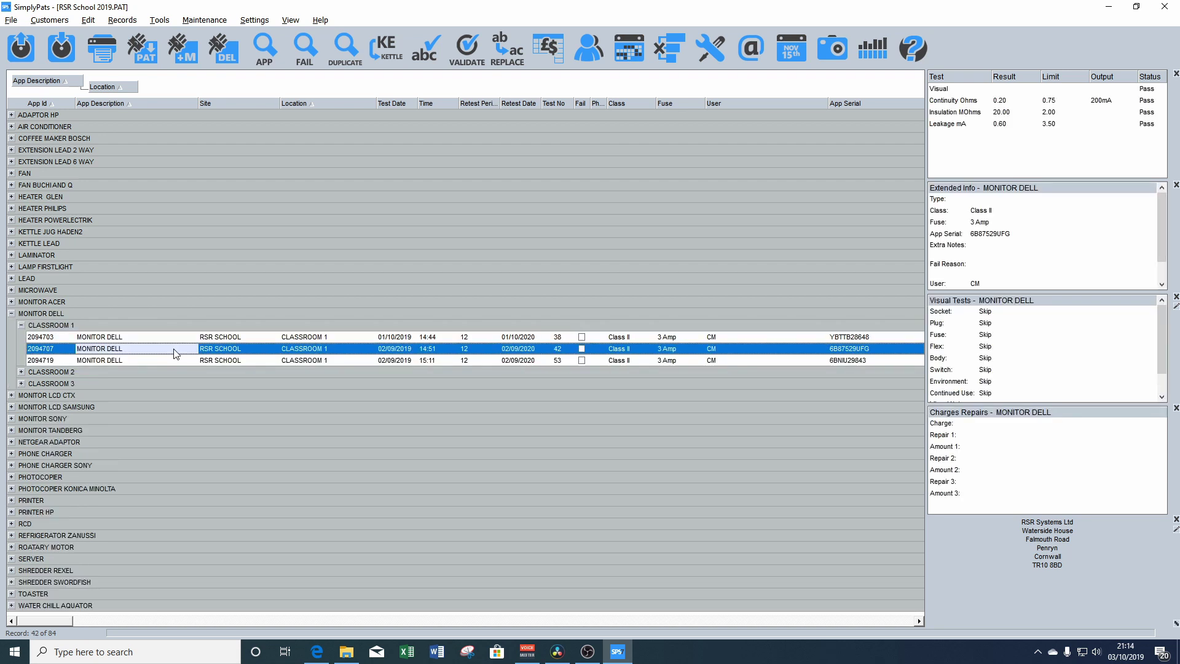
{"action": "right_click", "coordinate": [173, 349]}
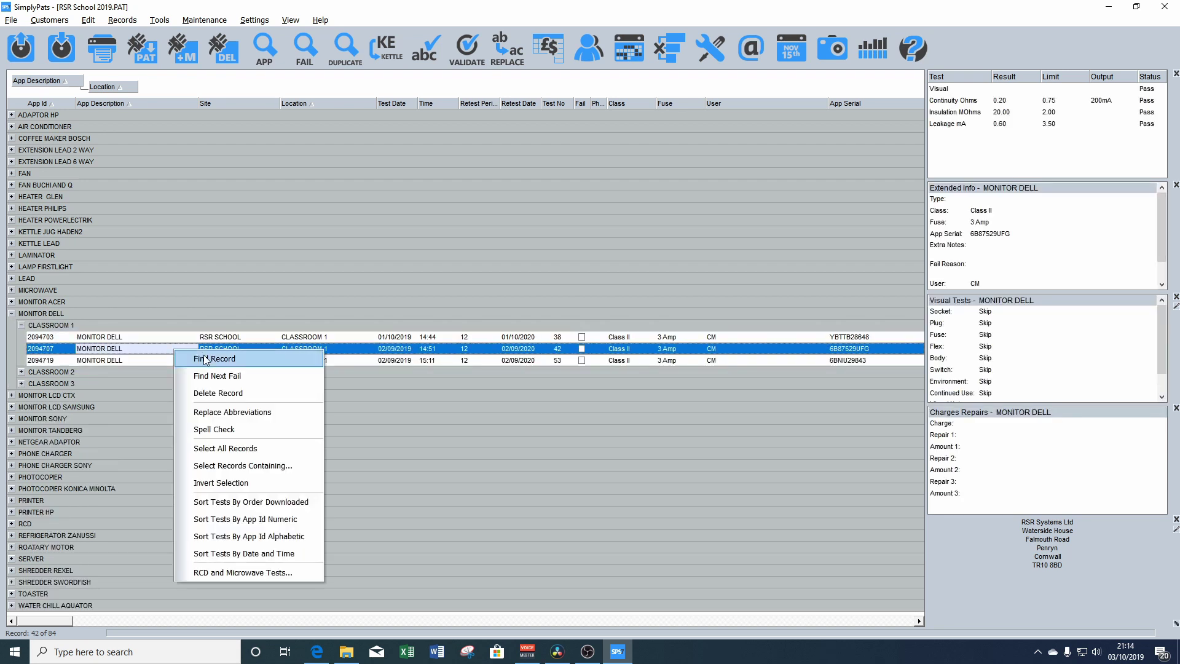
{"action": "left_click", "coordinate": [261, 458]}
{"action": "left_click", "coordinate": [681, 383]}
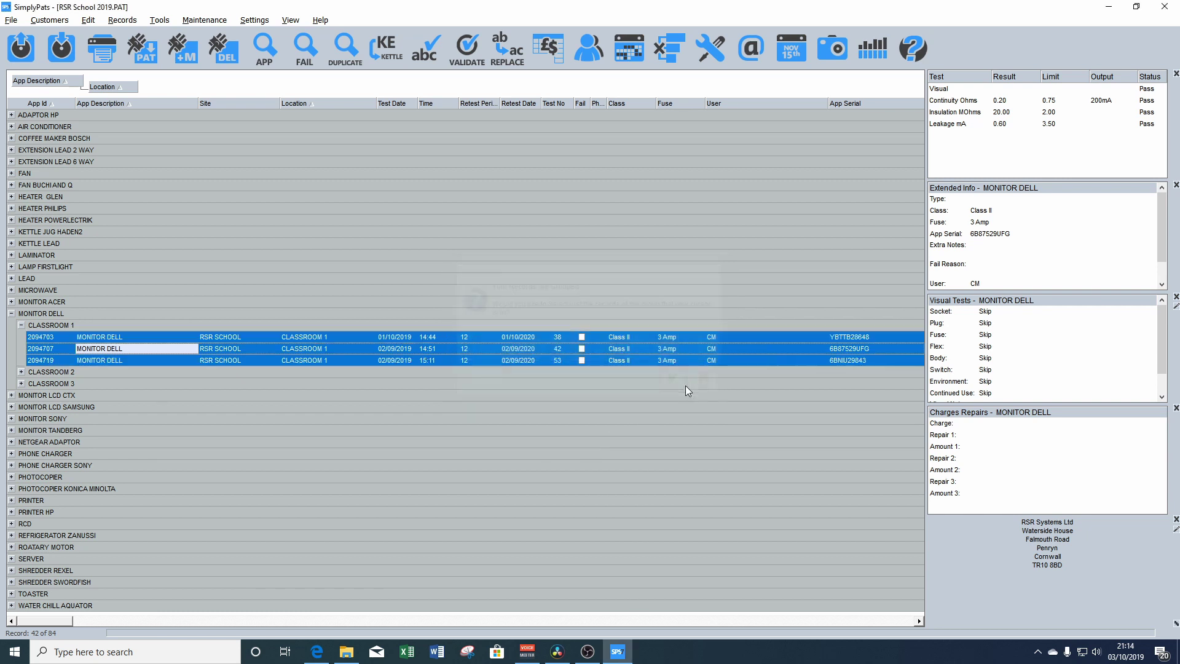
{"action": "left_click", "coordinate": [101, 48]}
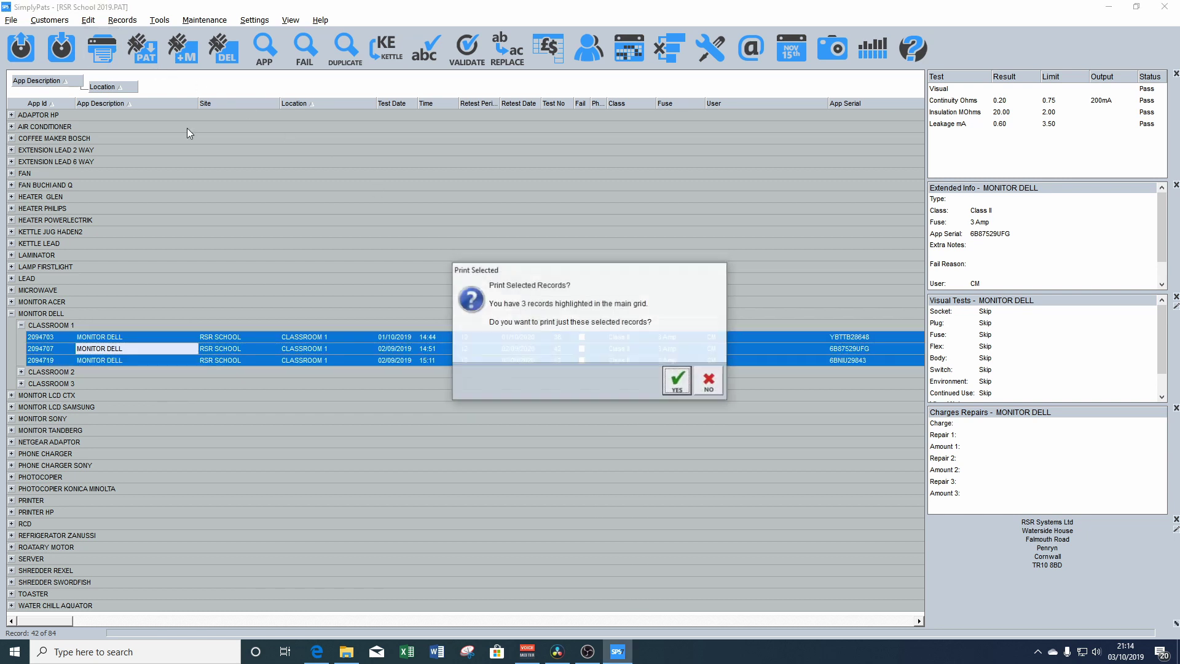
{"action": "left_click", "coordinate": [677, 382]}
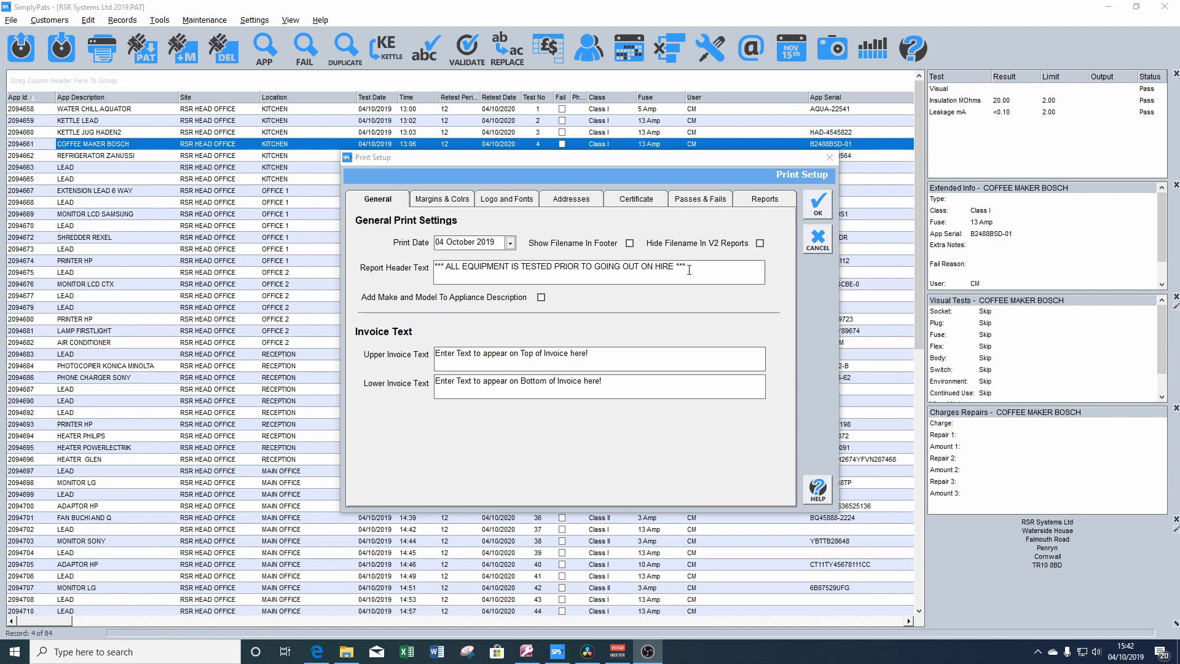
- Review the print setup's report header text, margins and colour scheme, address options, passes and fails options, and certificate text
{"action": "left_click_drag", "start_coordinate": [689, 270], "coordinate": [436, 268]}
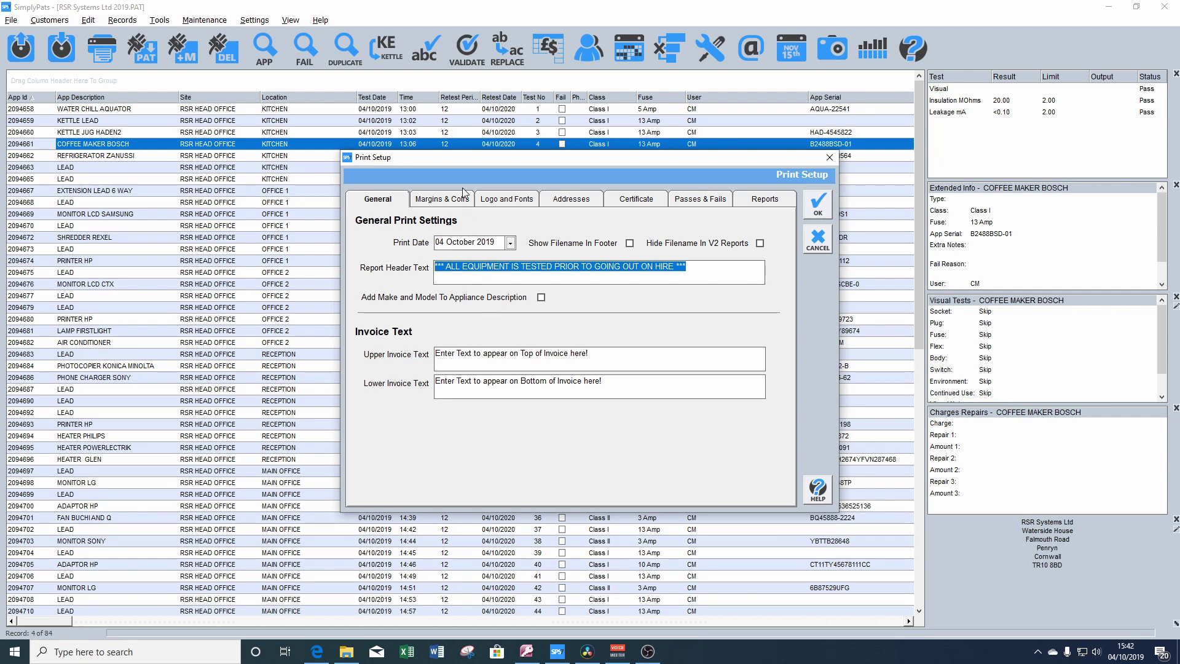
{"action": "left_click", "coordinate": [461, 197]}
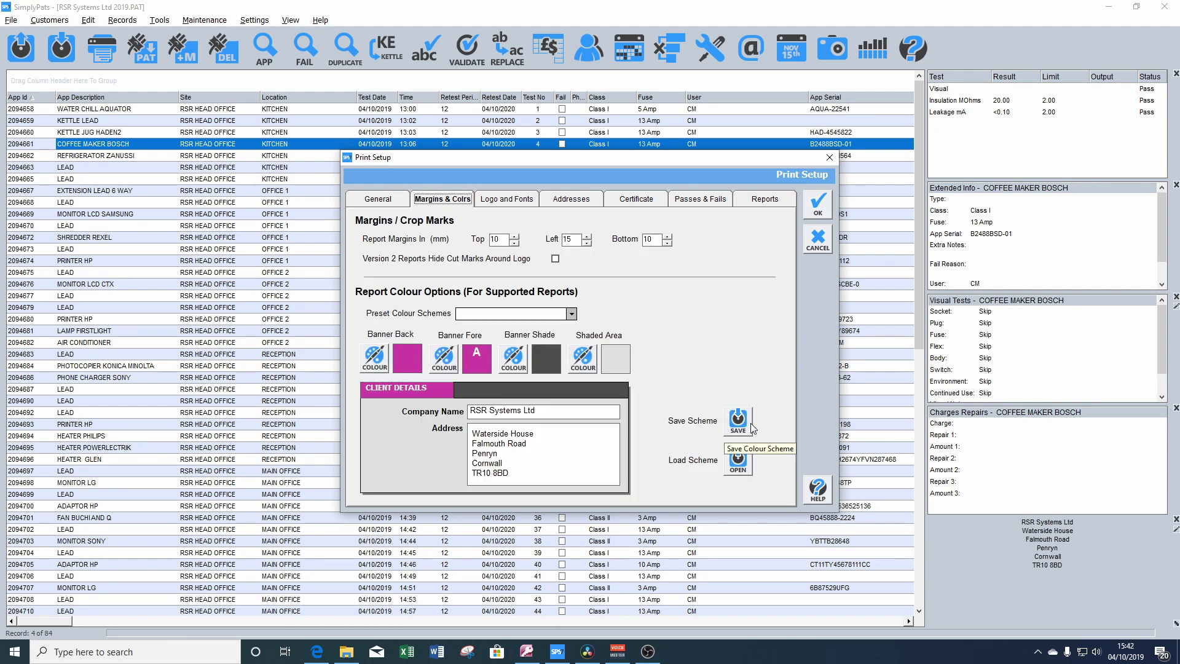
{"action": "left_click", "coordinate": [580, 200]}
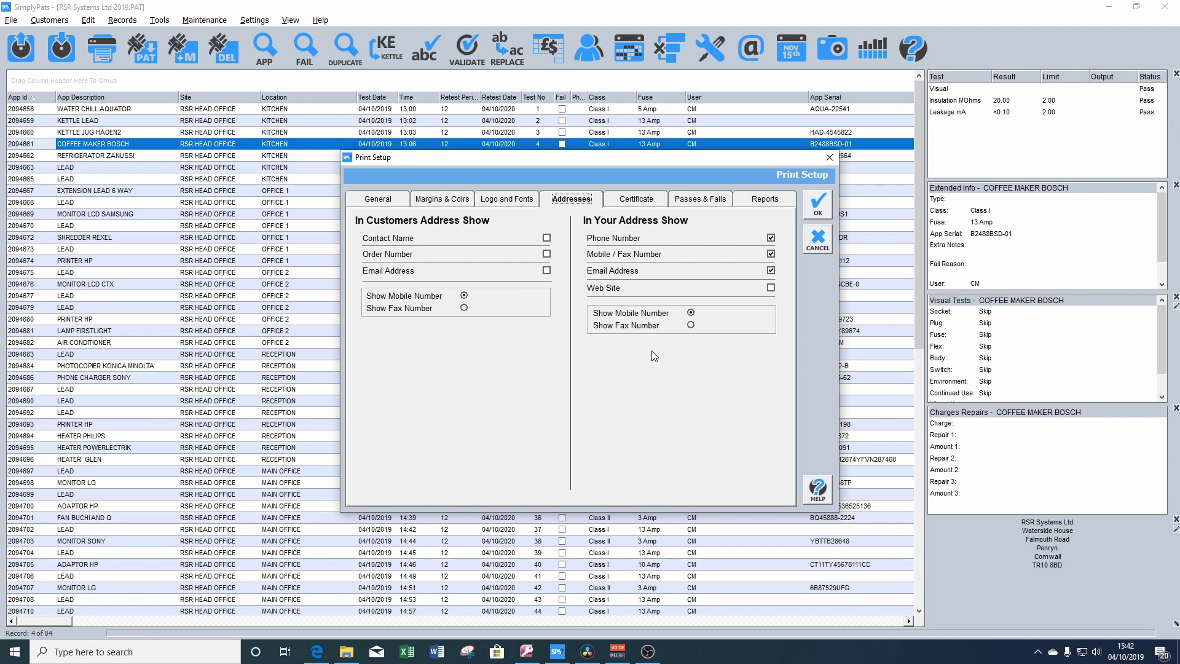
{"action": "left_click", "coordinate": [696, 199]}
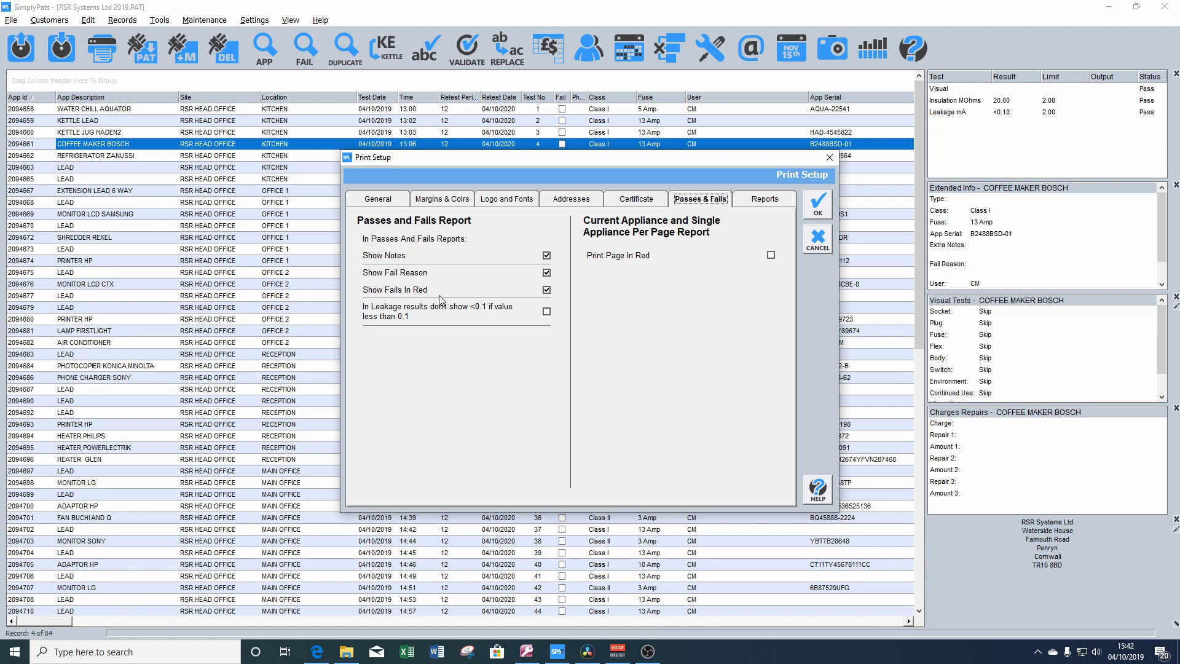
{"action": "left_click", "coordinate": [643, 205]}
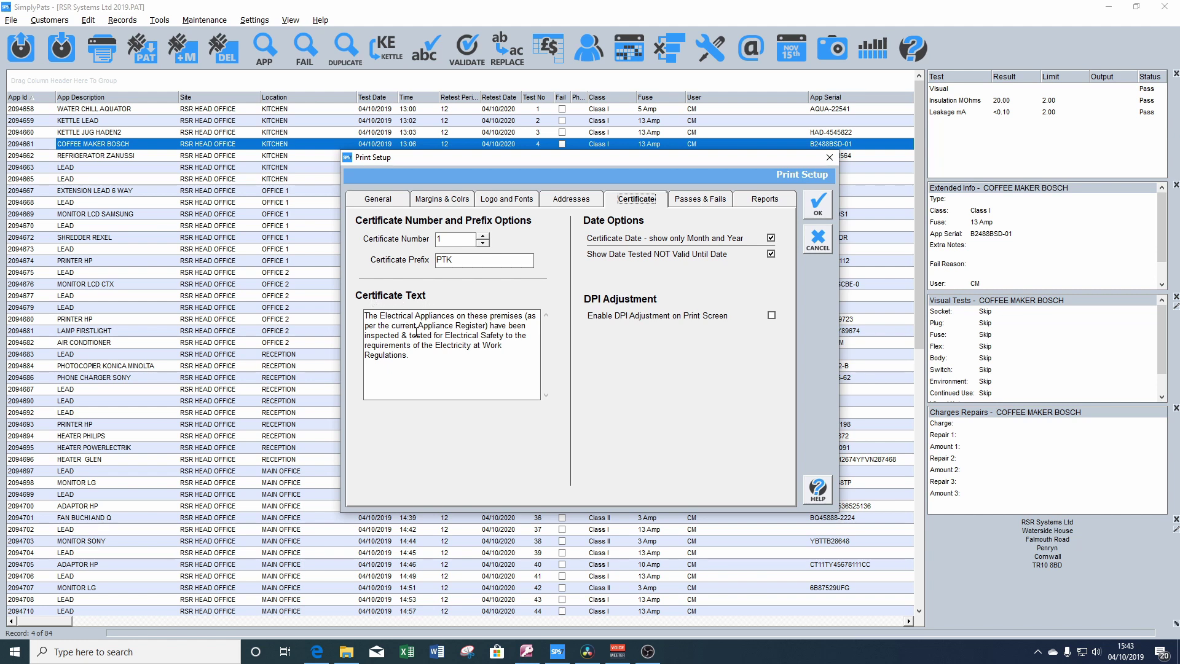
{"action": "left_click_drag", "start_coordinate": [413, 356], "coordinate": [356, 315]}
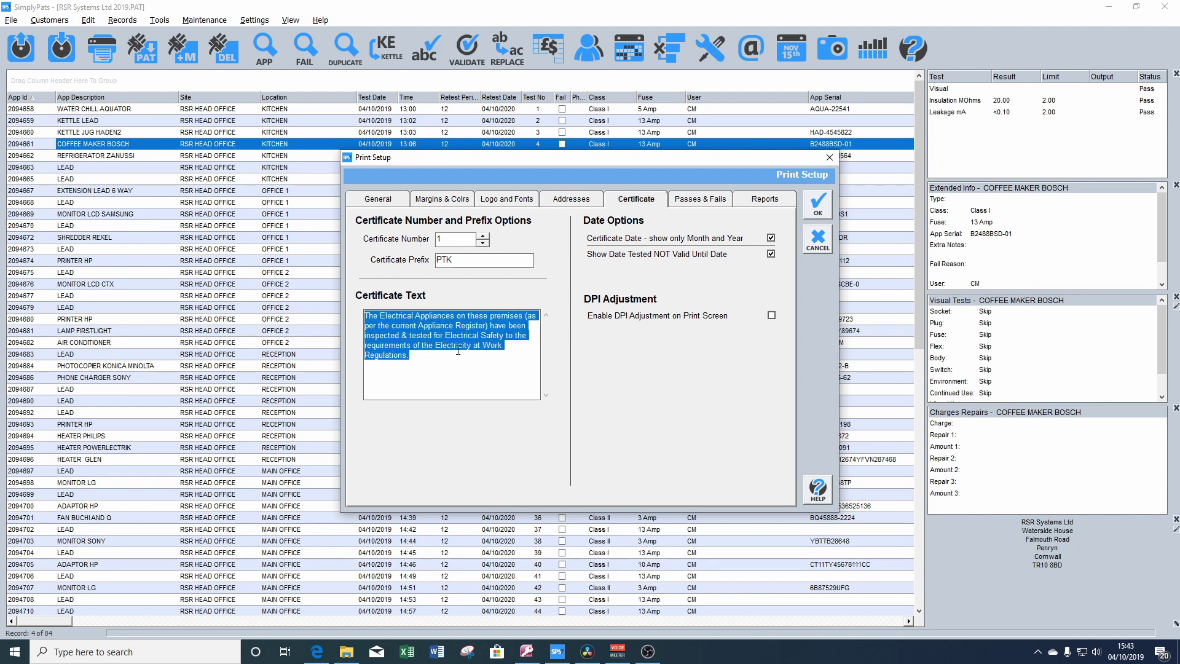
- Accept the print setup and change the previewed report to V2 Certificate Portrait
{"action": "left_click", "coordinate": [815, 208]}
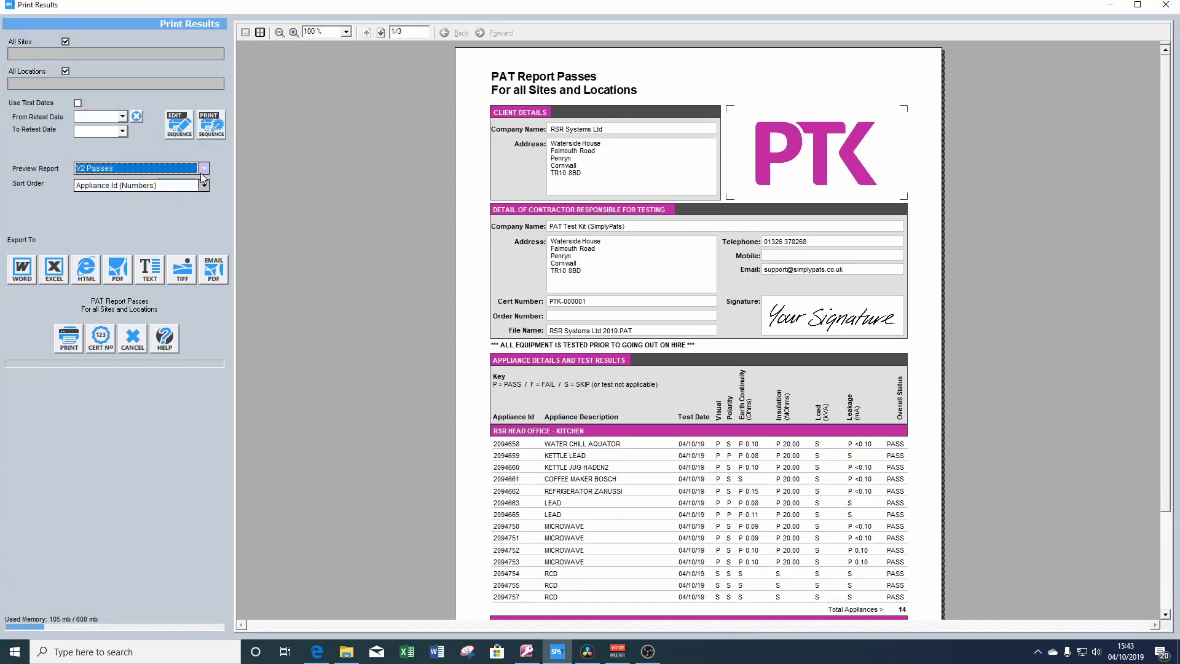
{"action": "left_click", "coordinate": [203, 170]}
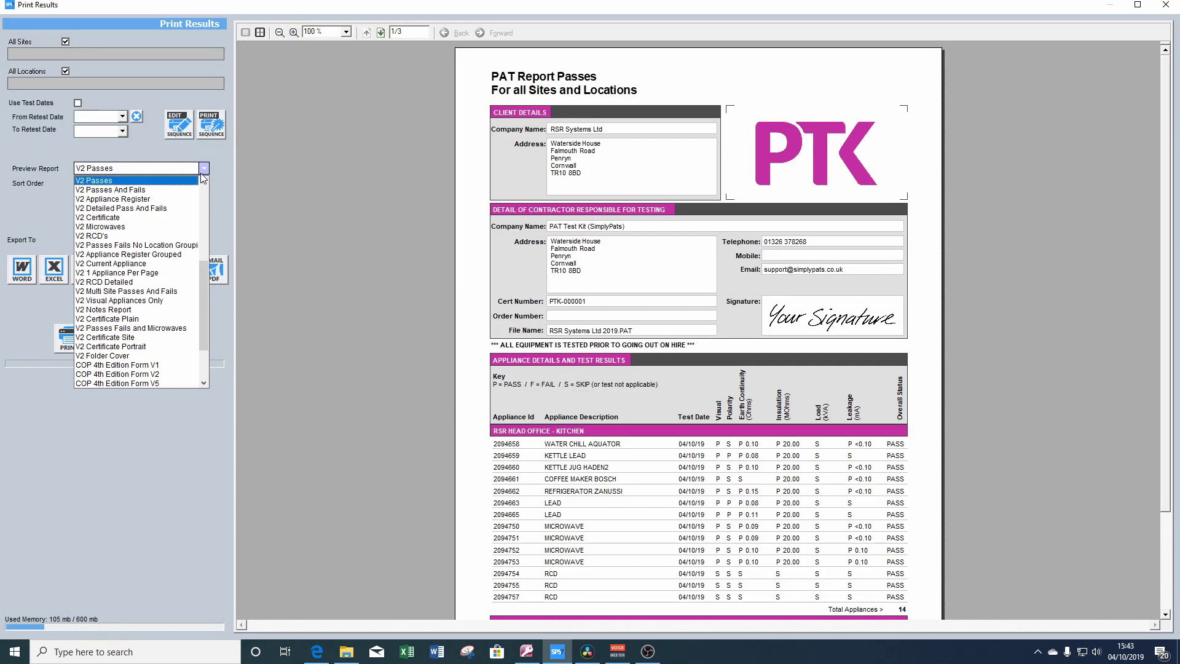
{"action": "left_click", "coordinate": [165, 346]}
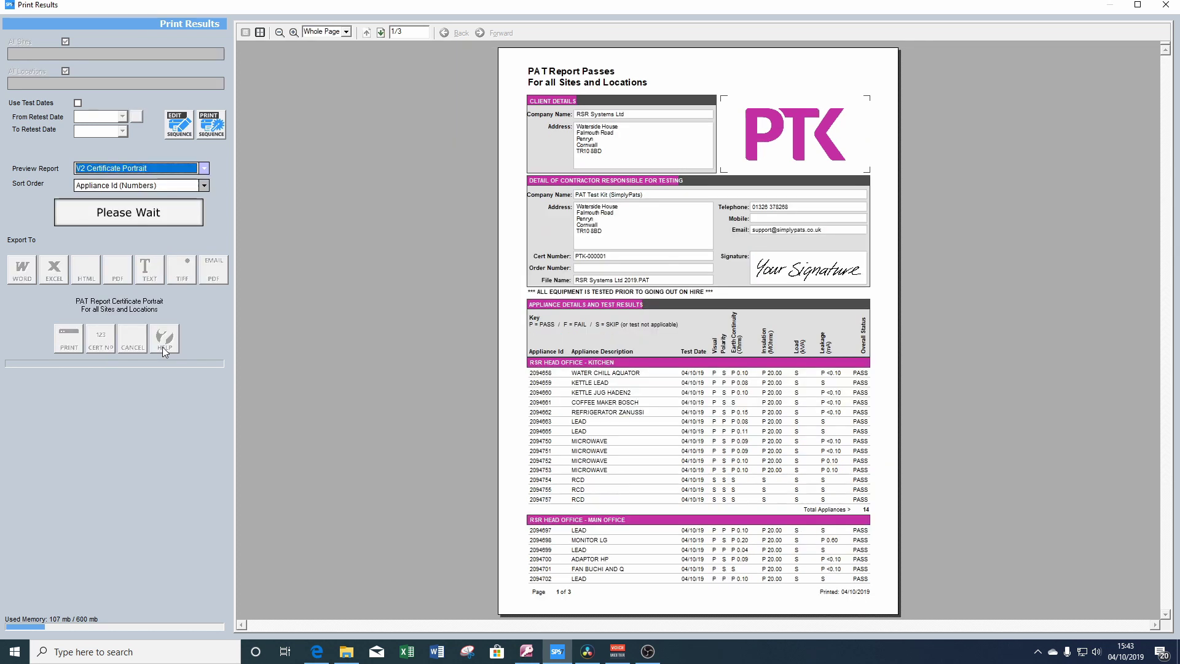